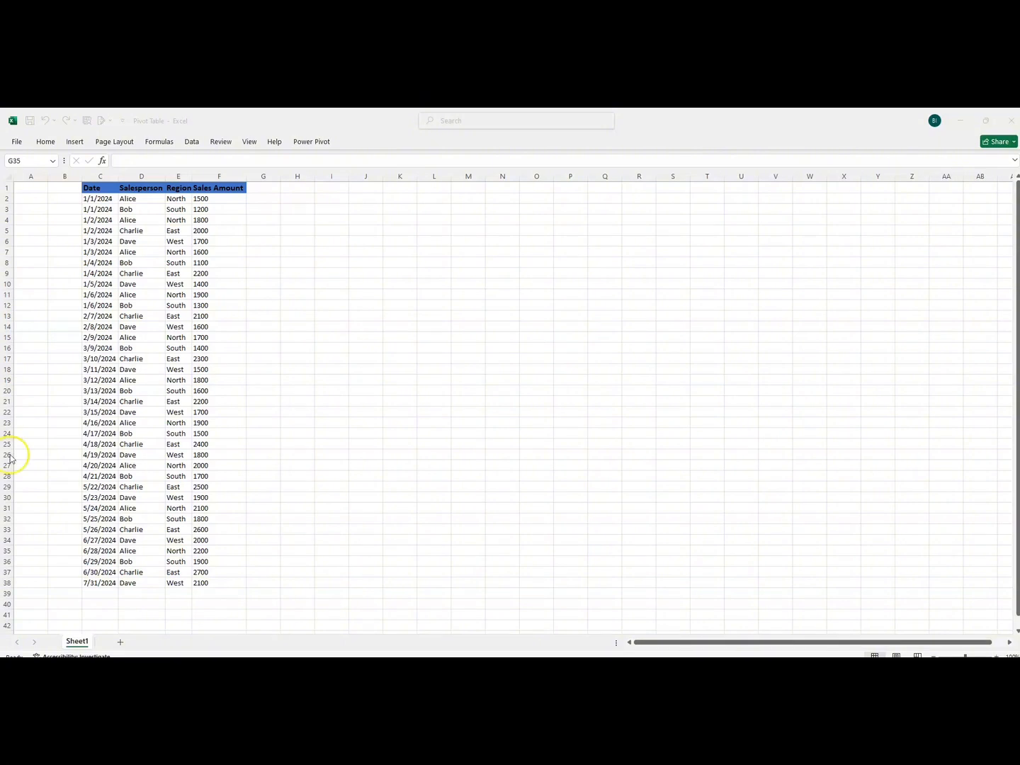
# Create a PivotTable on a new worksheet from the sales data in Sheet1 range C1:F38.
pyautogui.click(96, 185)
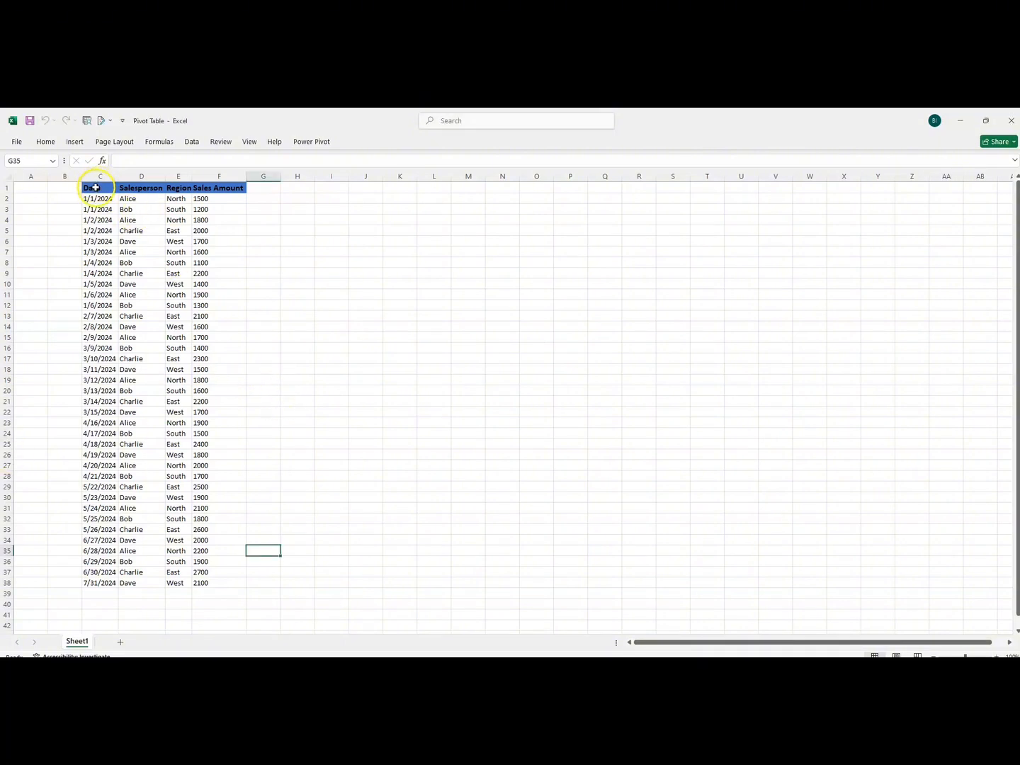
pyautogui.click(96, 184)
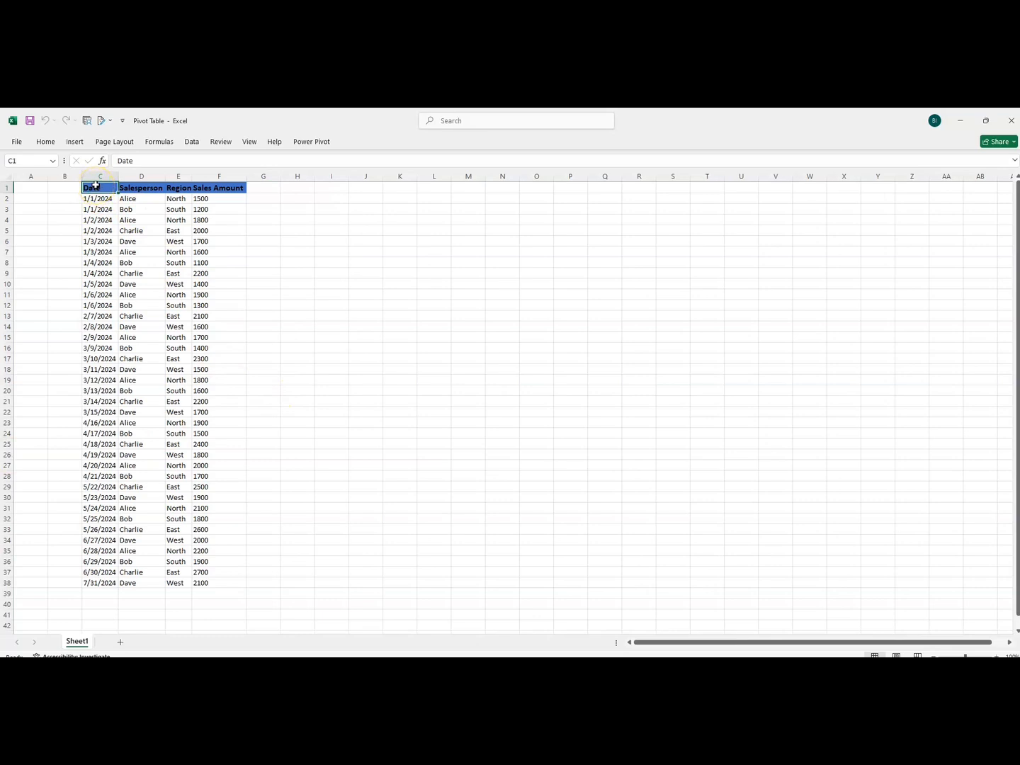
pyautogui.hotkey('ctrl', 'shift', 'Right')
pyautogui.hotkey('ctrl', 'shift', 'Down')
pyautogui.click(259, 230)
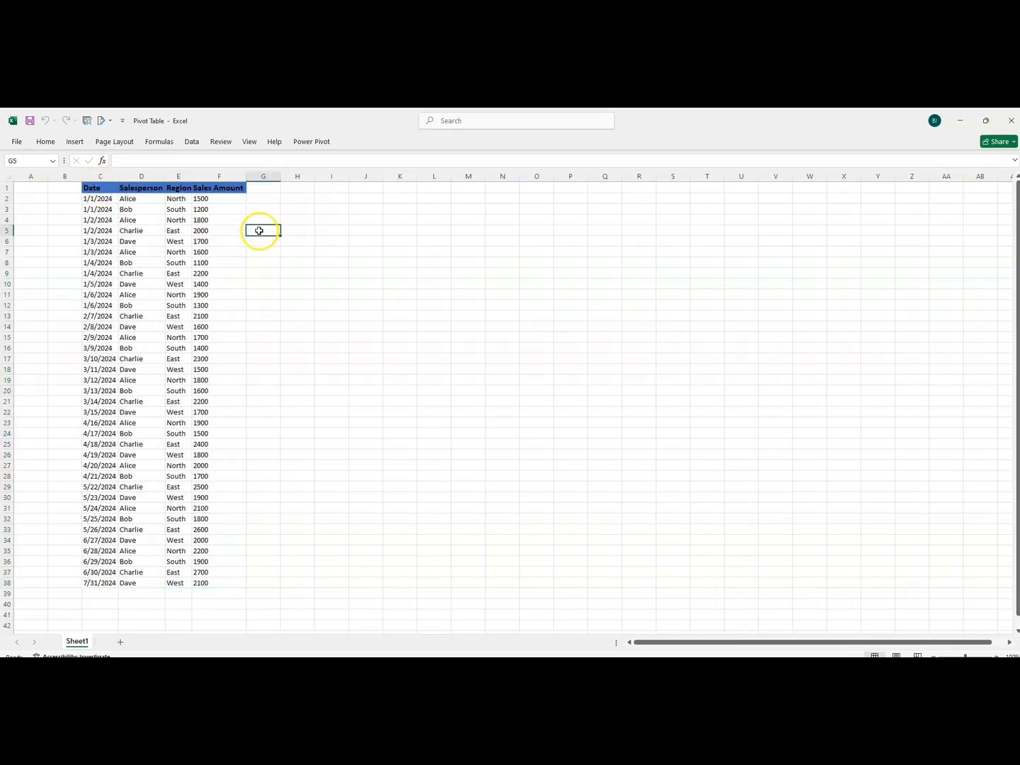
pyautogui.click(101, 188)
pyautogui.hotkey('ctrl', 'shift', 'Right')
pyautogui.hotkey('ctrl', 'shift', 'Down')
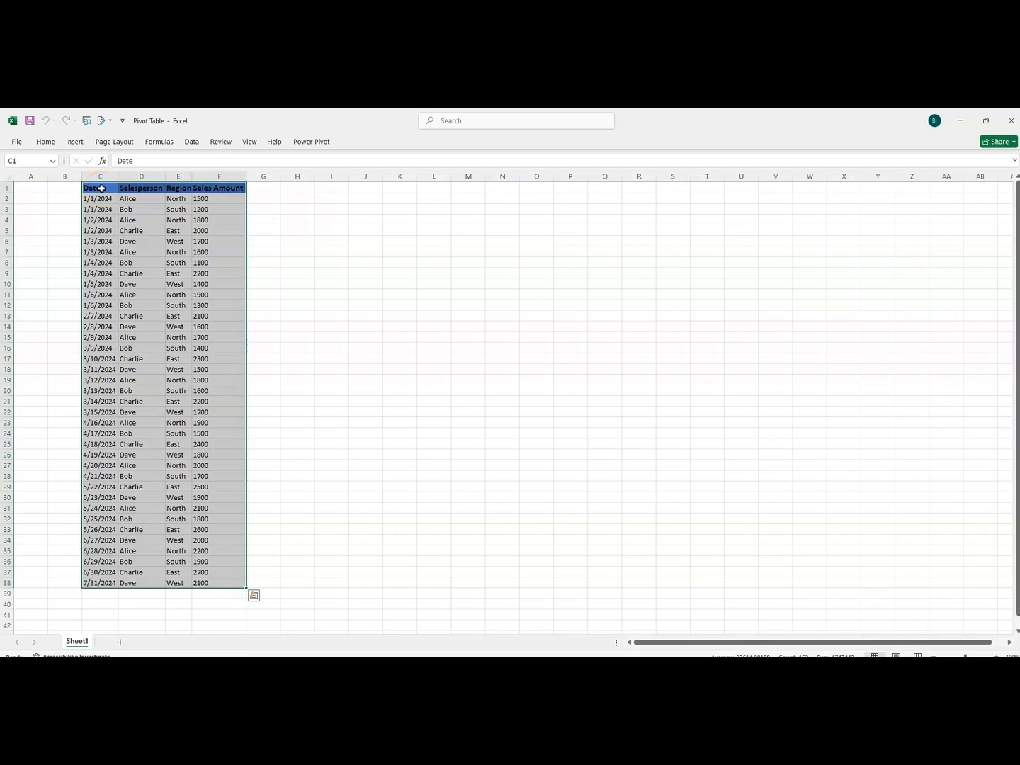
pyautogui.click(75, 142)
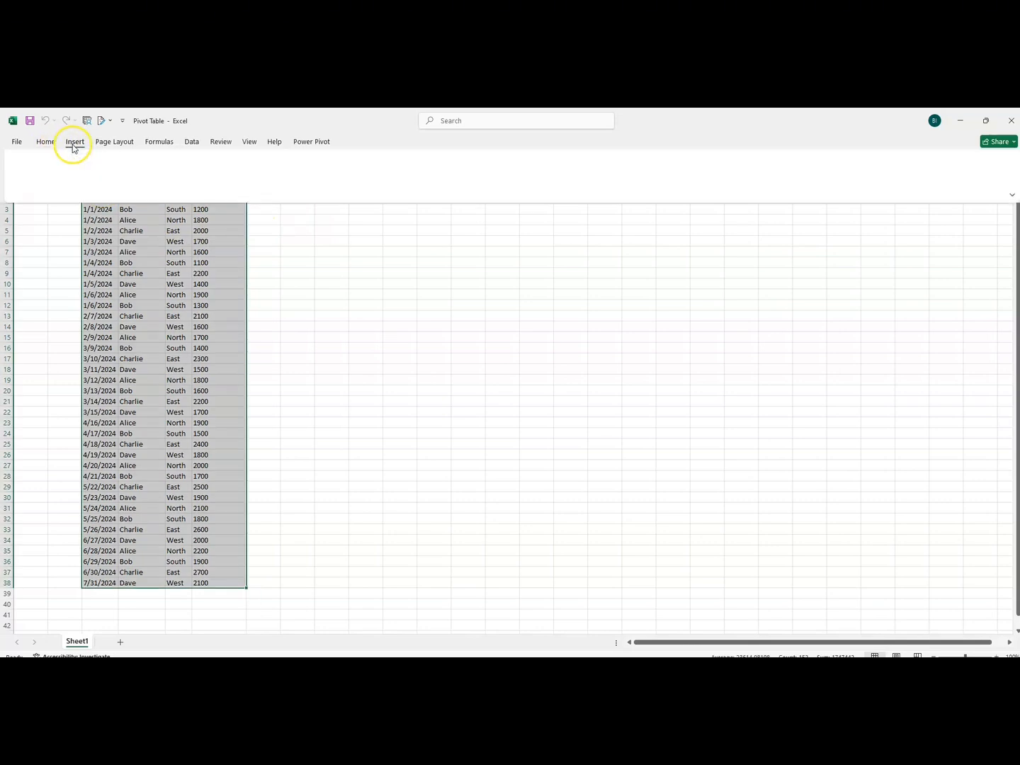
pyautogui.click(27, 187)
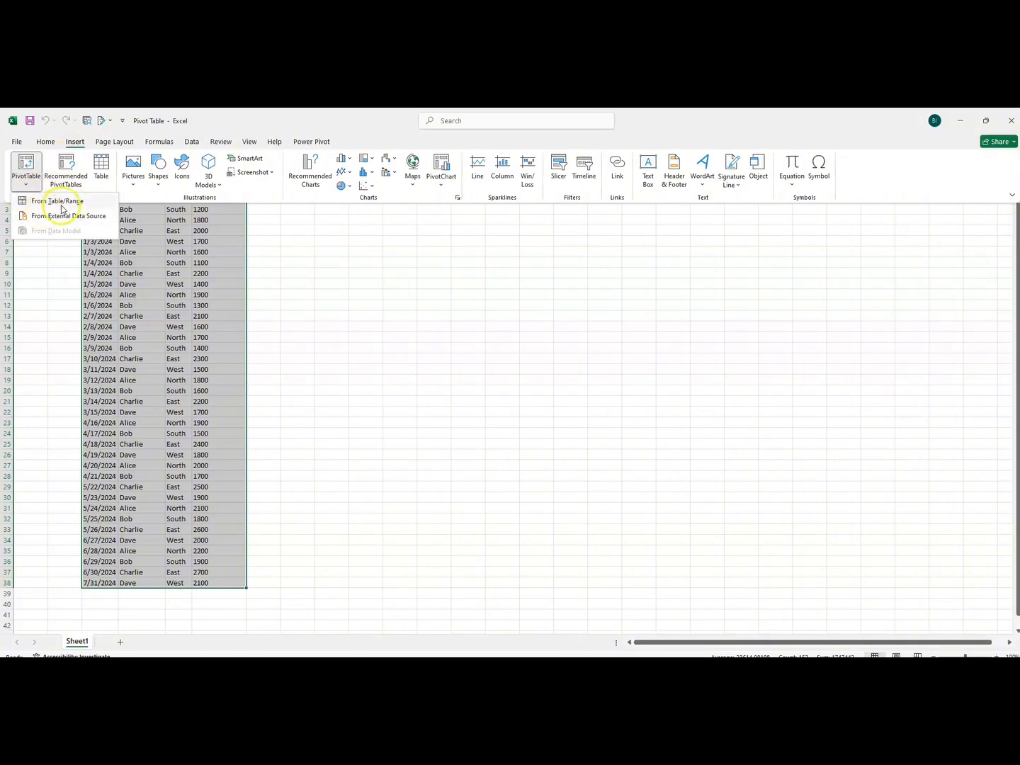
pyautogui.click(55, 202)
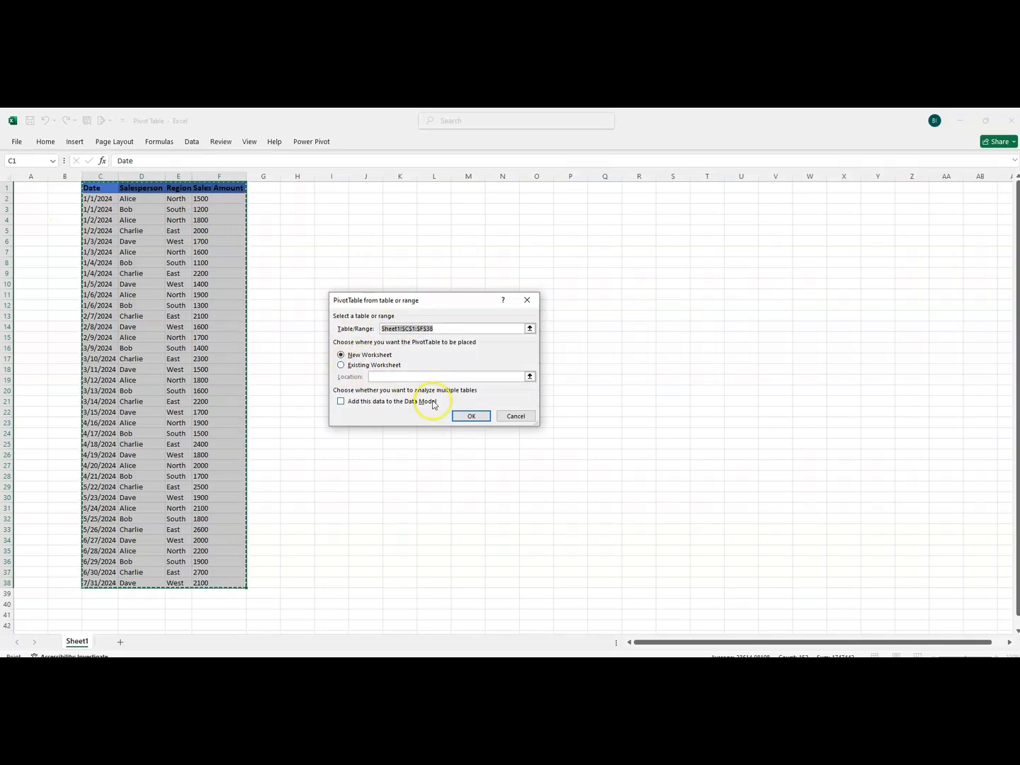
pyautogui.click(472, 418)
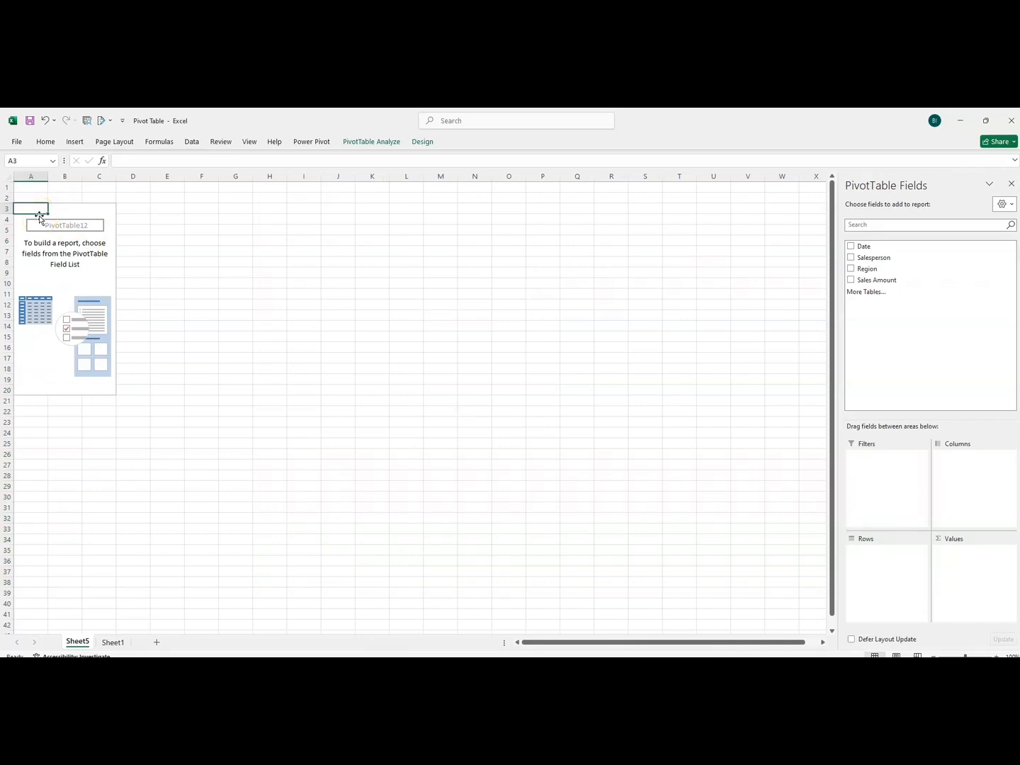
# Add Salesperson as the row field and Sales Amount as the summed value in the PivotTable.
pyautogui.click(851, 258)
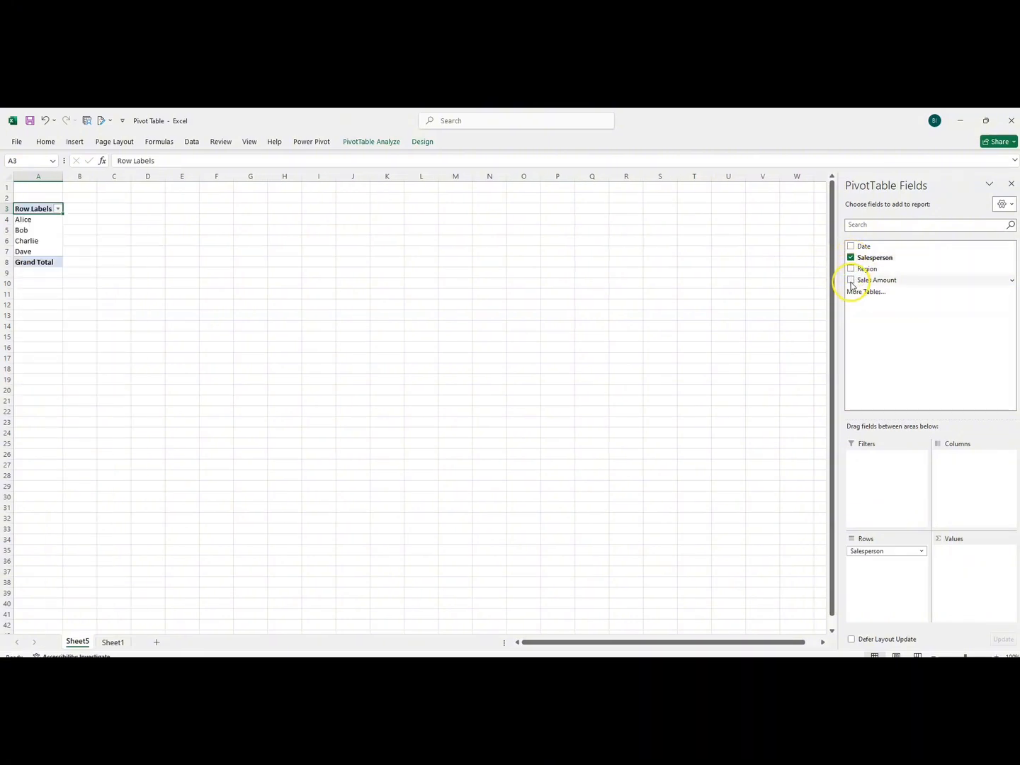
pyautogui.click(851, 281)
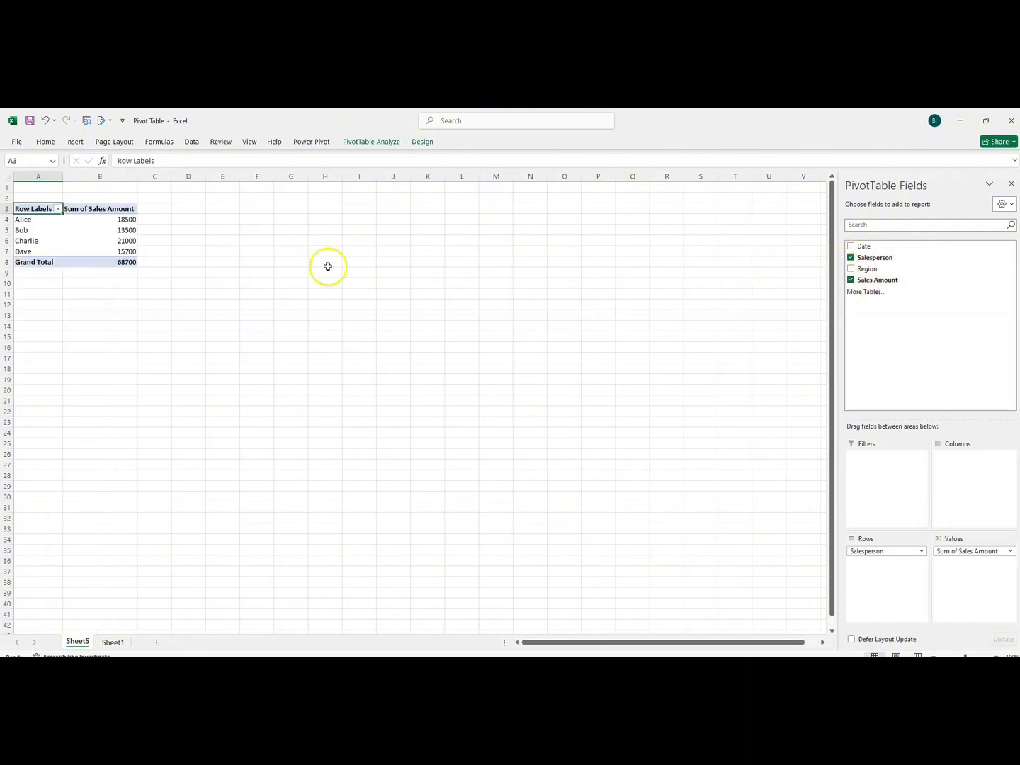
pyautogui.click(116, 222)
pyautogui.moveTo(116, 222); pyautogui.dragTo(114, 260)
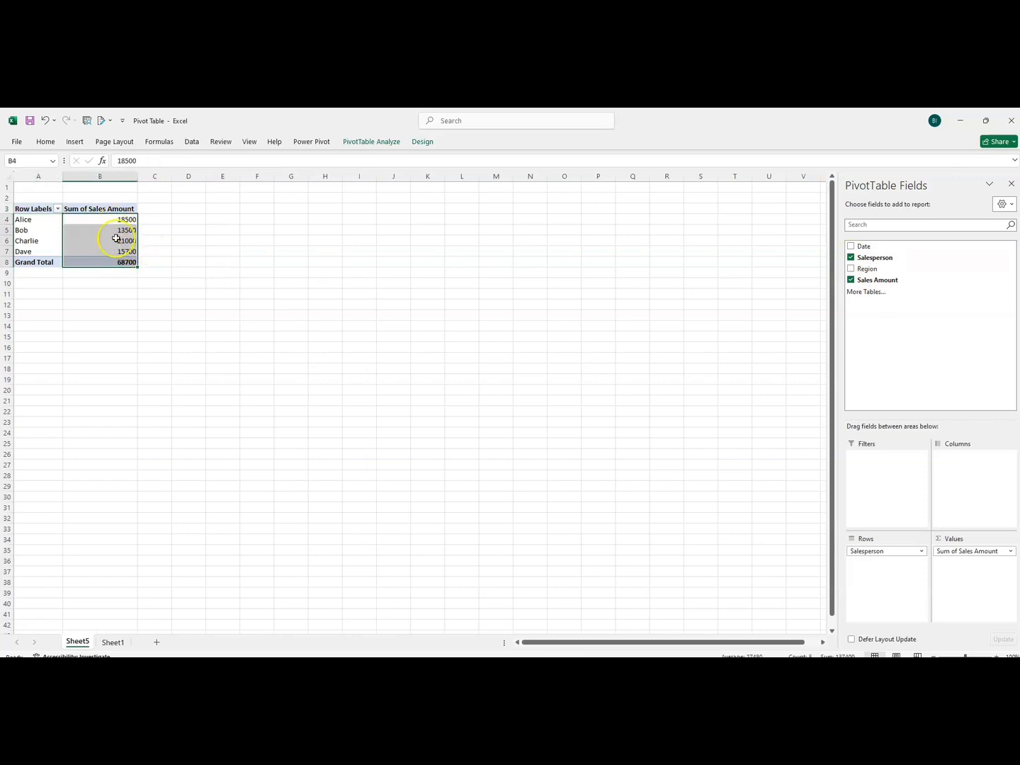
pyautogui.moveTo(101, 221)
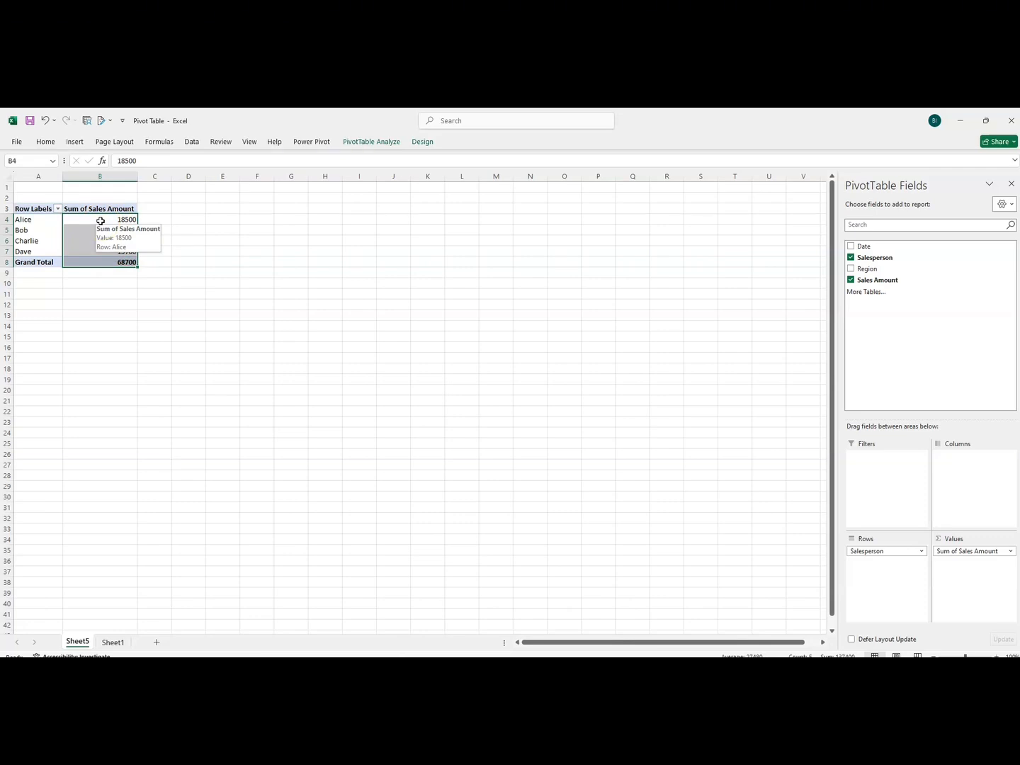
# Start a new calculated field for the PivotTable and name it Commission.
pyautogui.click(76, 221)
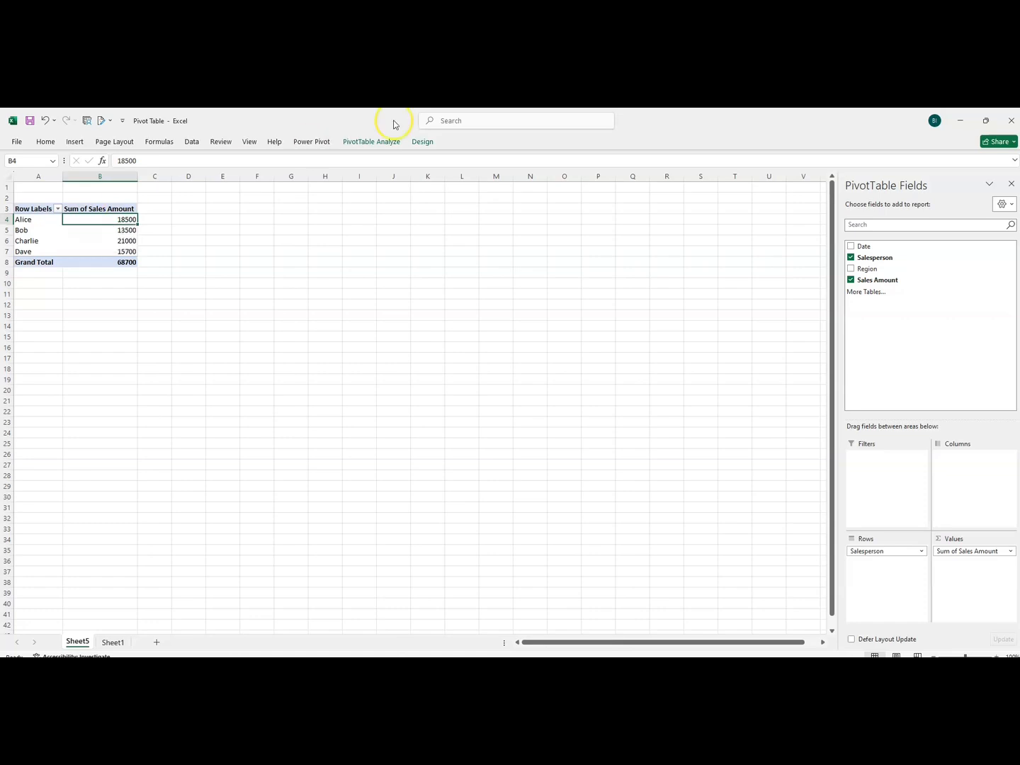
pyautogui.click(347, 145)
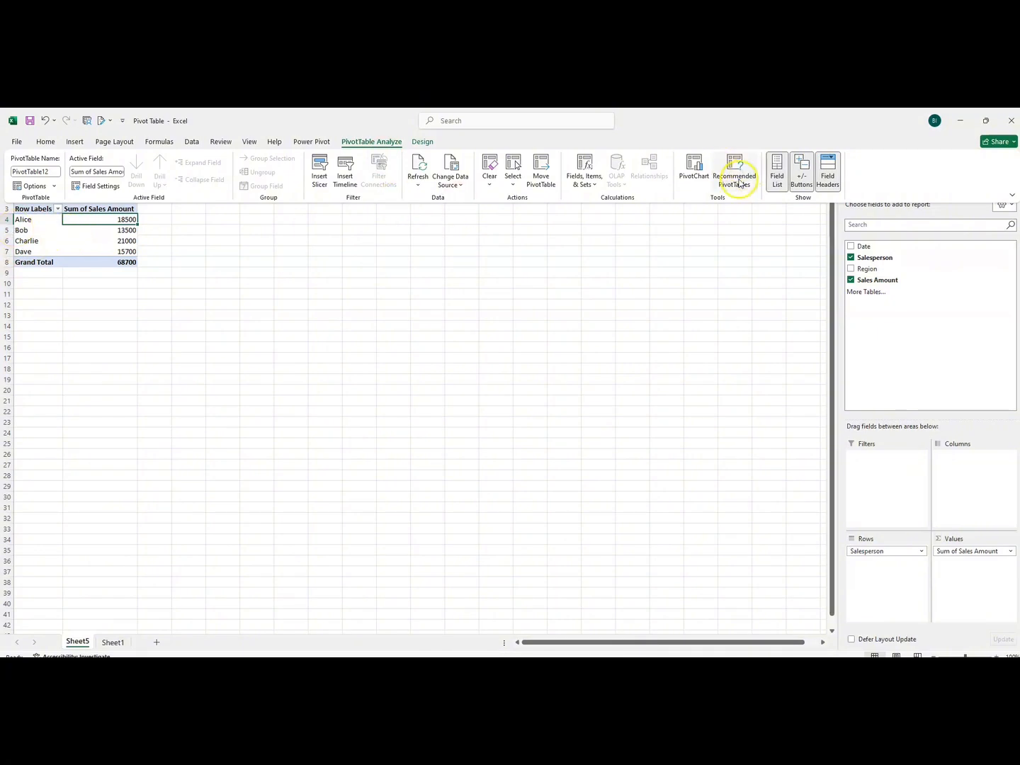
pyautogui.click(594, 187)
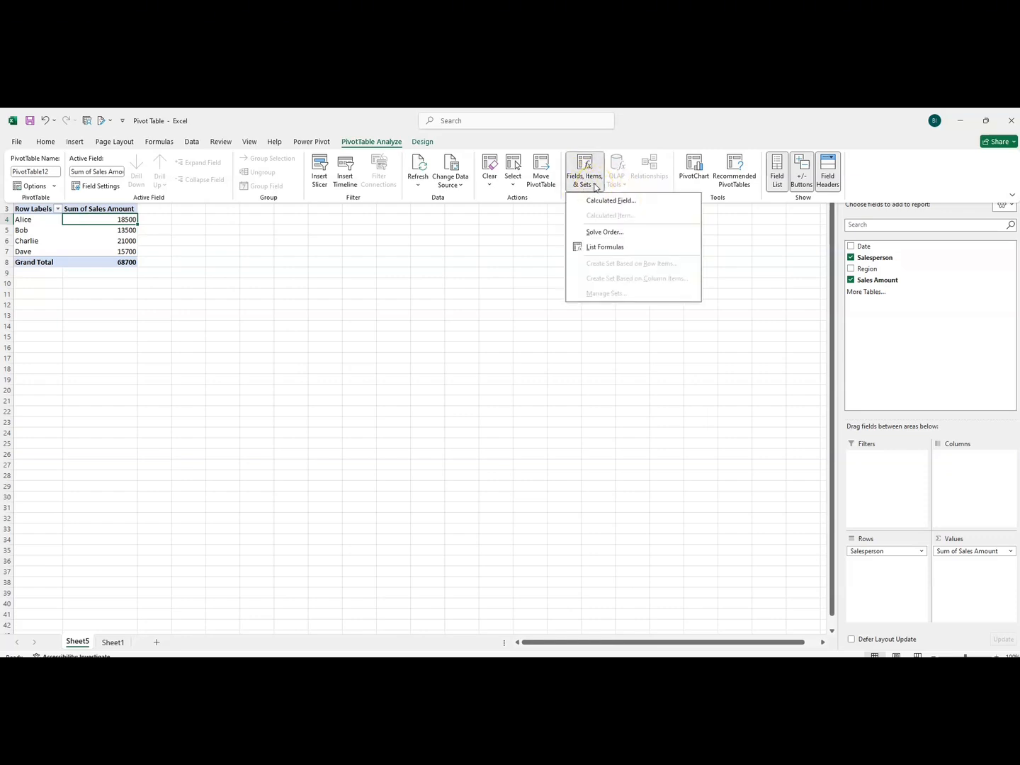
pyautogui.click(596, 203)
pyautogui.moveTo(394, 268); pyautogui.dragTo(362, 247)
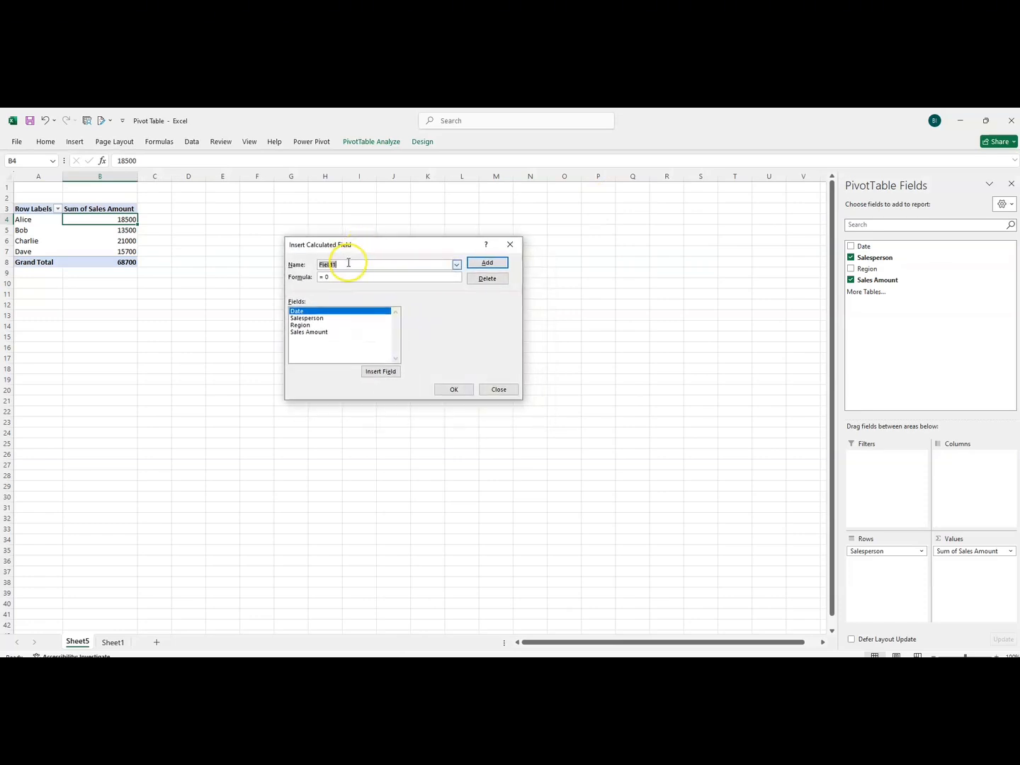
pyautogui.press('BackSpace')
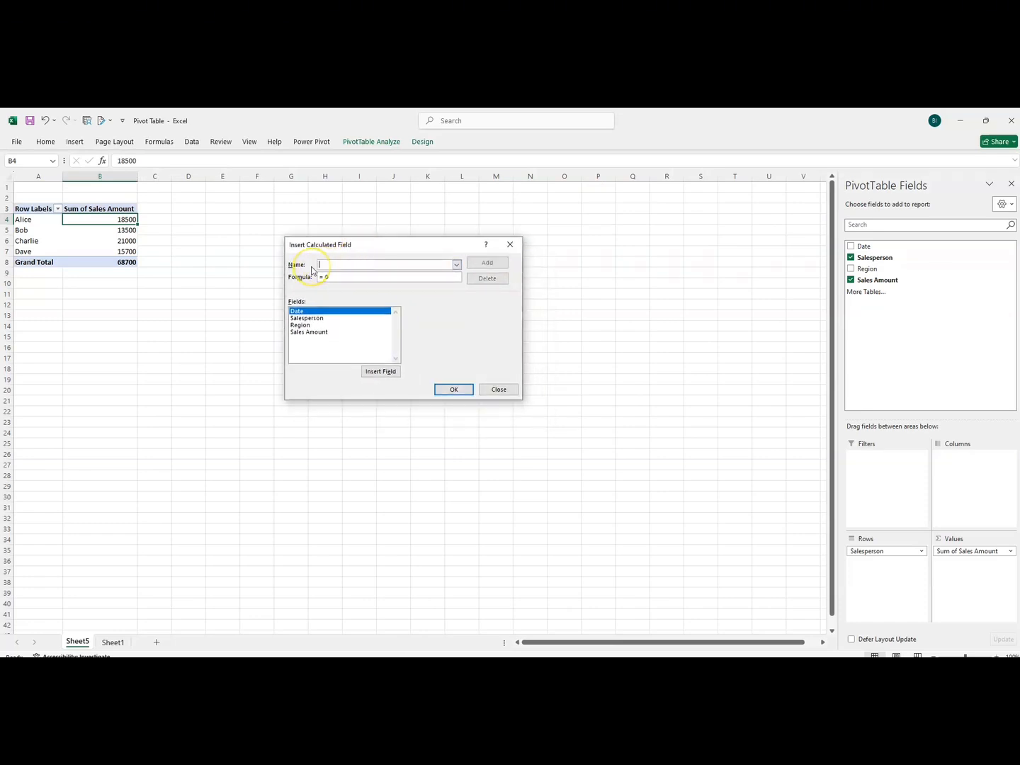
pyautogui.write('Commsion')
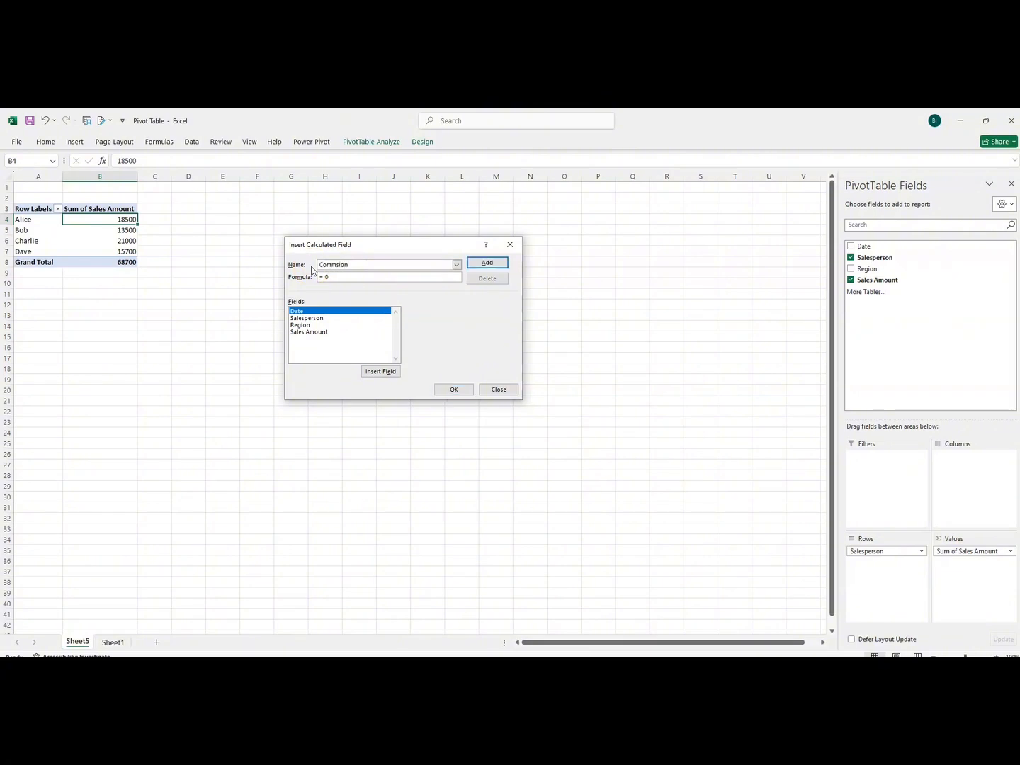
# Define the Commission field's formula as 'Sales Amount'*0.1 and add the field to the PivotTable.
pyautogui.click(338, 277)
pyautogui.click(312, 337)
pyautogui.click(375, 376)
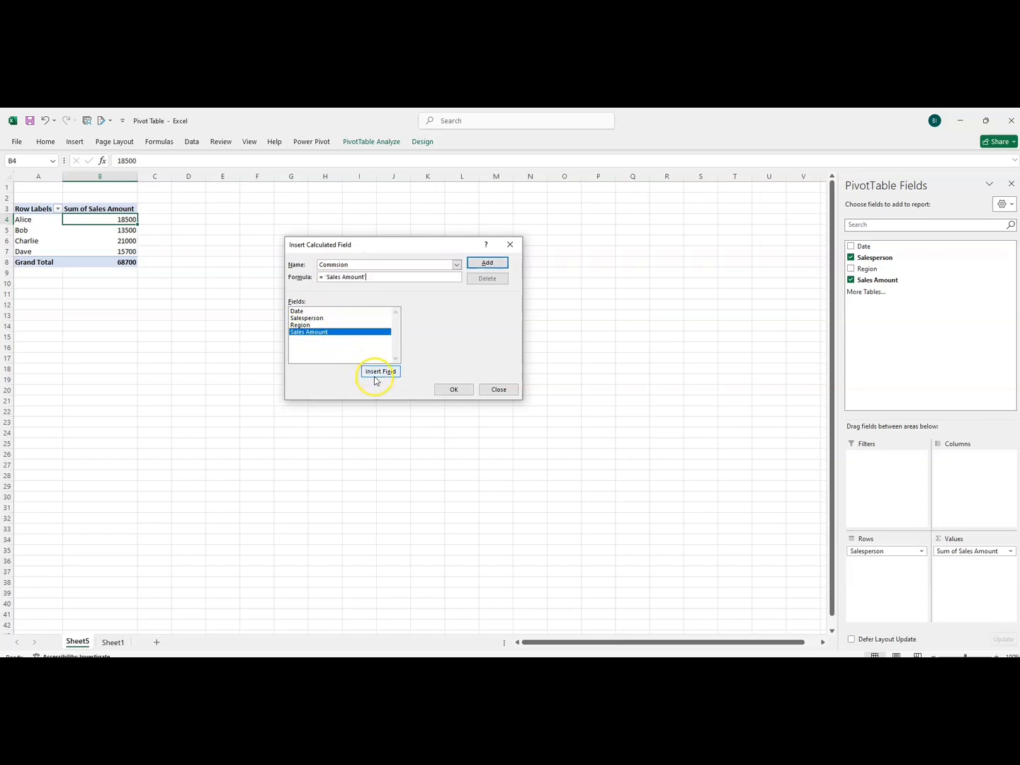
pyautogui.click(377, 279)
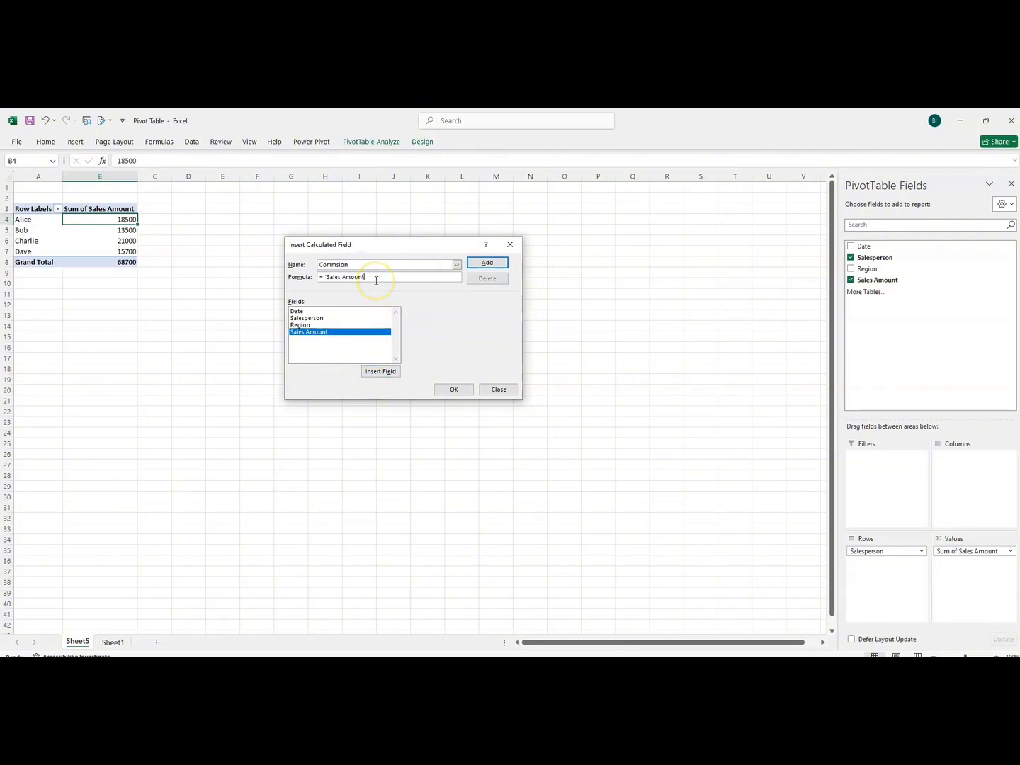
pyautogui.press('BackSpace')
pyautogui.press('BackSpace')
pyautogui.press('BackSpace')
pyautogui.press('BackSpace')
pyautogui.doubleClick(319, 333)
pyautogui.click(386, 279)
pyautogui.click(486, 265)
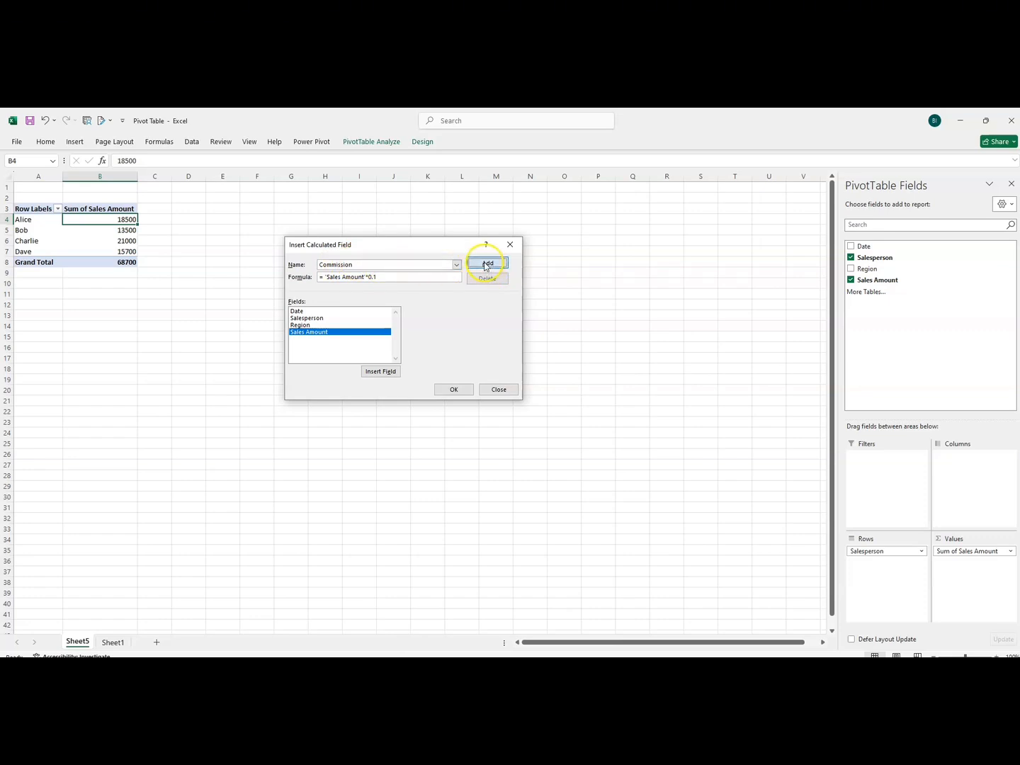
pyautogui.click(454, 389)
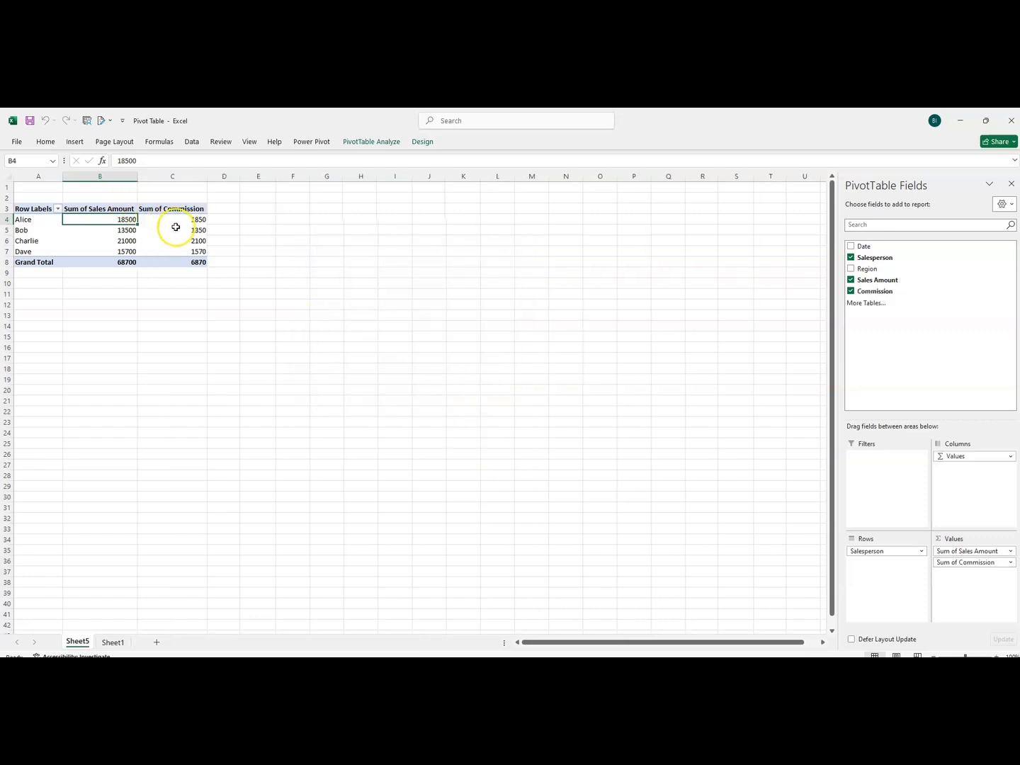
# Compare each salesperson's commission with the corresponding sales amount in the PivotTable.
pyautogui.moveTo(176, 220); pyautogui.dragTo(163, 253)
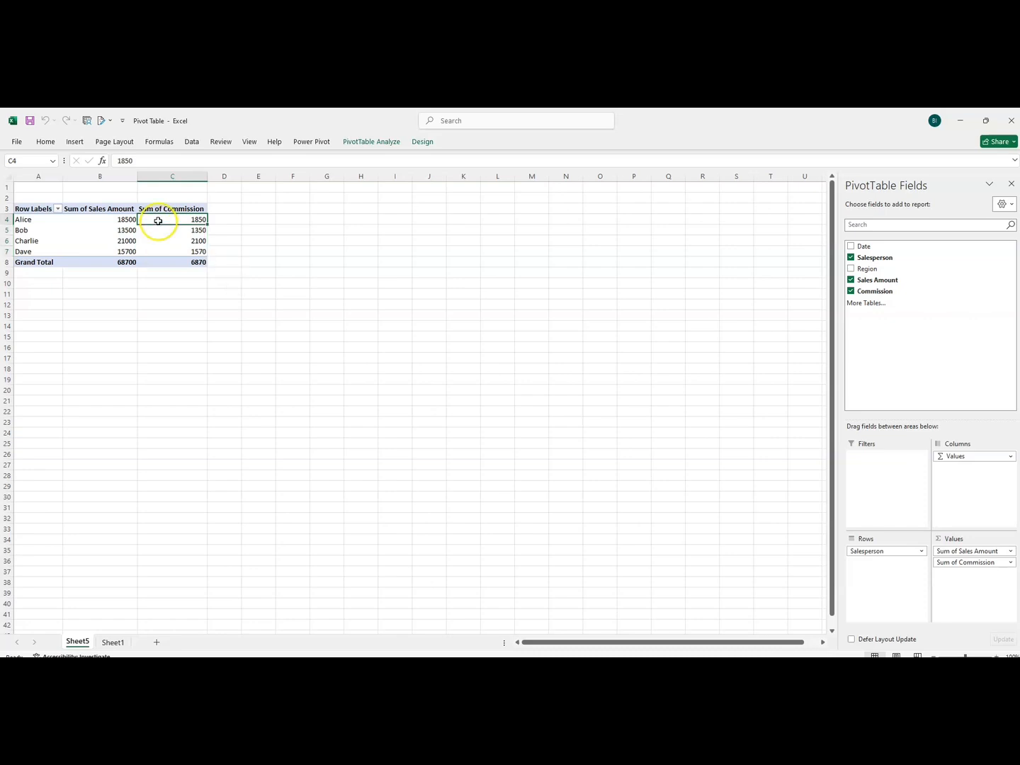
pyautogui.click(92, 223)
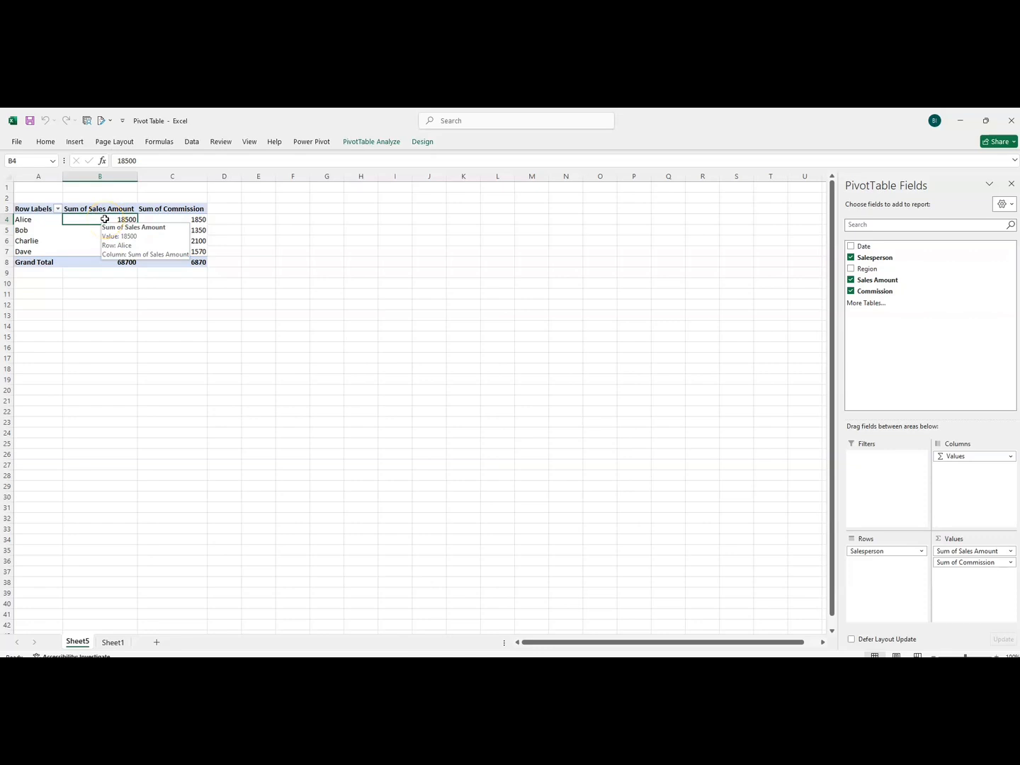
pyautogui.click(181, 221)
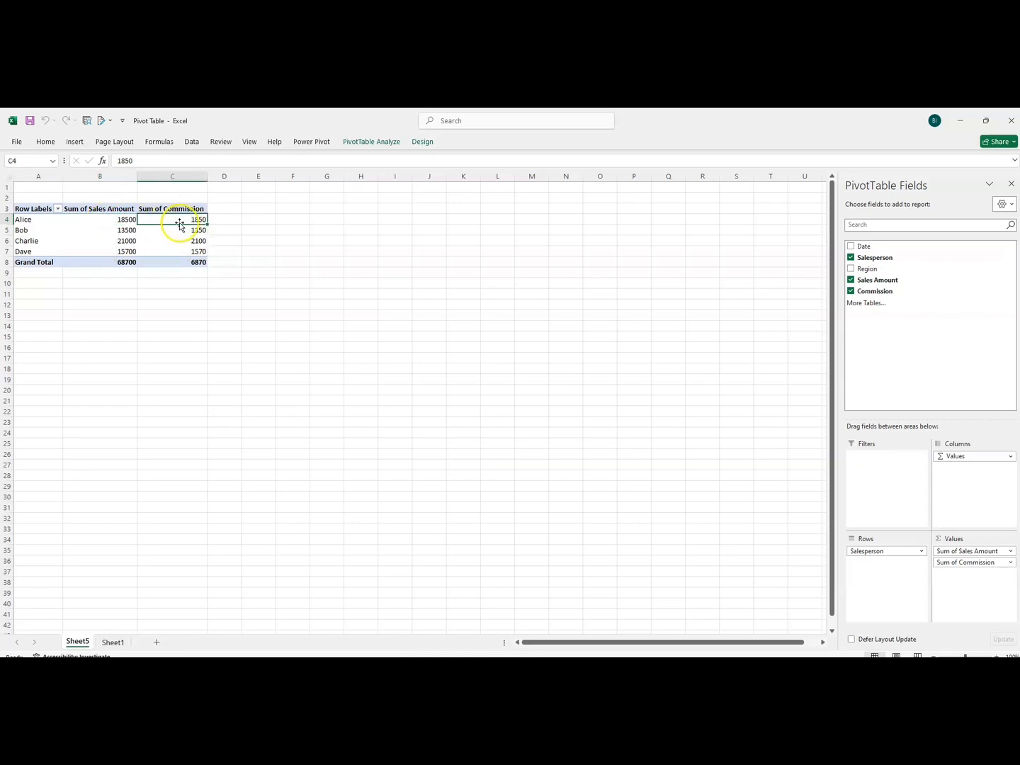
pyautogui.click(111, 230)
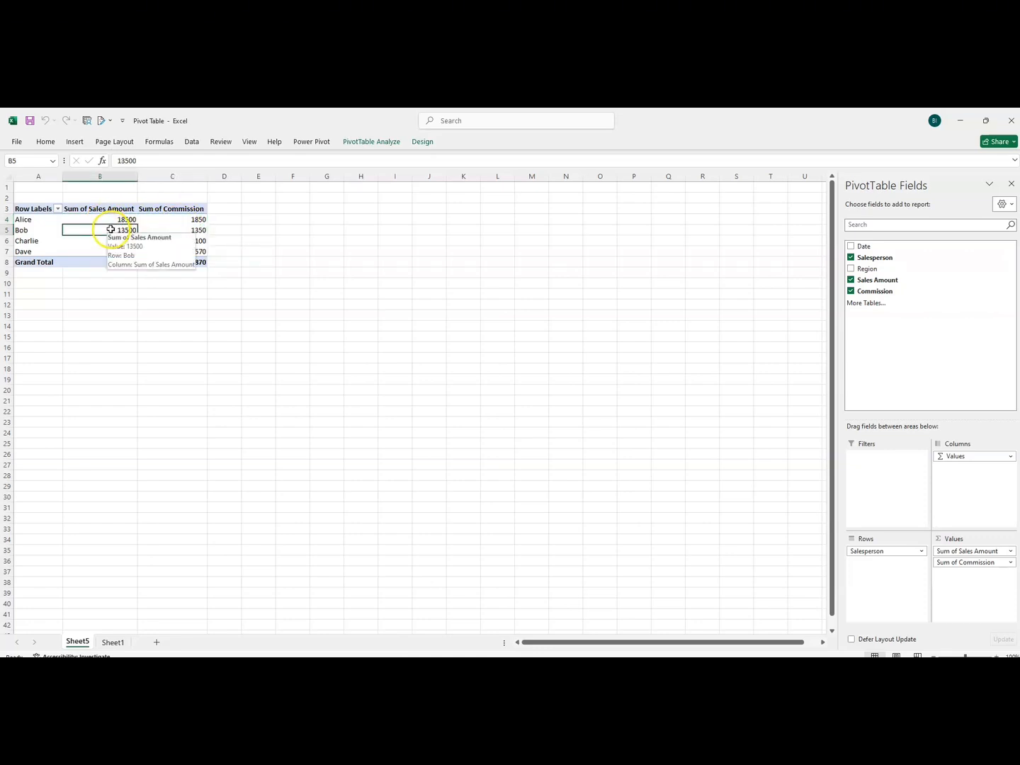
pyautogui.click(187, 230)
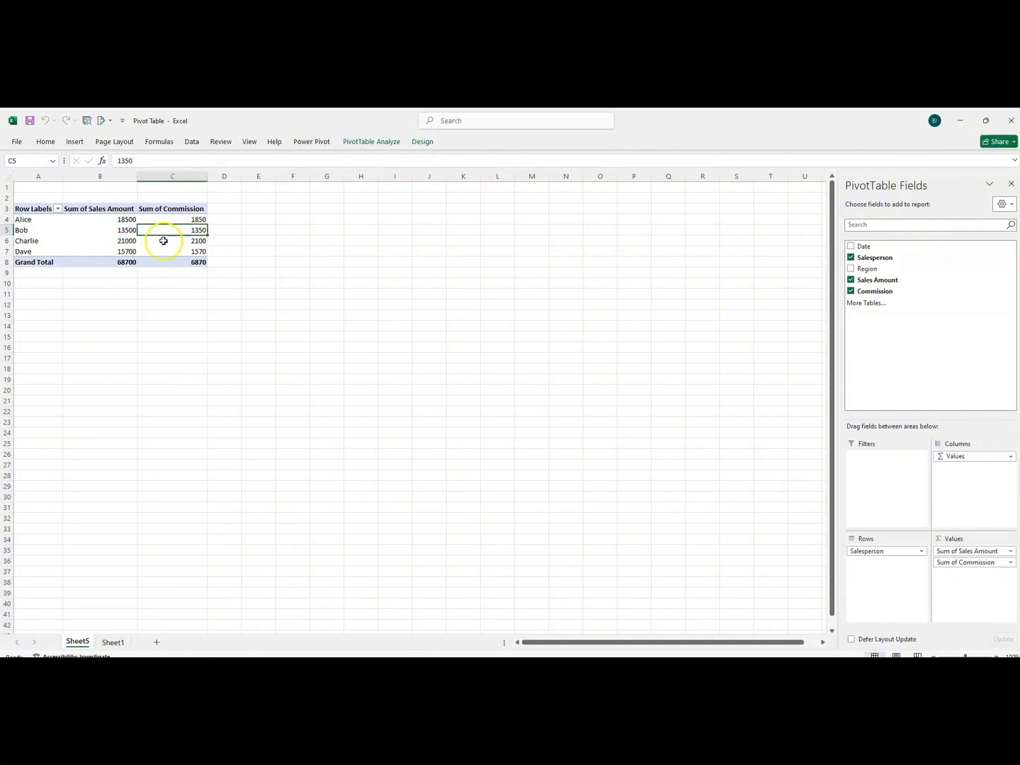
pyautogui.click(106, 240)
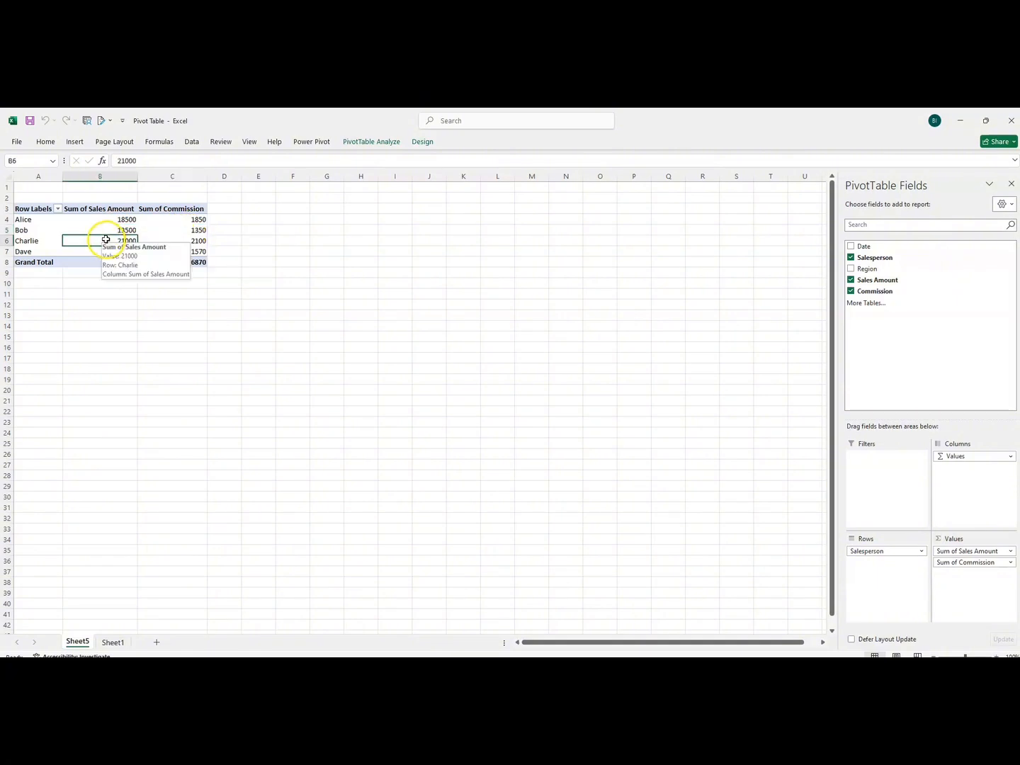
pyautogui.click(186, 240)
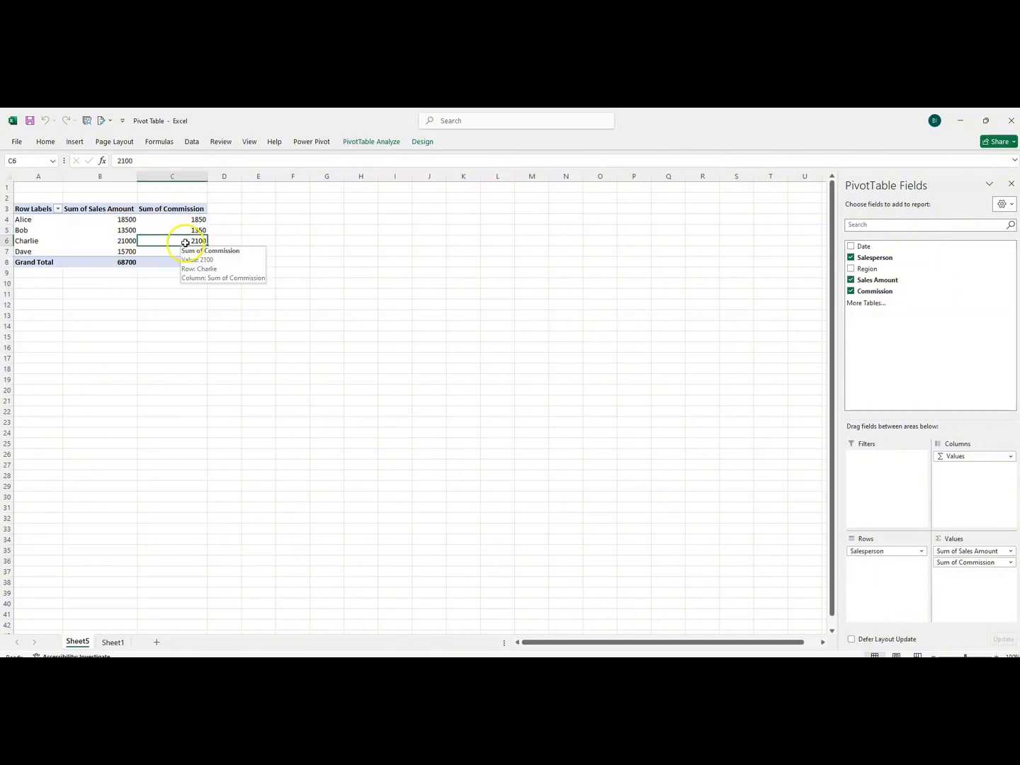
pyautogui.click(120, 252)
pyautogui.click(188, 253)
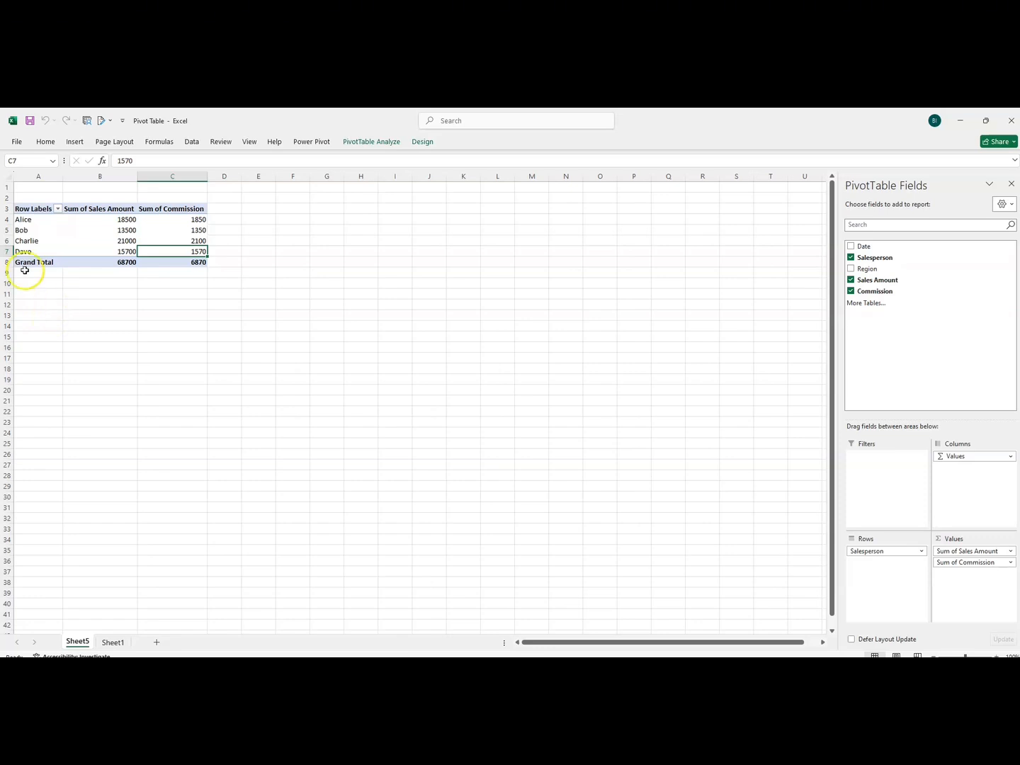
# Copy the whole PivotTable in A3:C8 and paste the duplicate starting at cell A11.
pyautogui.click(24, 210)
pyautogui.moveTo(24, 210); pyautogui.dragTo(154, 264)
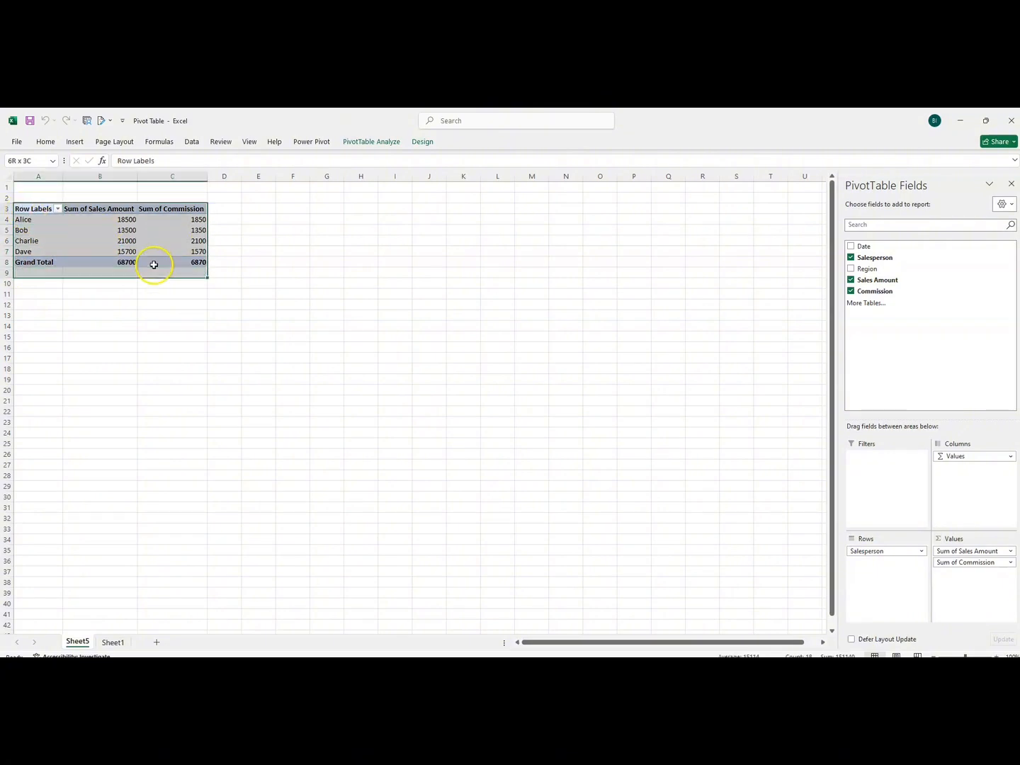
pyautogui.hotkey('ctrl', 'c')
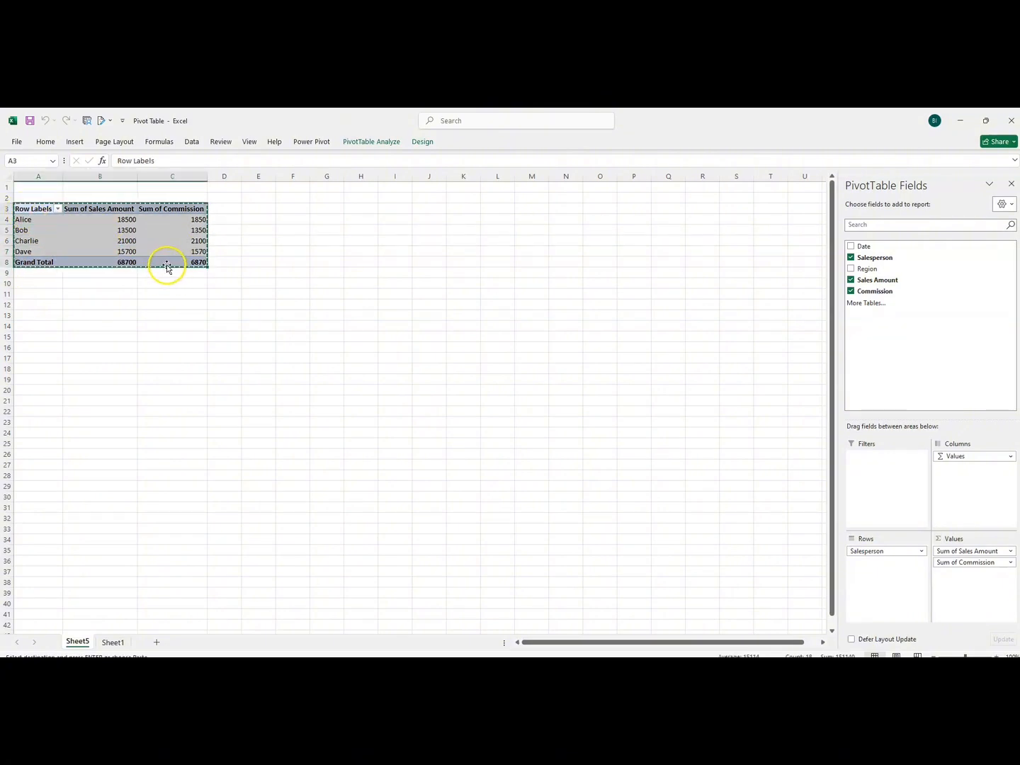
pyautogui.click(33, 292)
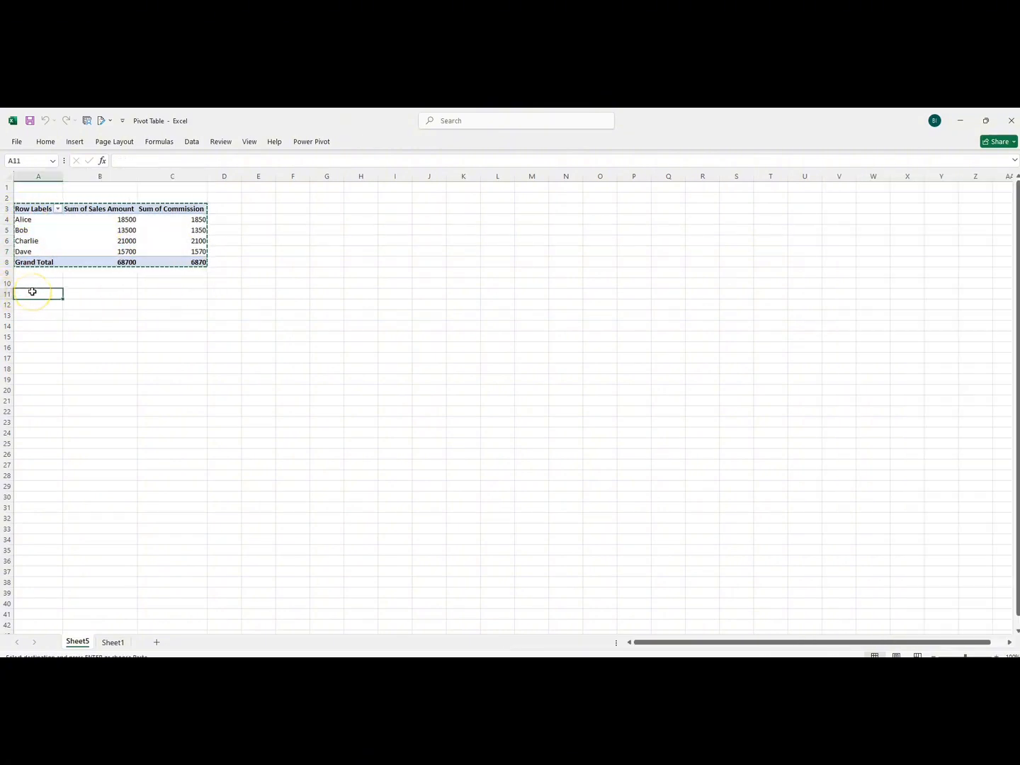
pyautogui.hotkey('ctrl', 'v')
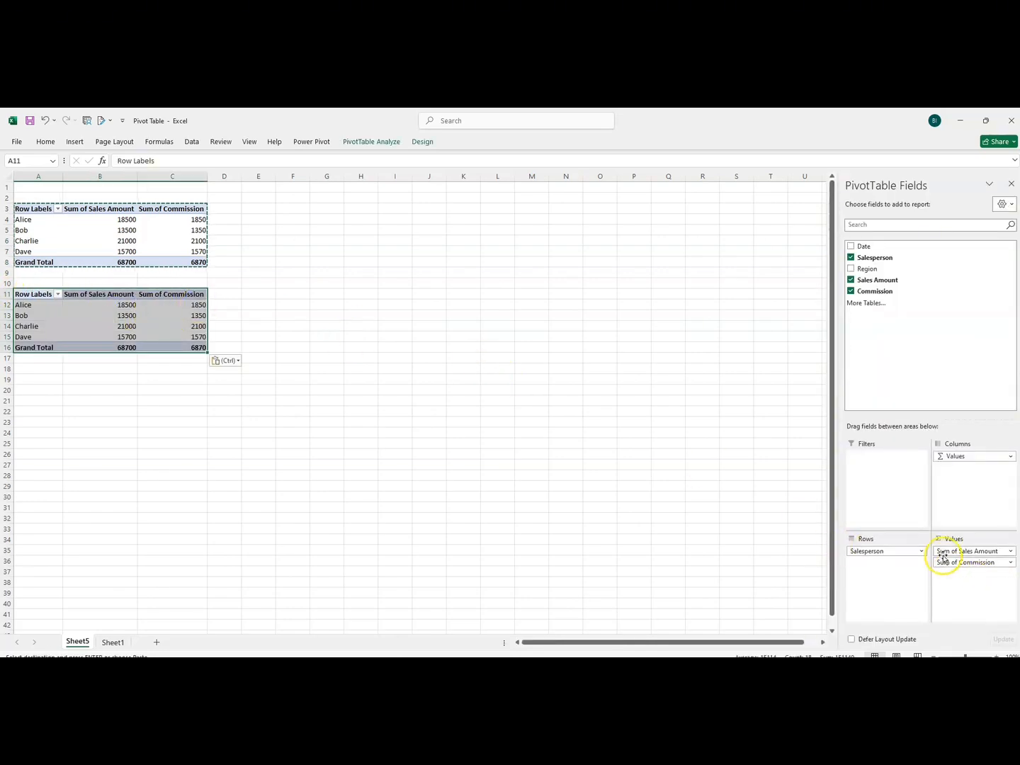
# Remove the commission values from the PivotTable copy at A11 and summarize its Sales Amount field by Average.
pyautogui.moveTo(943, 559); pyautogui.dragTo(733, 565)
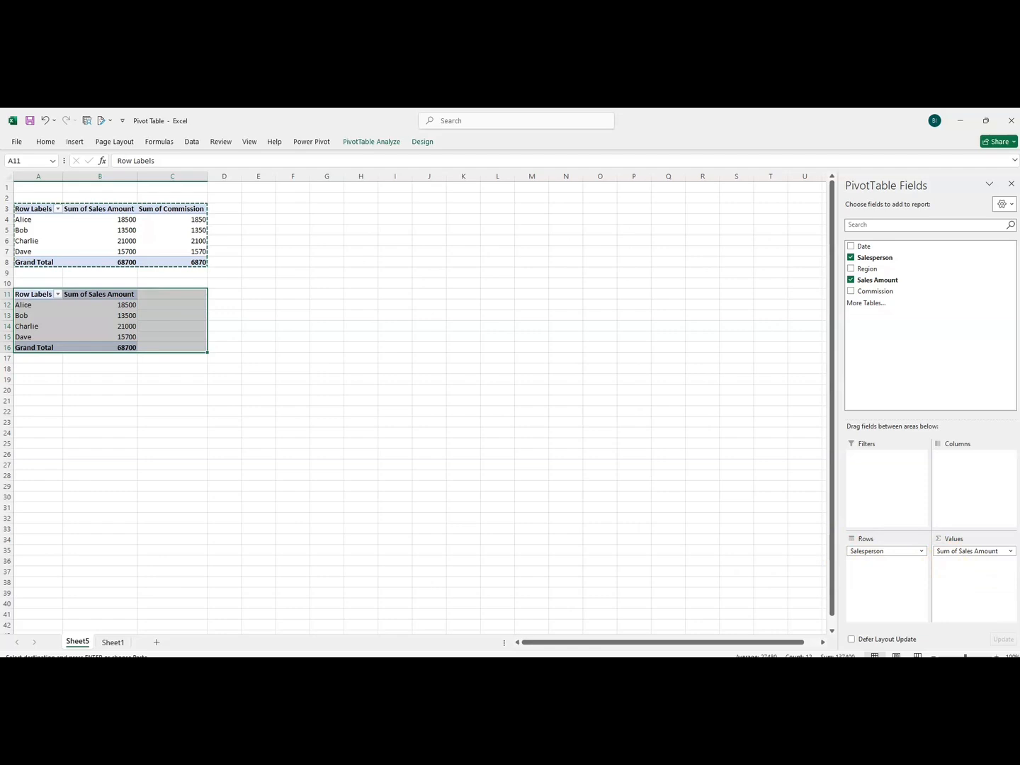
pyautogui.click(1011, 551)
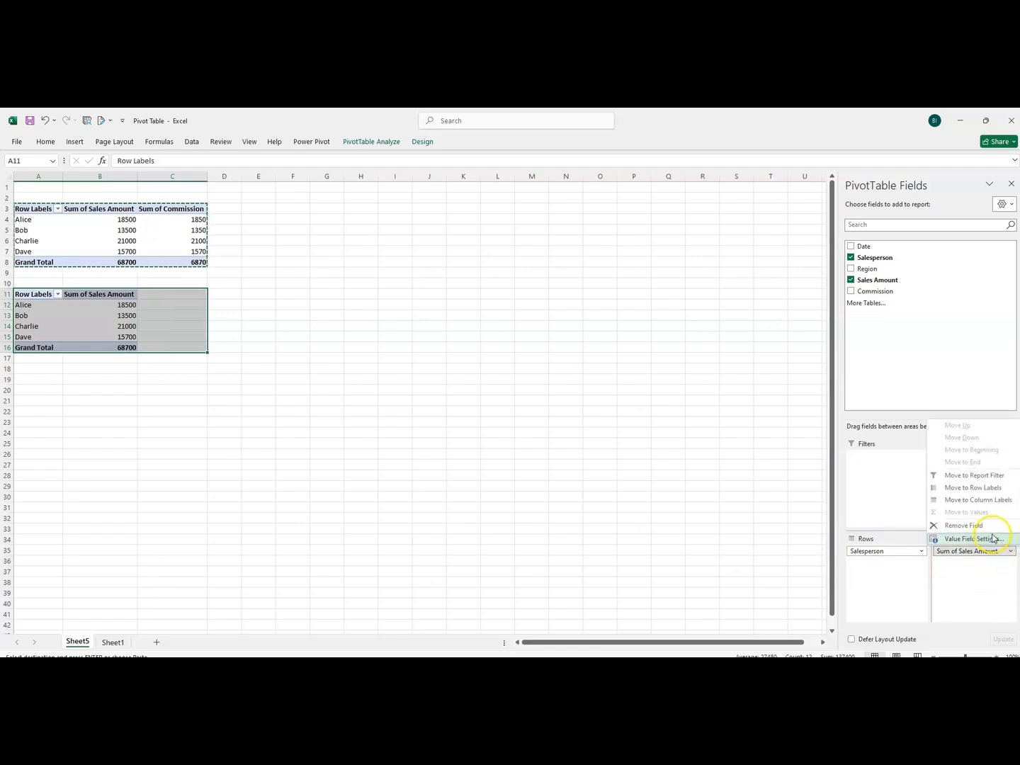
pyautogui.click(992, 540)
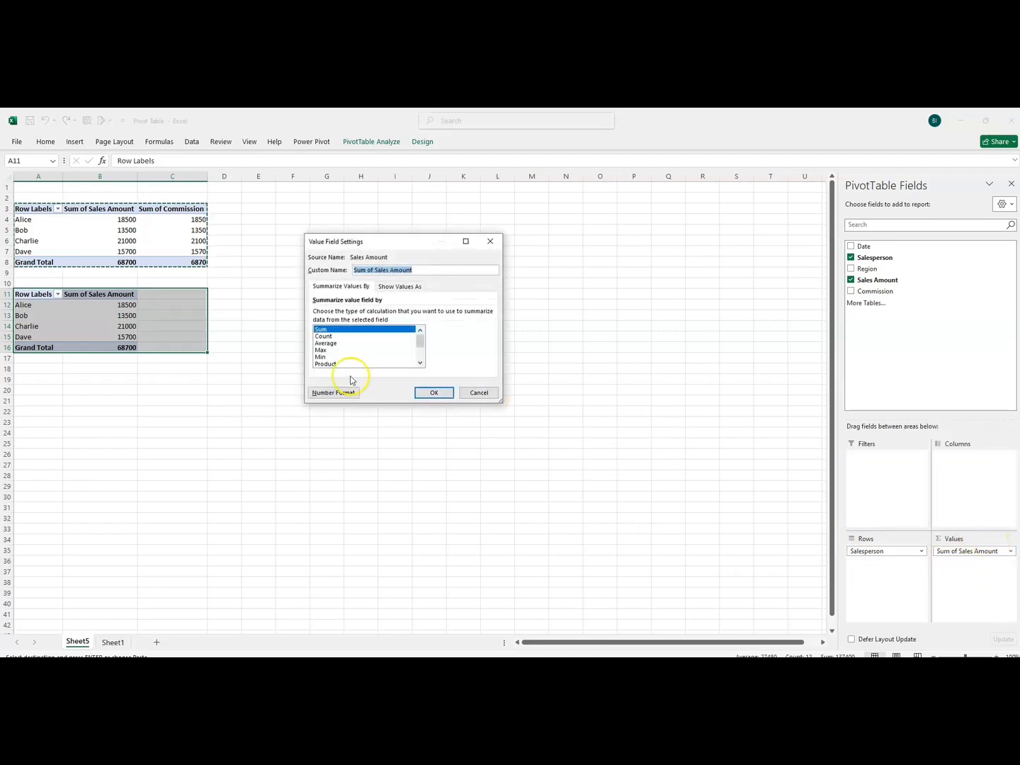
pyautogui.click(327, 343)
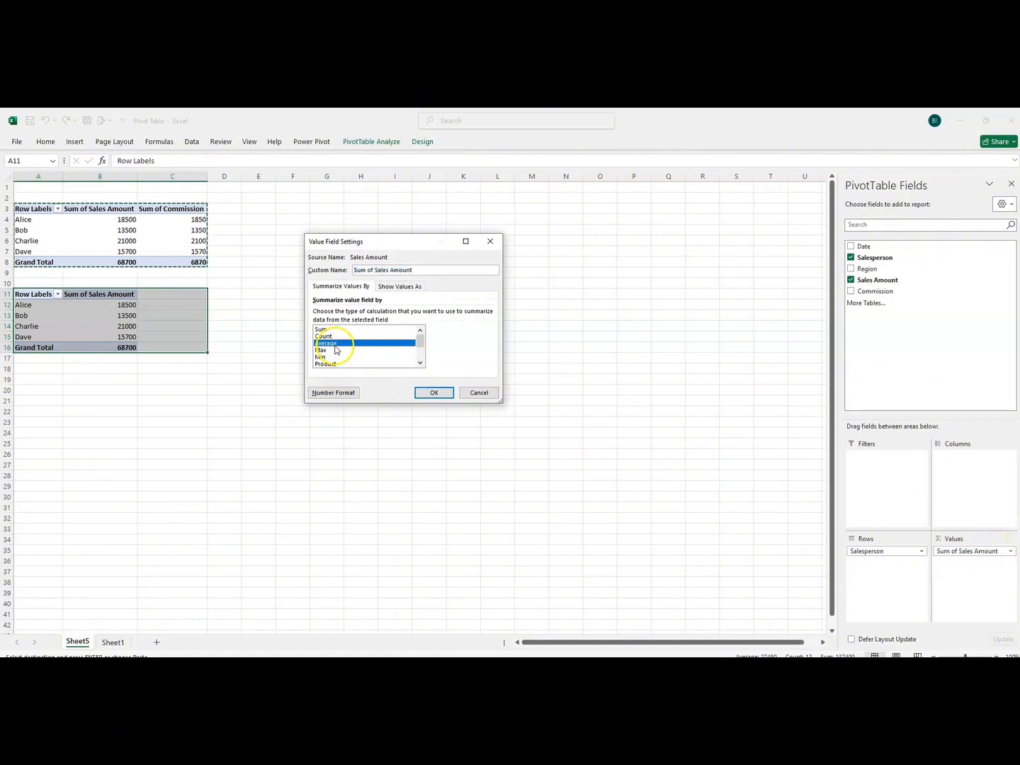
pyautogui.click(435, 394)
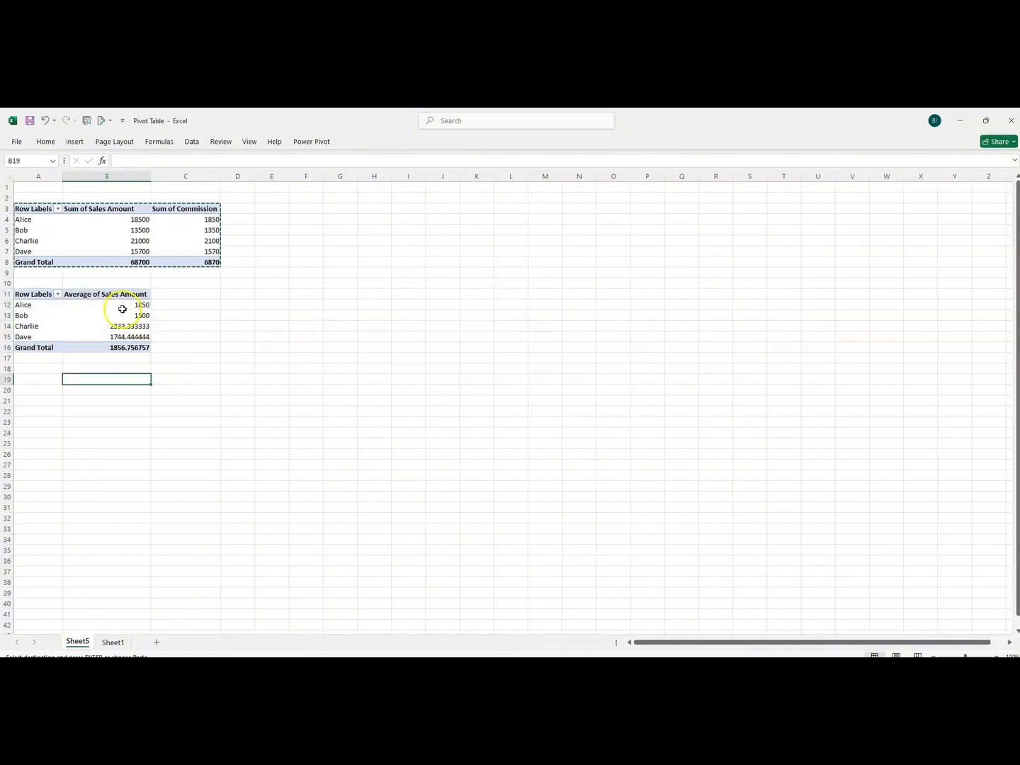
# Format the average sales amounts in B12:B16 with a thousands separator and no decimal places.
pyautogui.moveTo(122, 310); pyautogui.dragTo(119, 348)
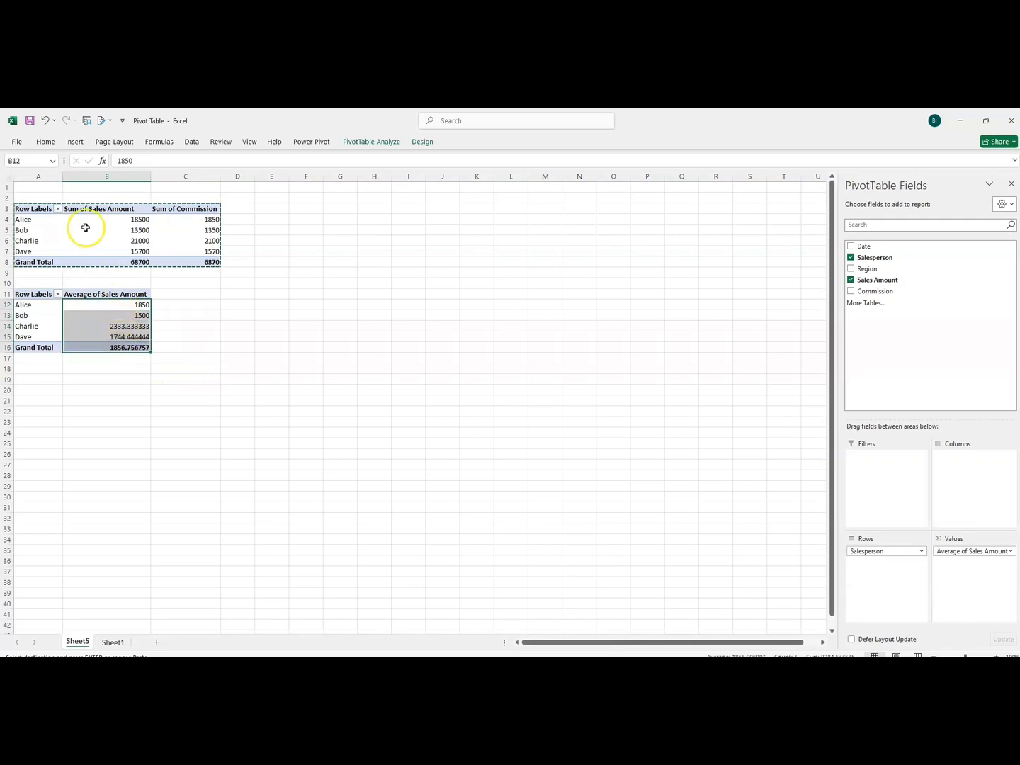
pyautogui.click(45, 142)
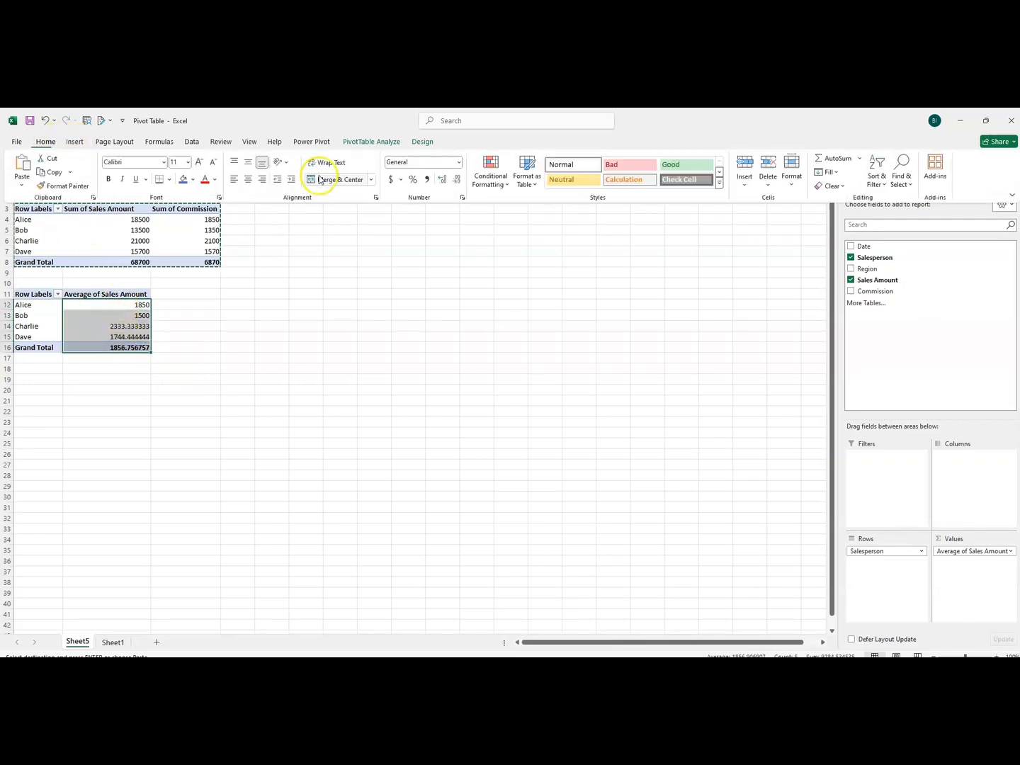
pyautogui.click(427, 180)
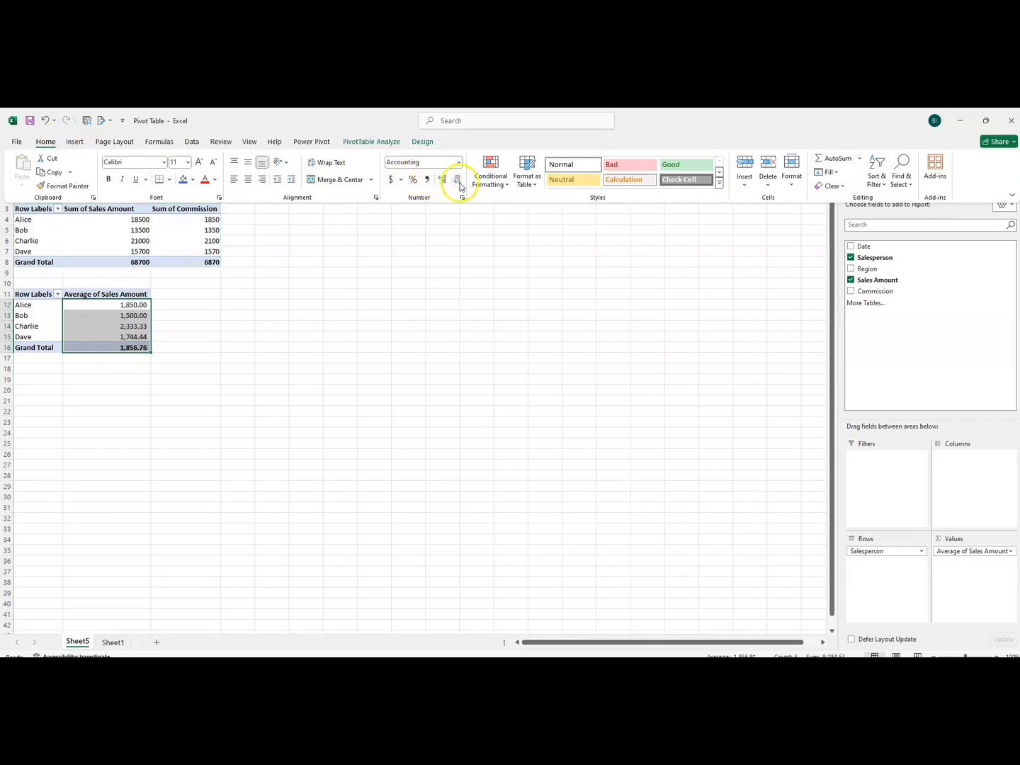
pyautogui.click(457, 181)
pyautogui.click(457, 181)
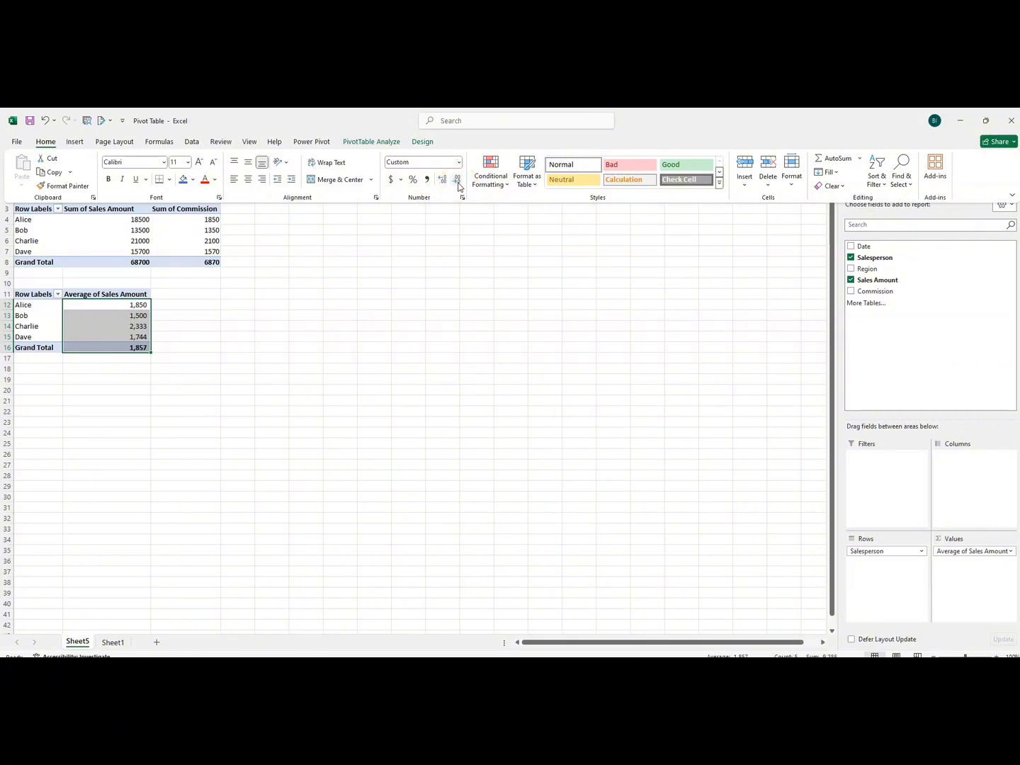
pyautogui.click(125, 382)
pyautogui.click(107, 402)
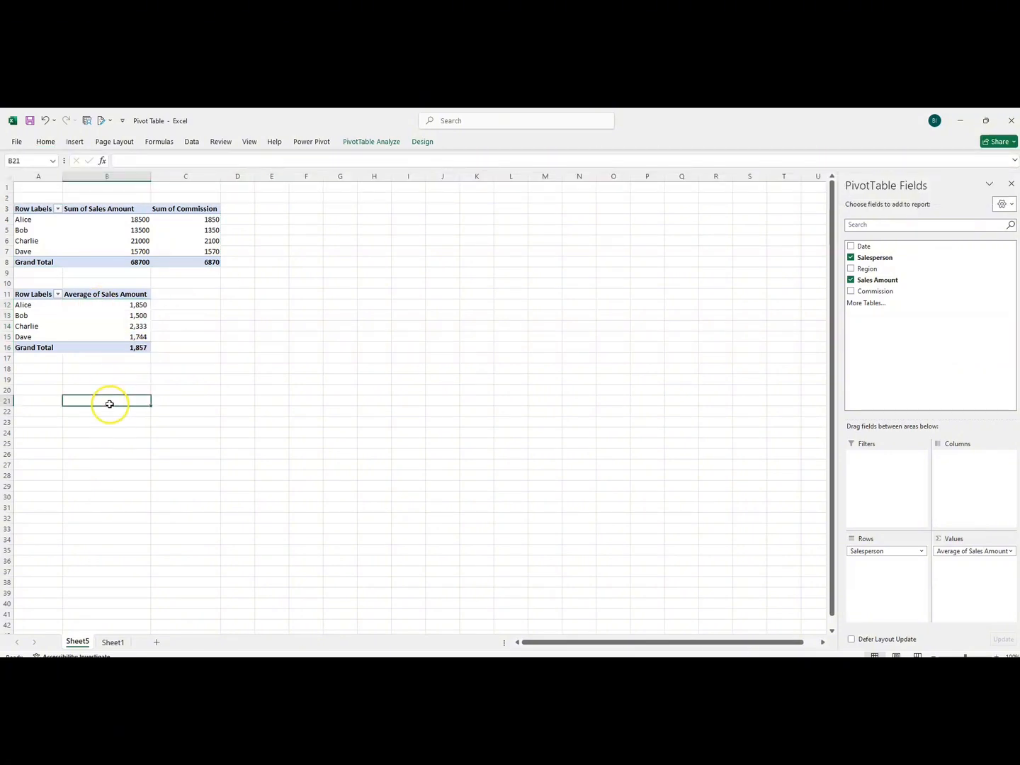
# Start a new calculated field for the lower PivotTable and name it Sales Tax.
pyautogui.click(110, 306)
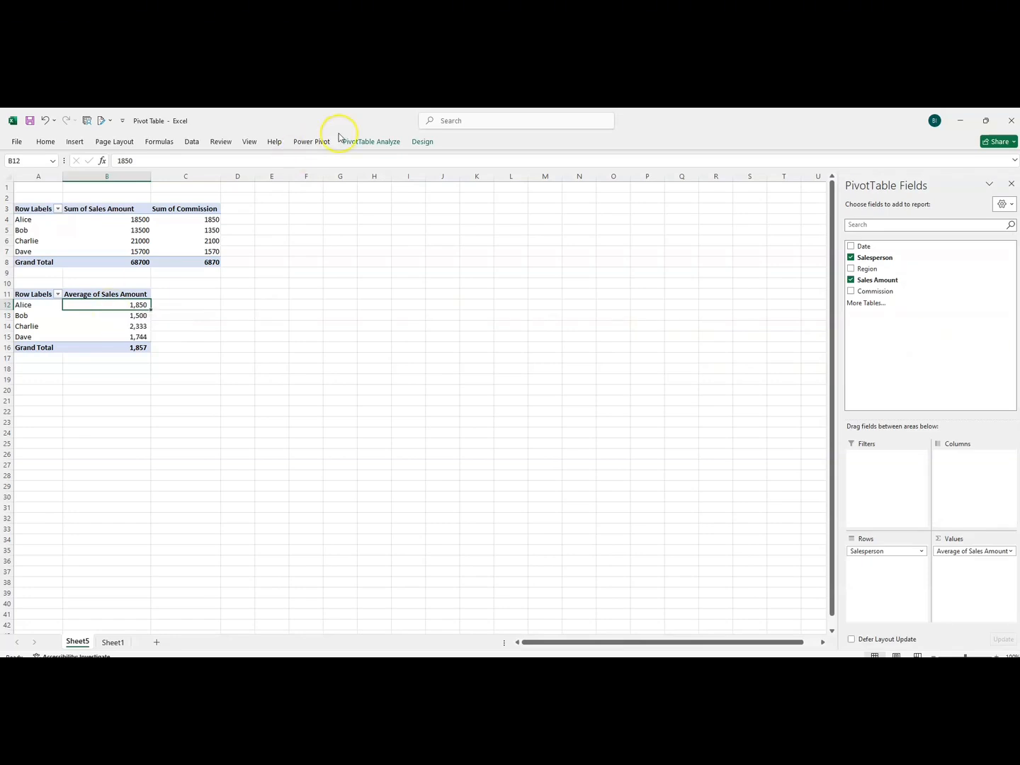
pyautogui.click(373, 142)
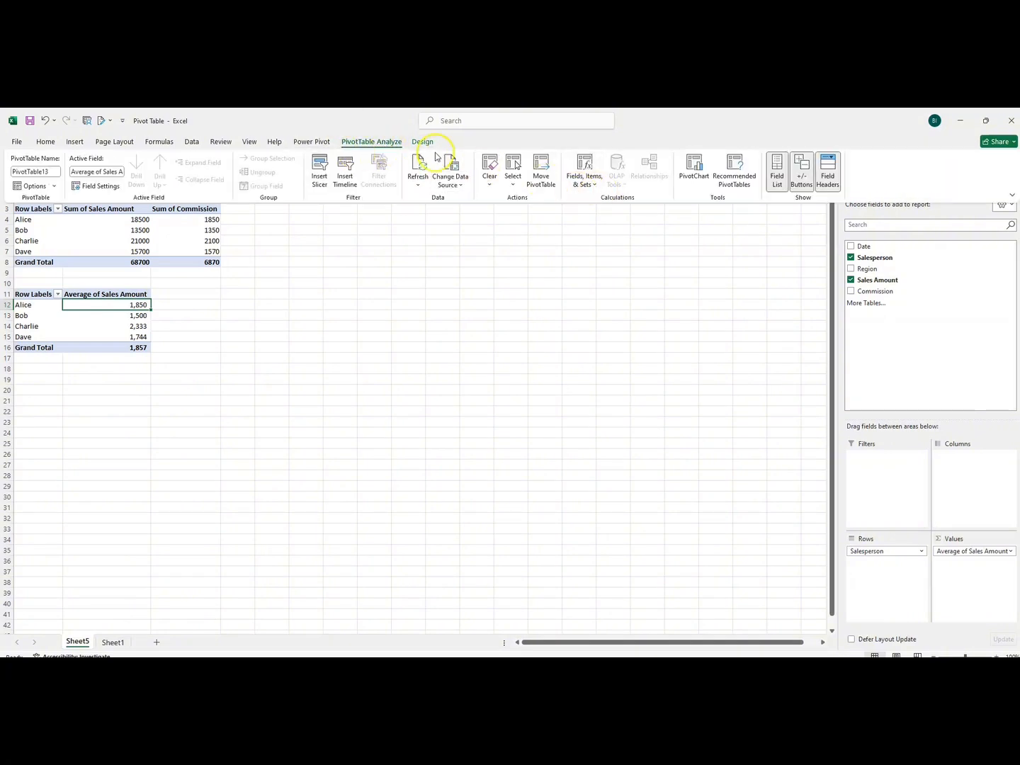
pyautogui.click(592, 188)
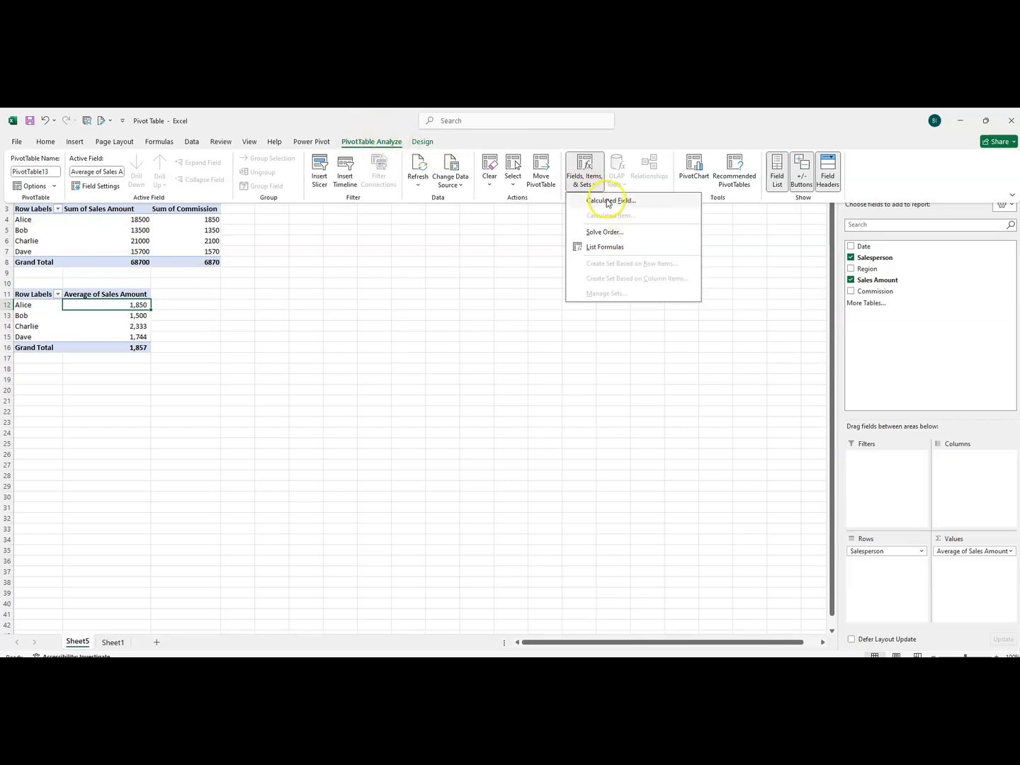
pyautogui.click(606, 201)
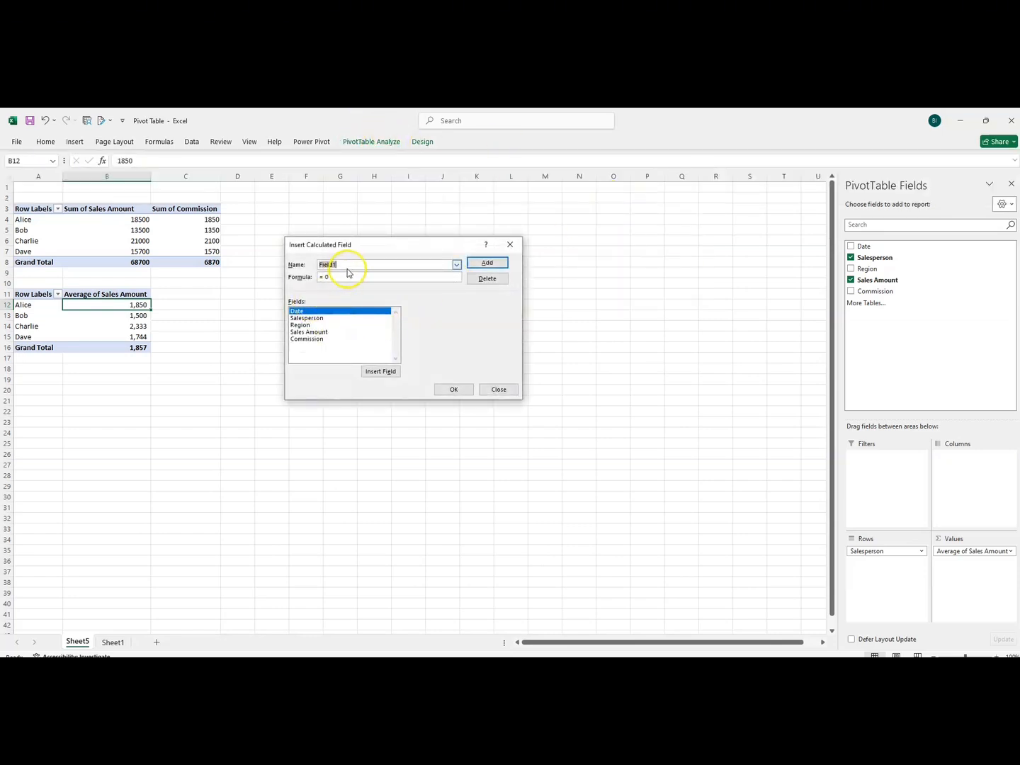
pyautogui.press('BackSpace')
pyautogui.write('Sales Tax')
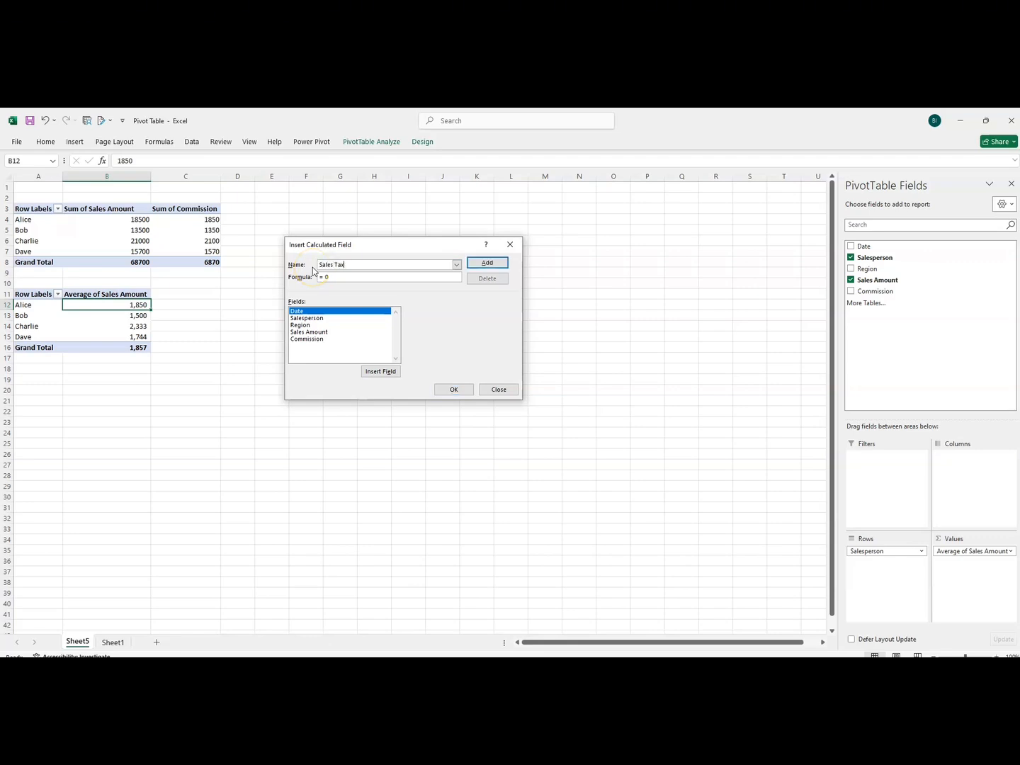
# Define the Sales Tax formula as 5% of 'Sales Amount' and add the field to the PivotTable.
pyautogui.click(338, 278)
pyautogui.click(312, 332)
pyautogui.doubleClick(312, 333)
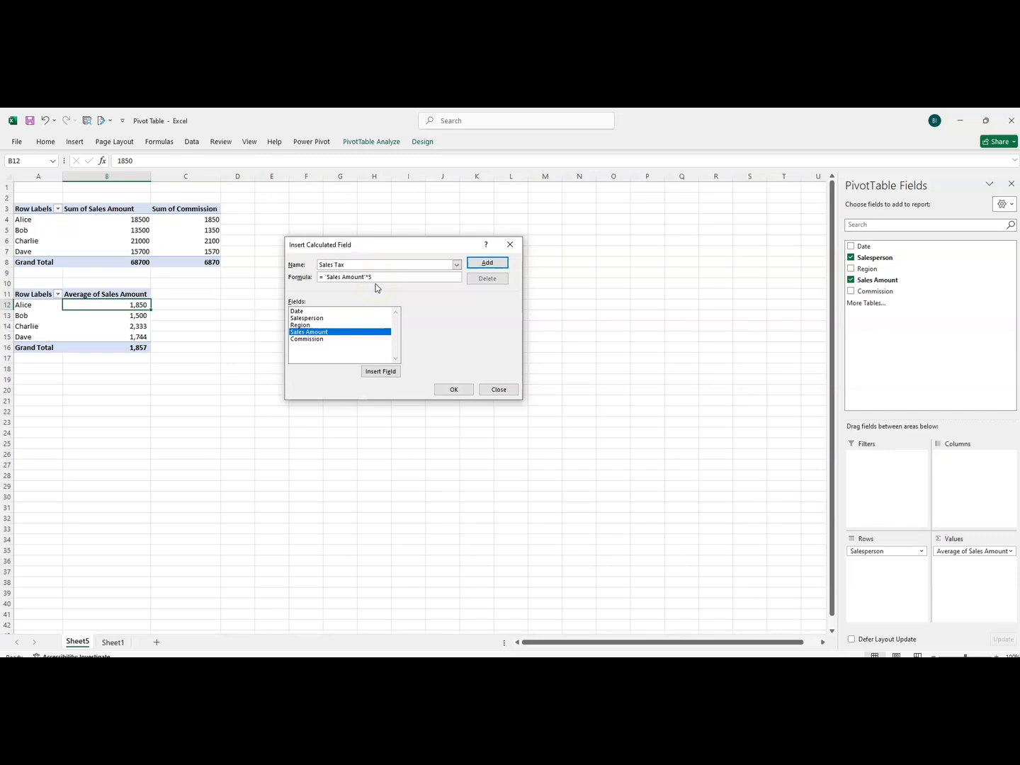
pyautogui.click(486, 263)
pyautogui.click(457, 388)
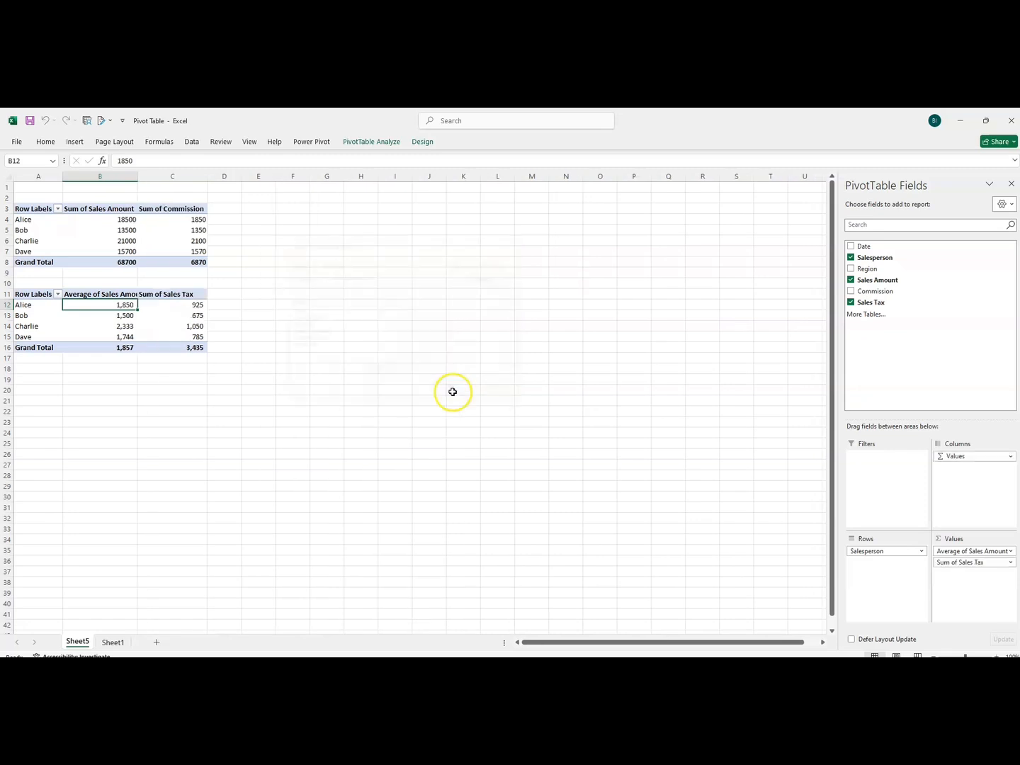
# Review the sales tax and average sales amount of each salesperson in the lower PivotTable.
pyautogui.moveTo(173, 305); pyautogui.dragTo(173, 347)
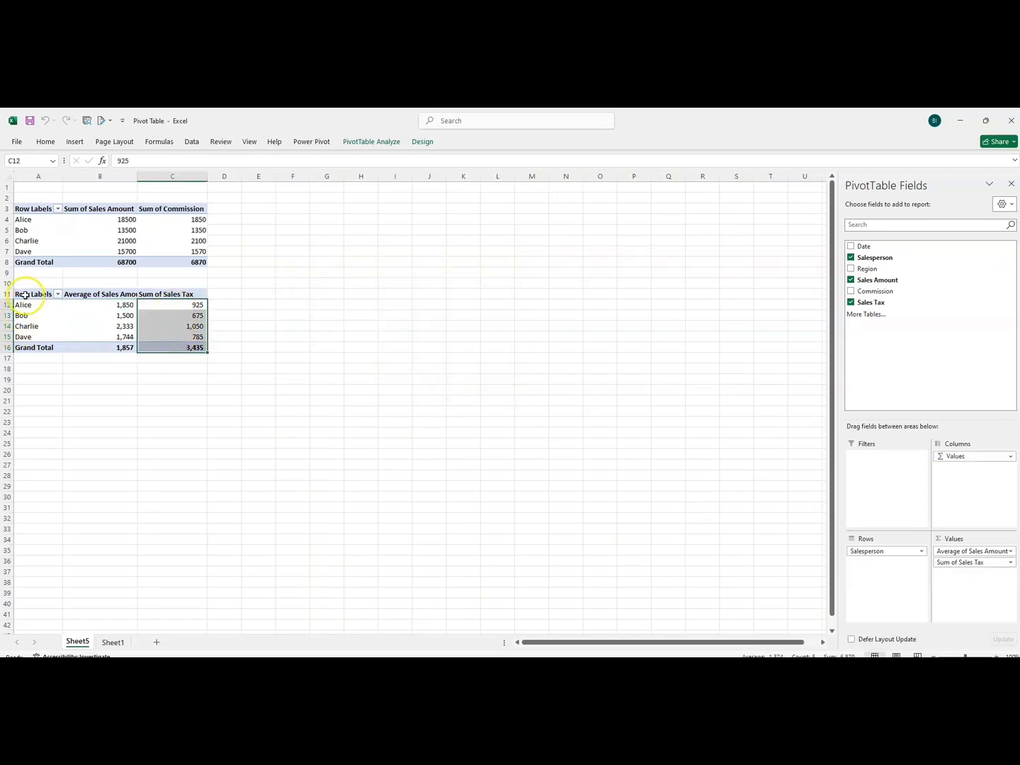
pyautogui.click(23, 306)
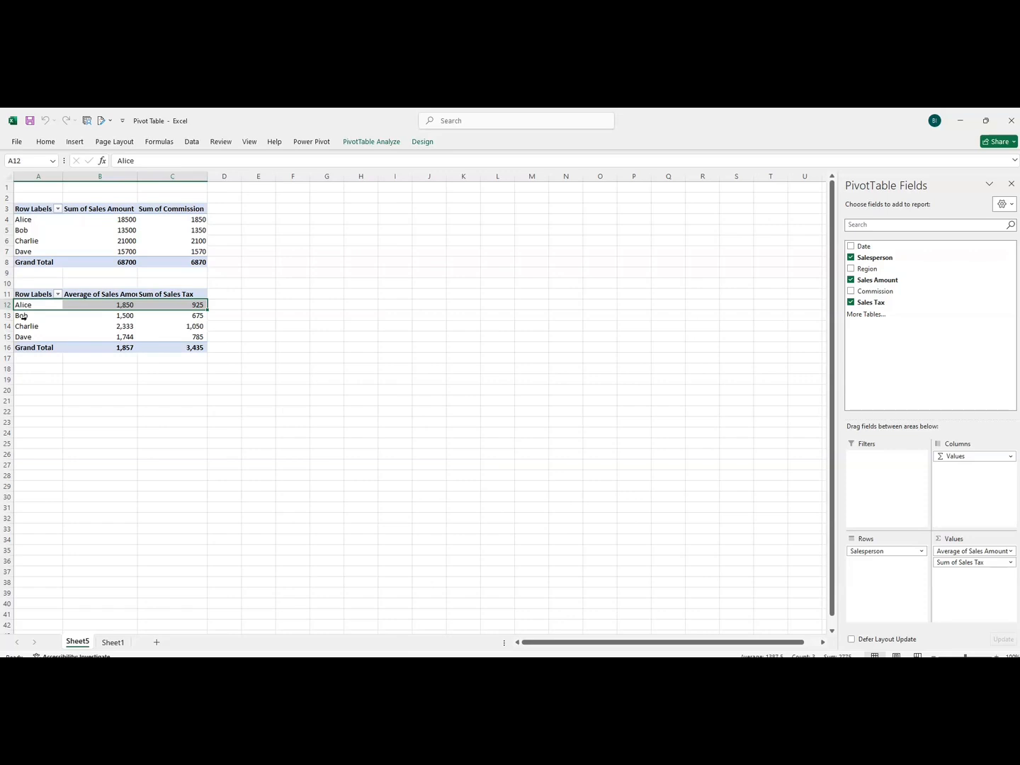
pyautogui.click(84, 336)
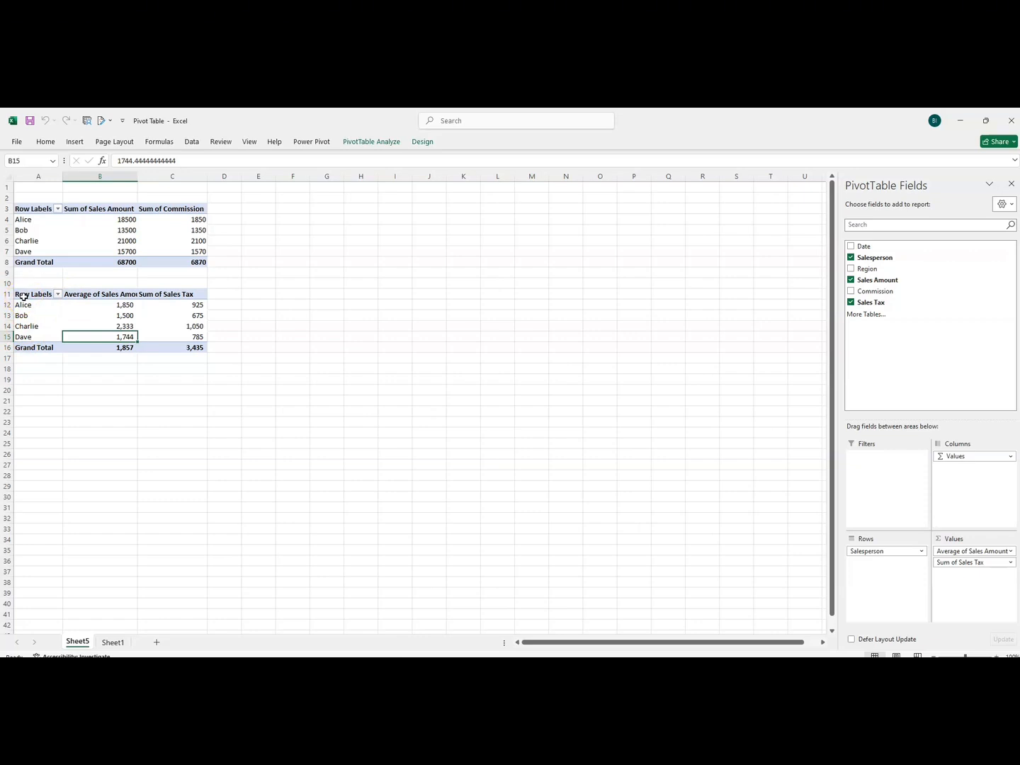
pyautogui.click(32, 304)
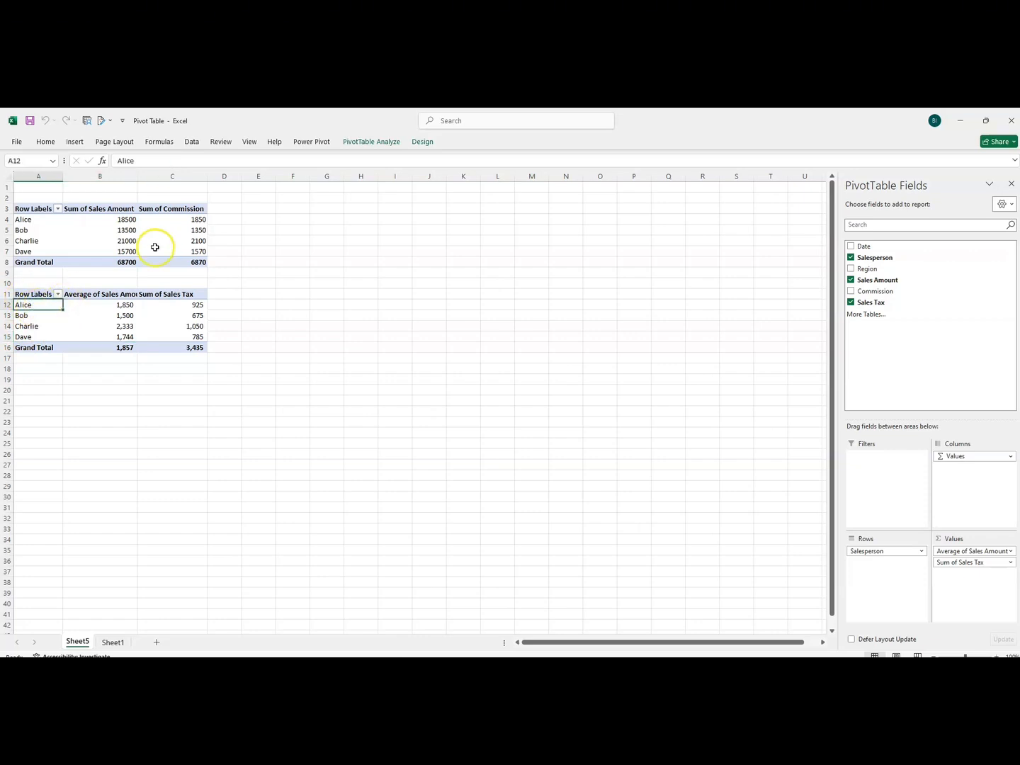
pyautogui.click(39, 327)
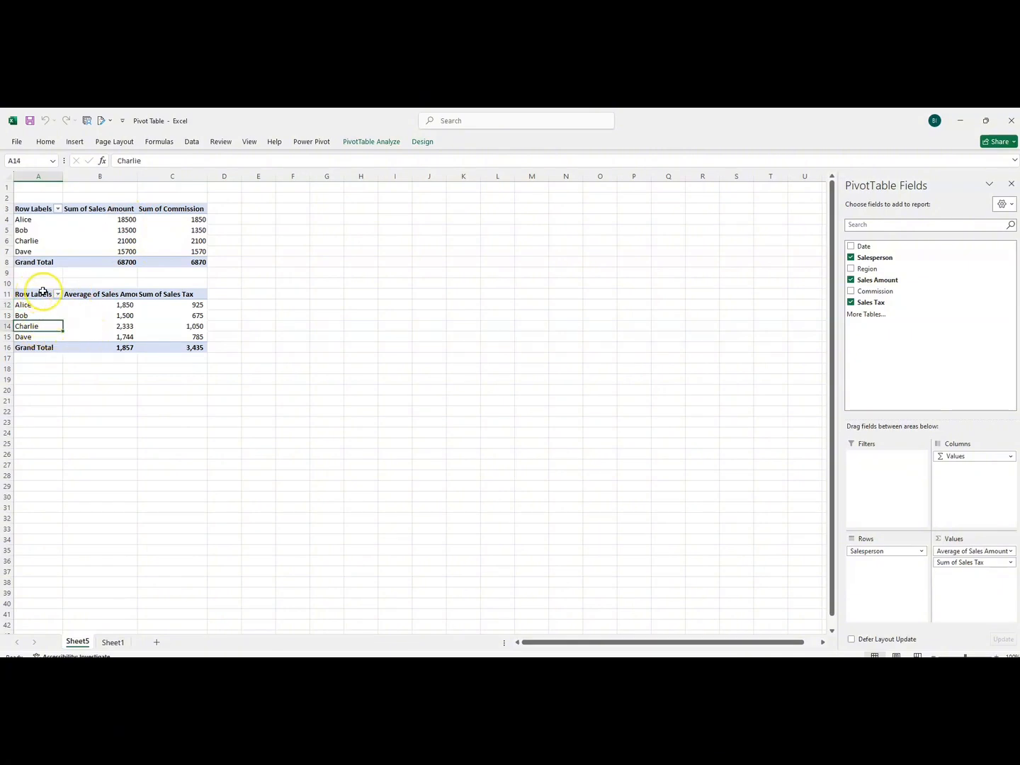
# Copy the original PivotTable in A3:C8 and paste the duplicate starting at cell F3.
pyautogui.moveTo(25, 209); pyautogui.dragTo(155, 262)
pyautogui.hotkey('ctrl', 'c')
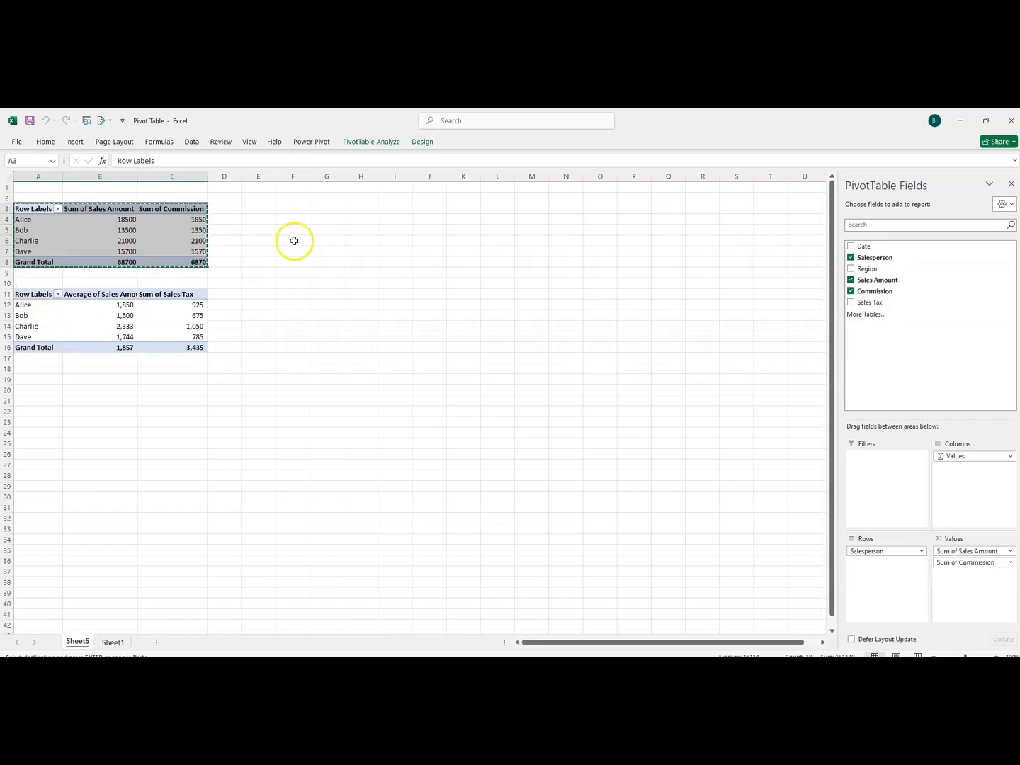
pyautogui.click(297, 211)
pyautogui.hotkey('ctrl', 'v')
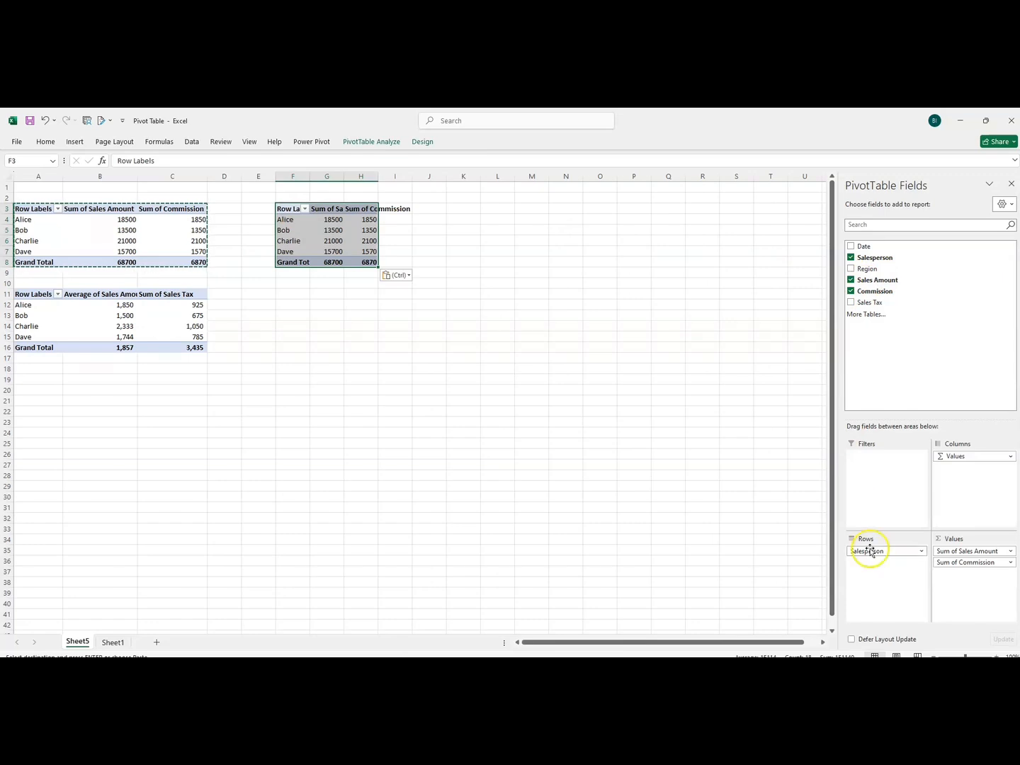
# Replace Salesperson with Region as the row field of the PivotTable at F3 and remove its commission values.
pyautogui.moveTo(872, 550); pyautogui.dragTo(809, 306)
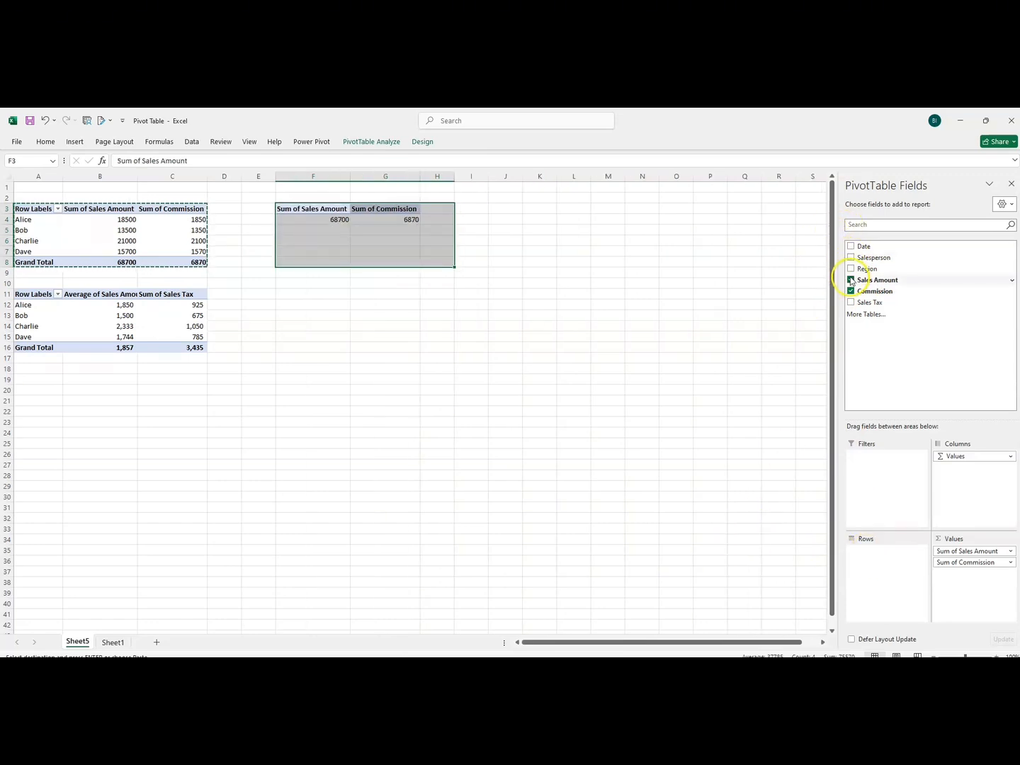
pyautogui.click(851, 268)
pyautogui.moveTo(939, 567); pyautogui.dragTo(679, 590)
pyautogui.click(342, 282)
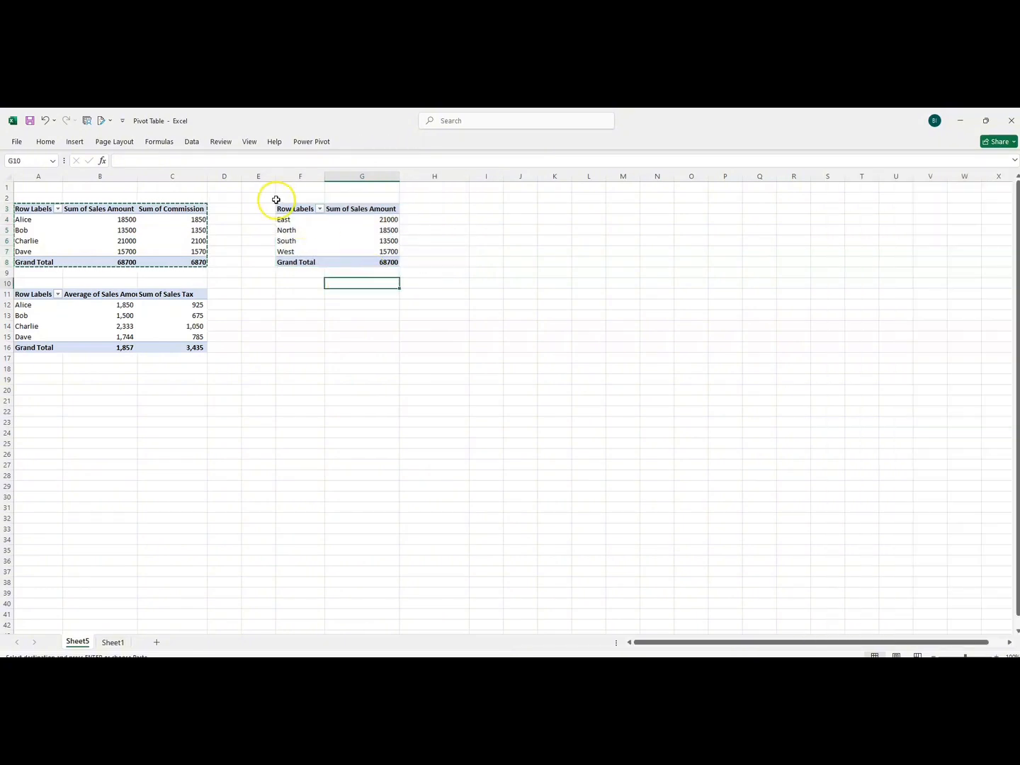
# Try to insert a calculated item for the Region field of the PivotTable at F3, starting from the East item.
pyautogui.click(311, 213)
pyautogui.moveTo(312, 213); pyautogui.dragTo(376, 266)
pyautogui.click(369, 220)
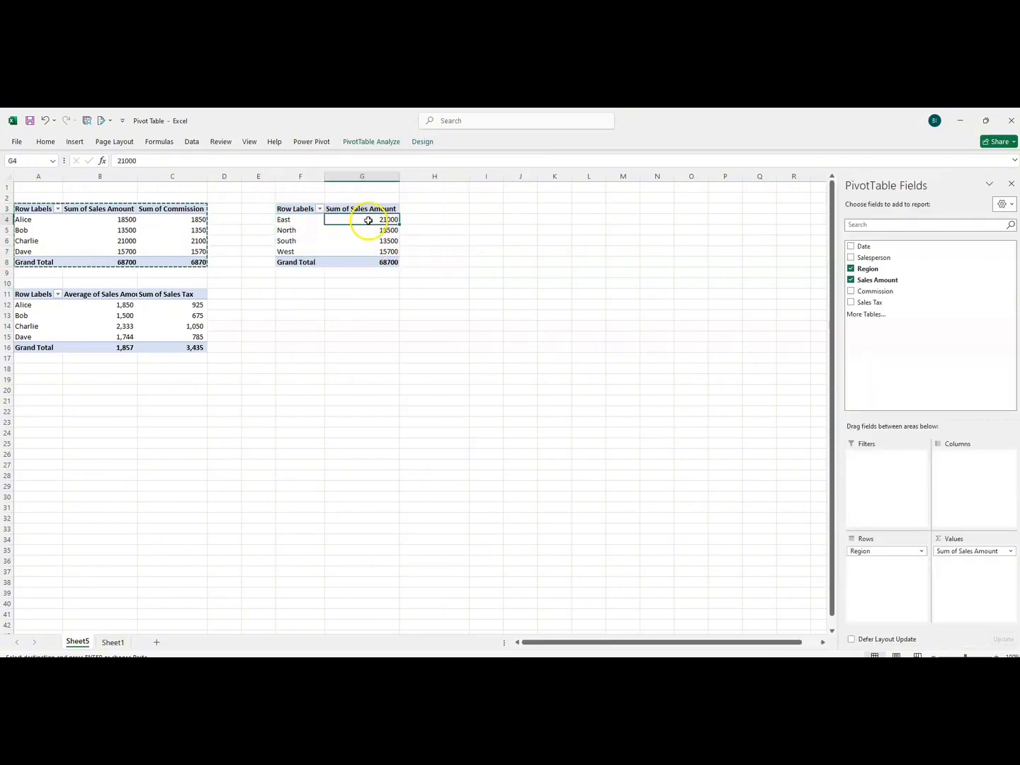
pyautogui.click(303, 221)
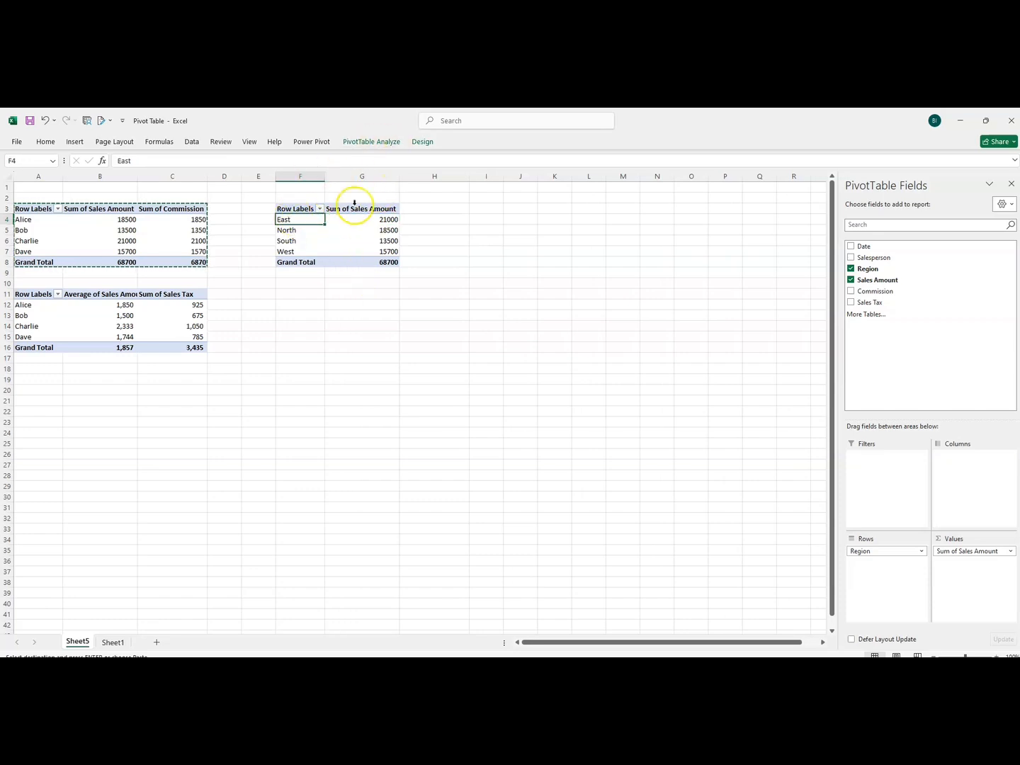
pyautogui.click(381, 145)
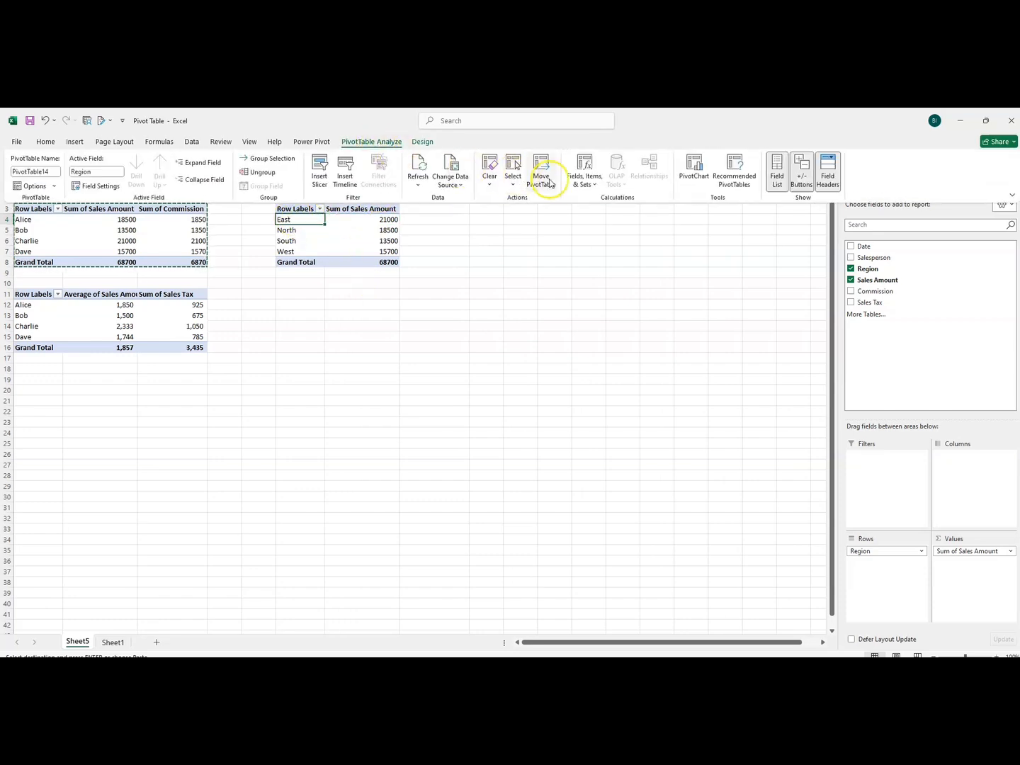
pyautogui.click(592, 186)
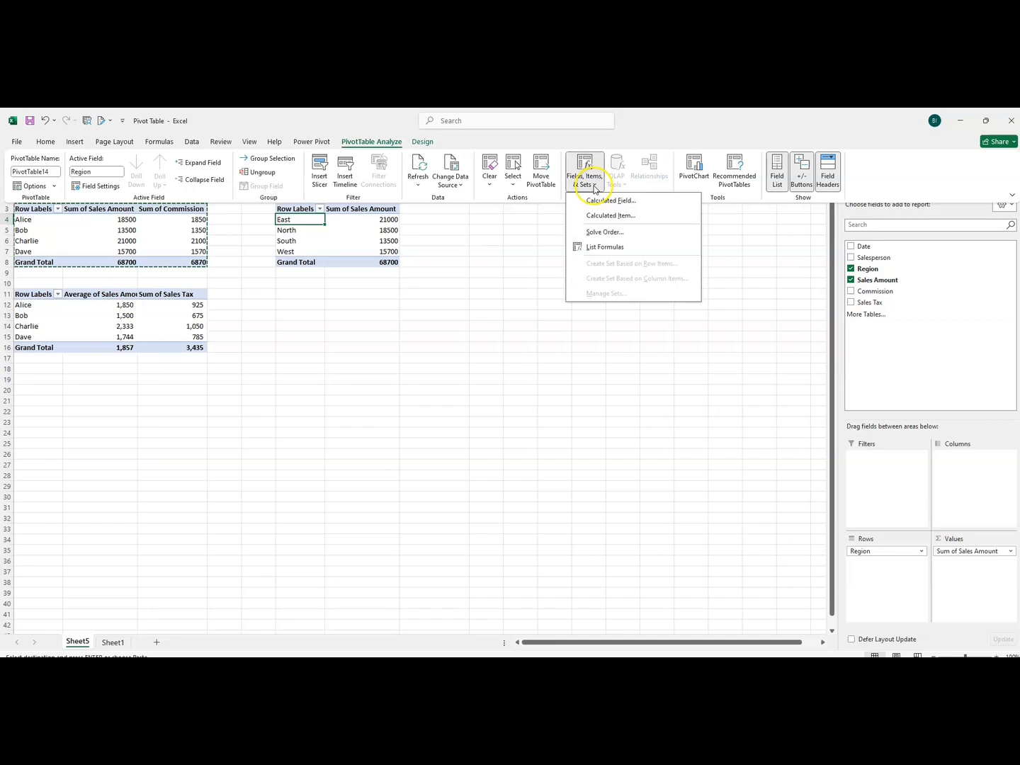
pyautogui.click(603, 215)
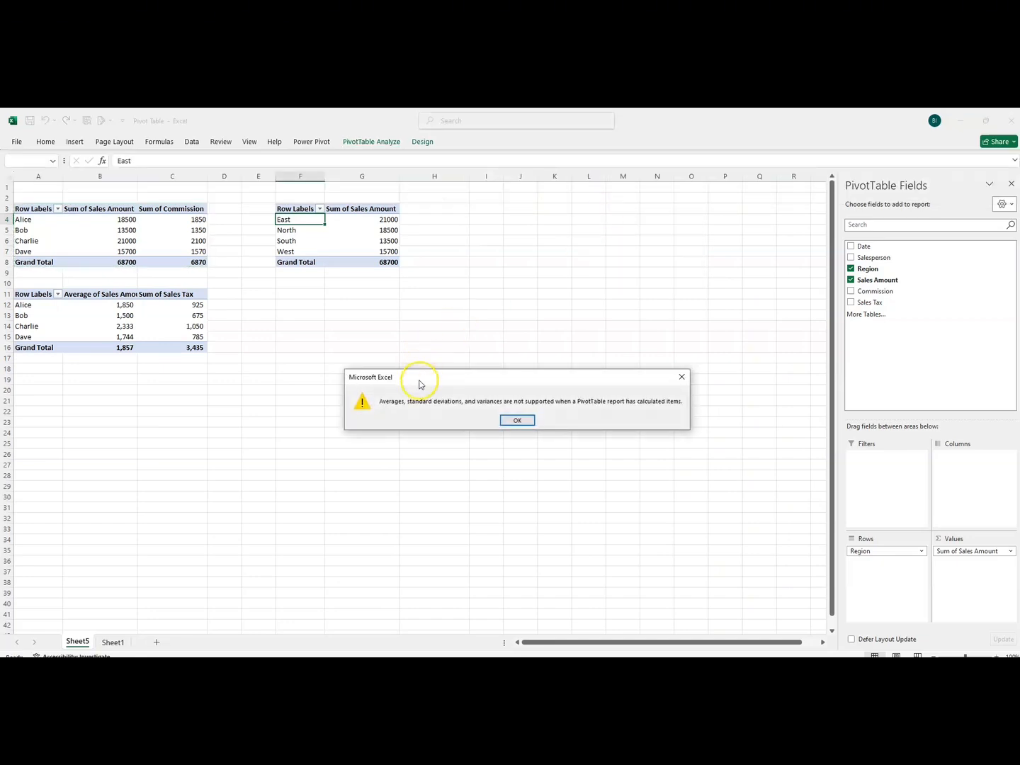
pyautogui.moveTo(419, 385); pyautogui.dragTo(382, 339)
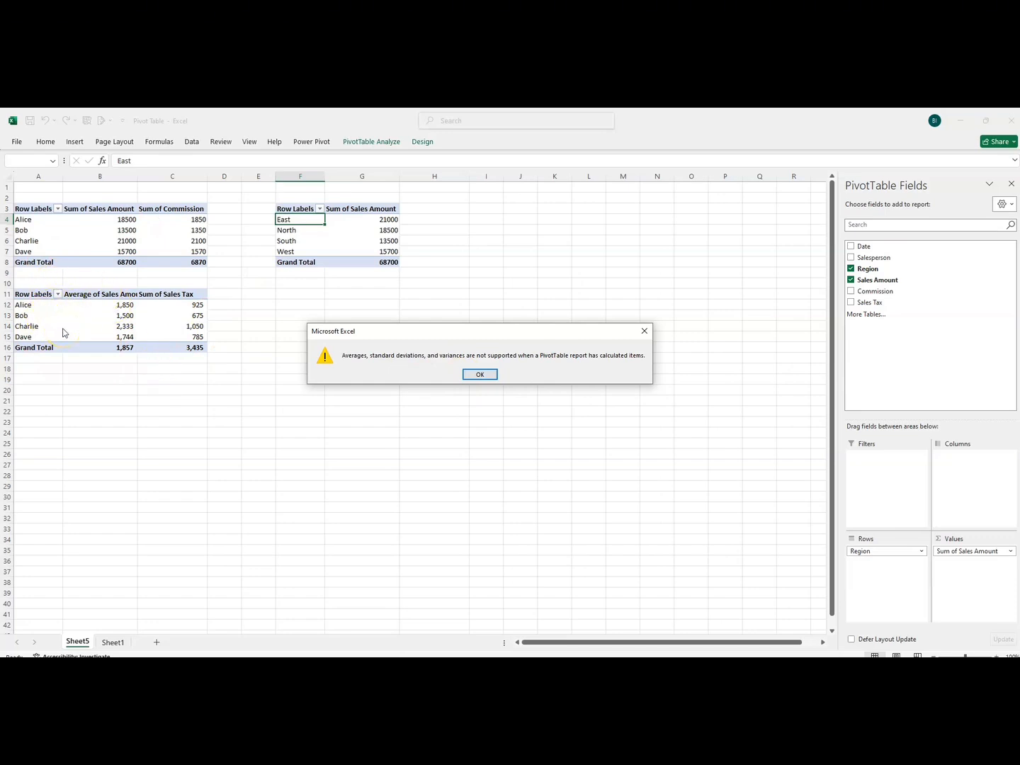
pyautogui.click(480, 376)
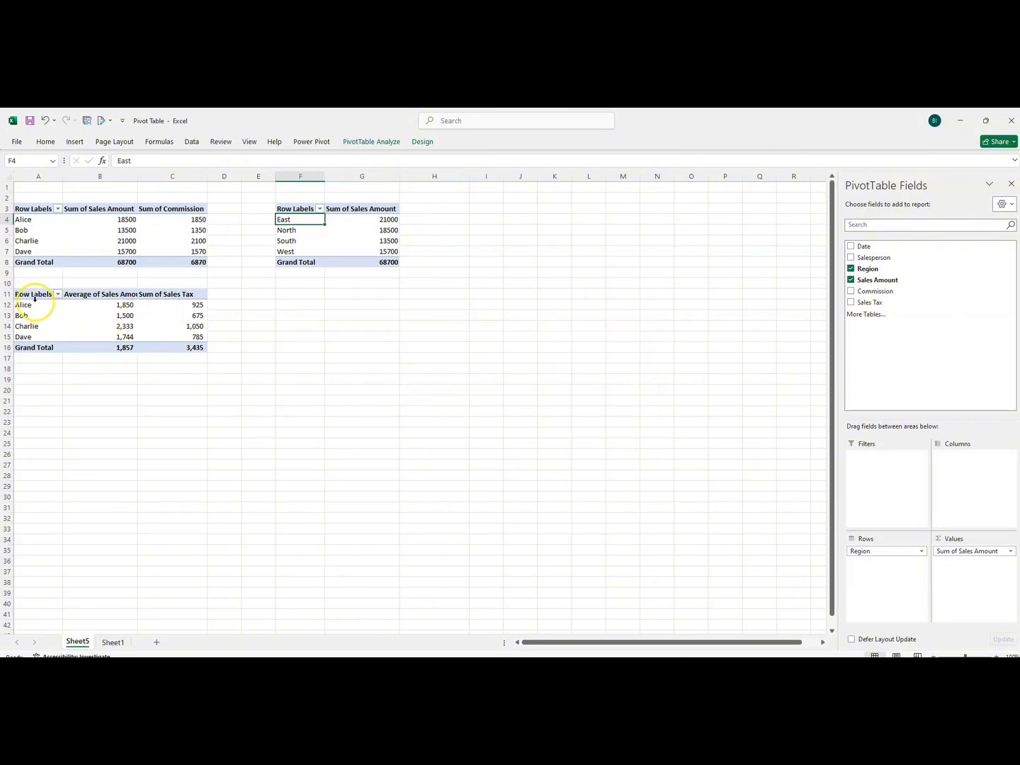
# Summarize Sales Amount by Sum instead of Average in the salesperson PivotTable that starts at A11.
pyautogui.click(84, 295)
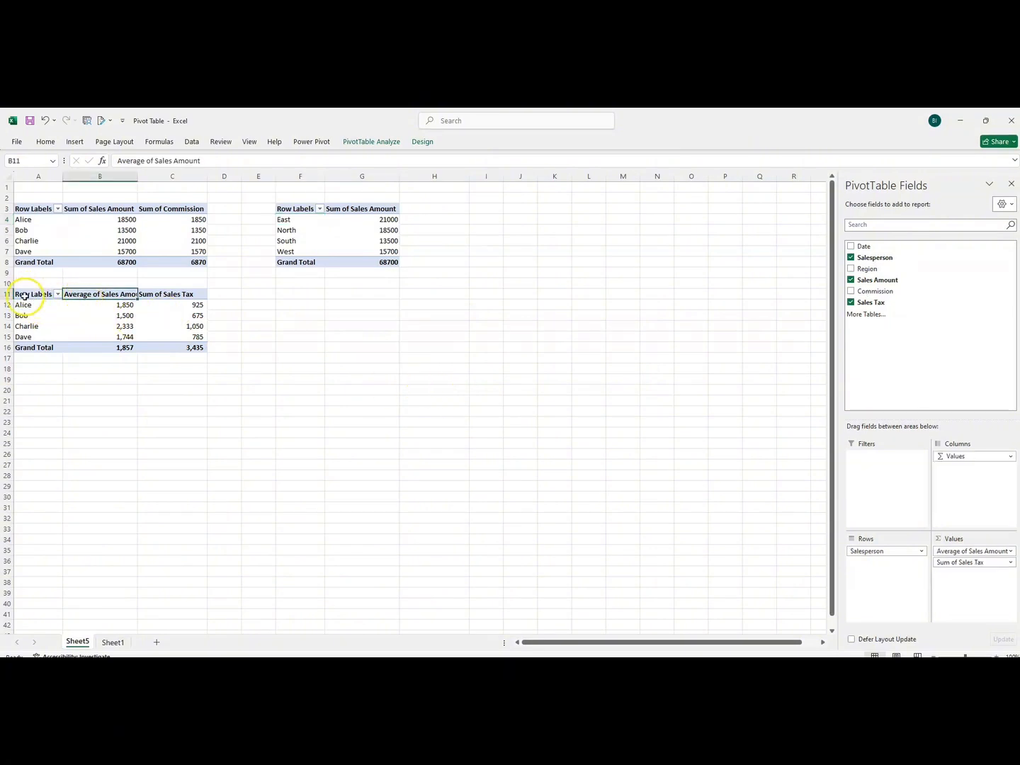
pyautogui.moveTo(24, 296); pyautogui.dragTo(177, 348)
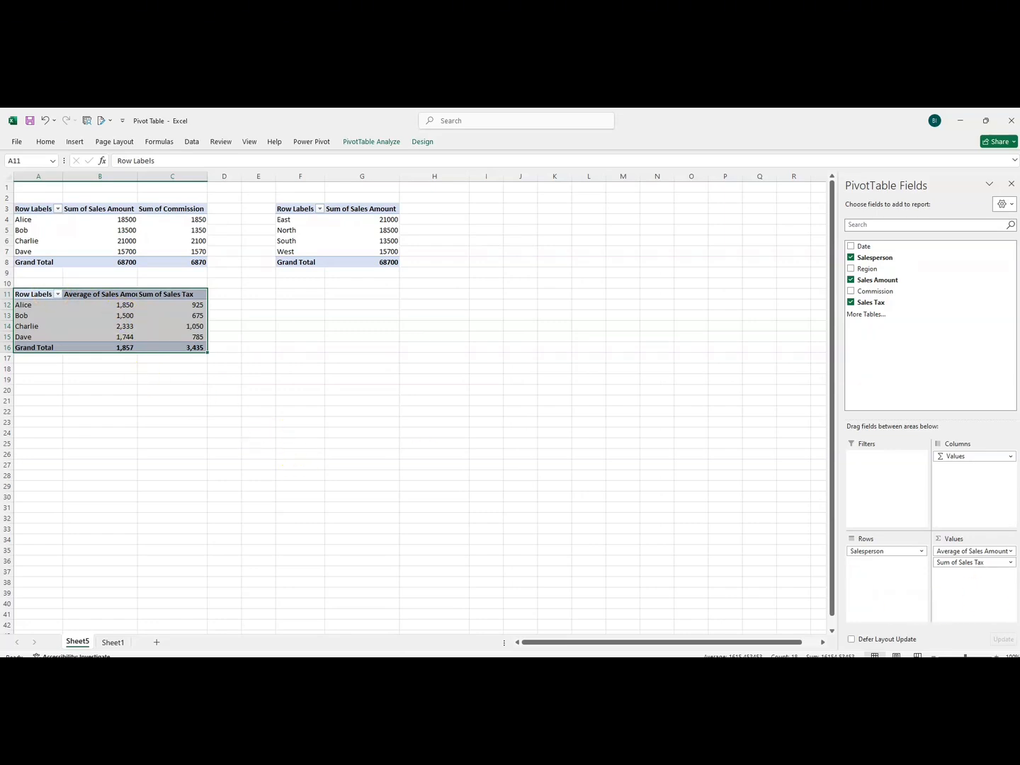
pyautogui.click(1013, 553)
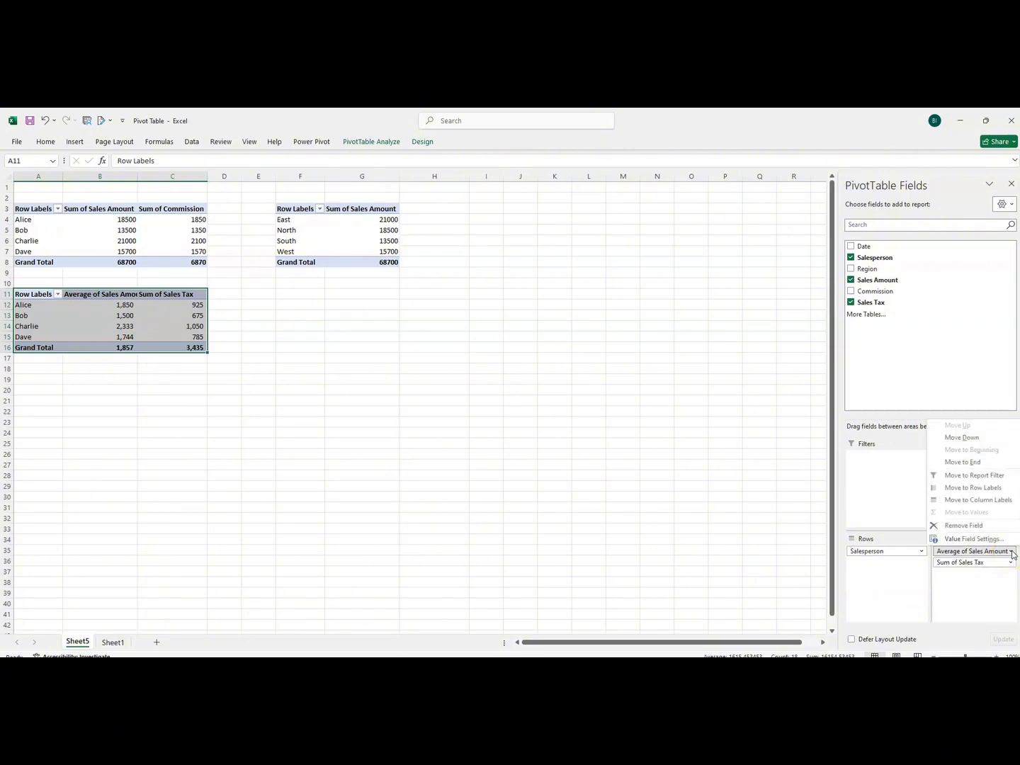
pyautogui.click(985, 537)
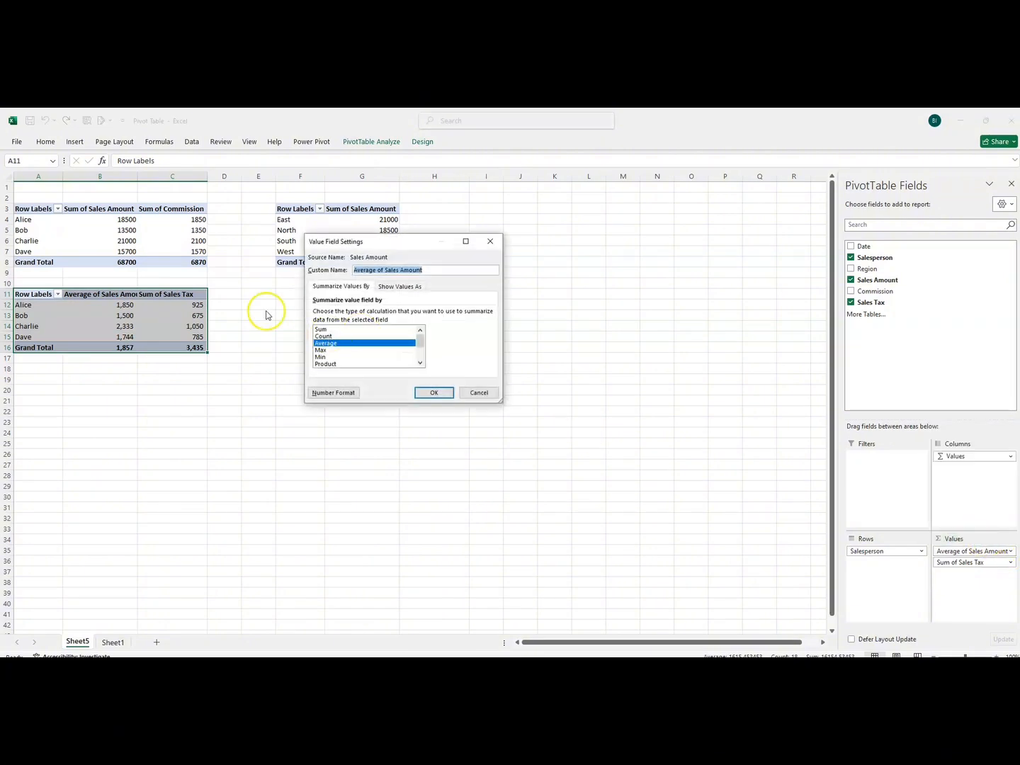
pyautogui.click(322, 329)
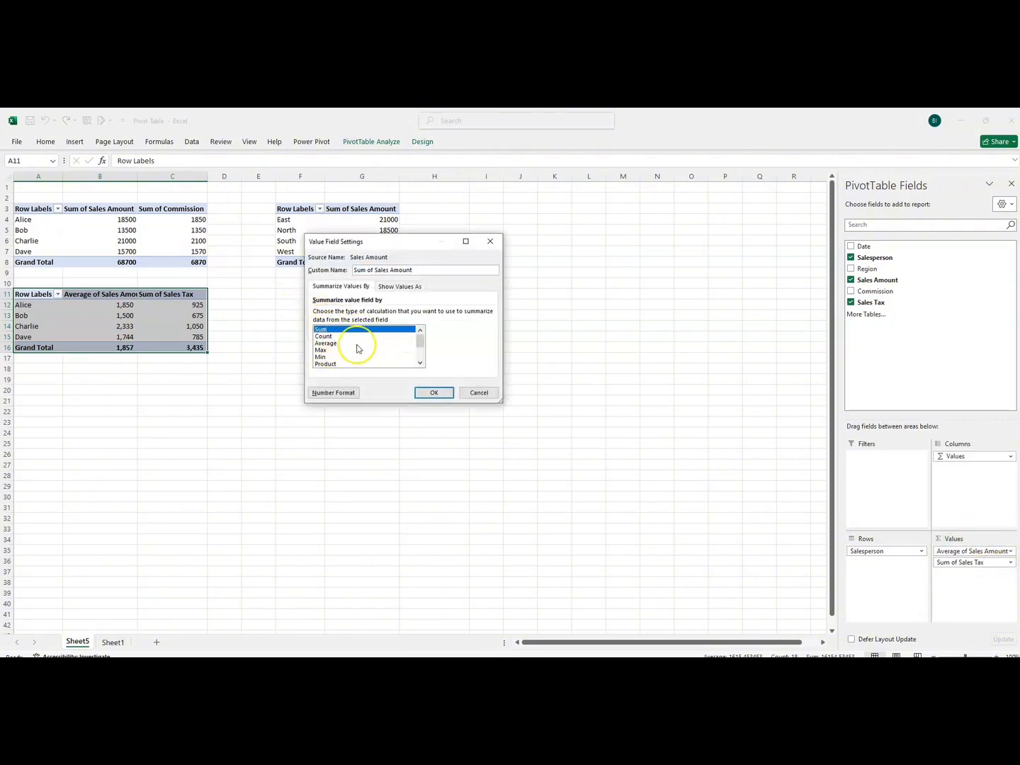
pyautogui.click(436, 396)
pyautogui.click(321, 366)
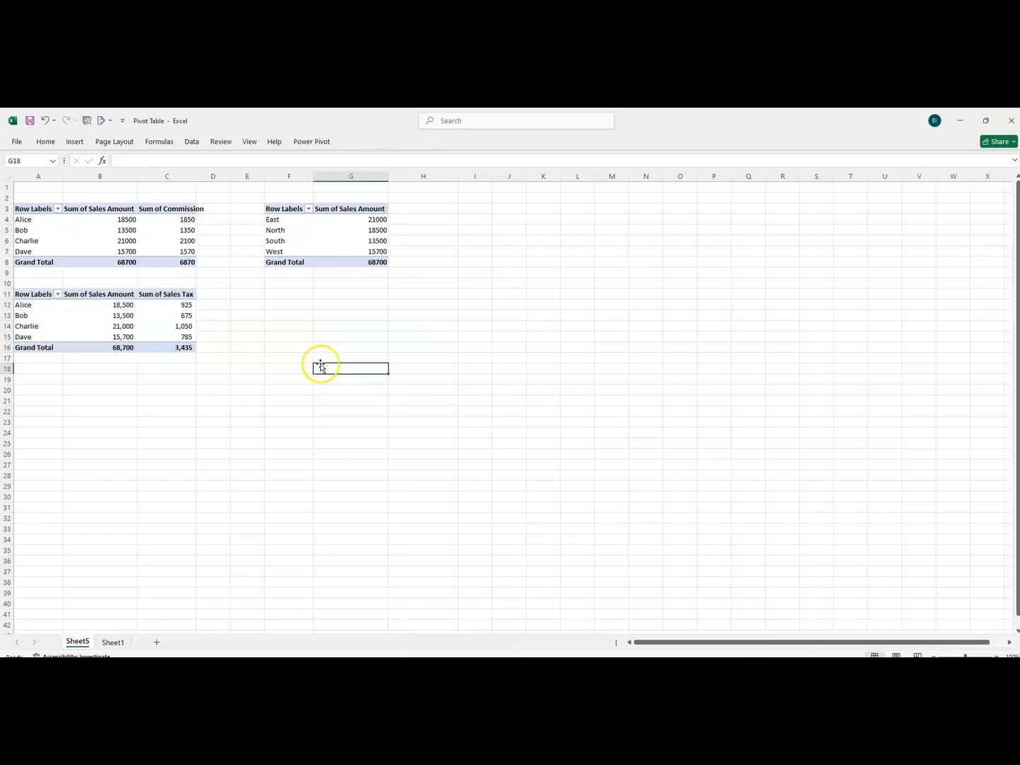
# Start a calculated item for the Region field of the PivotTable at F3 and name it Sales Amount difference.
pyautogui.click(271, 226)
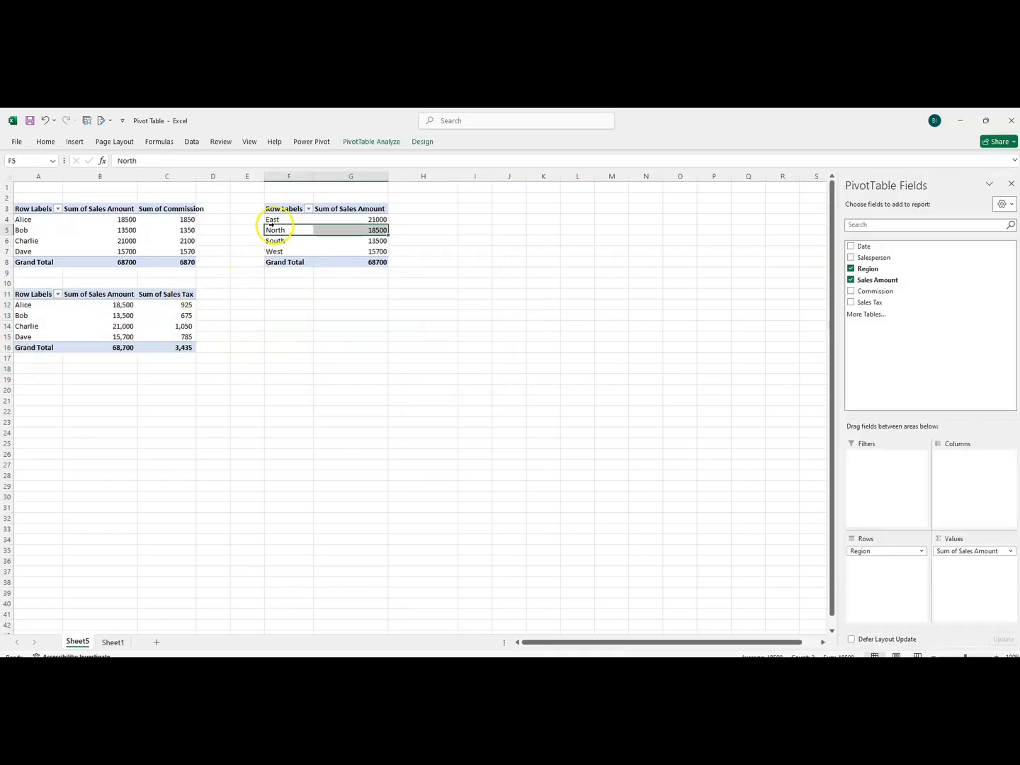
pyautogui.click(392, 146)
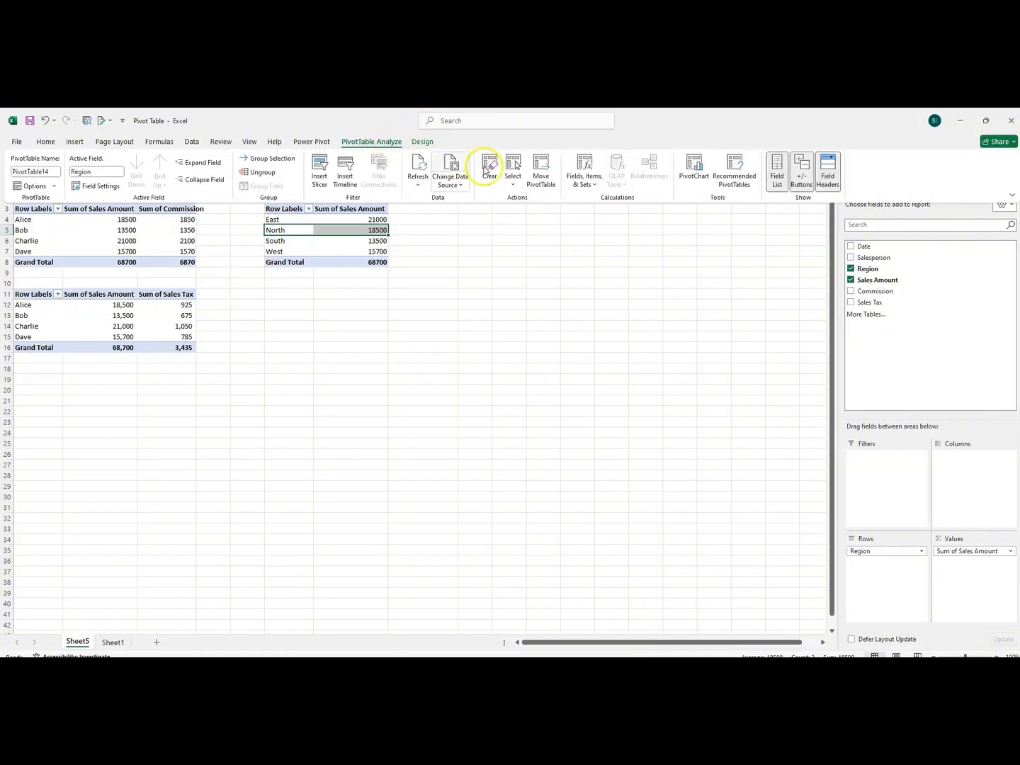
pyautogui.click(588, 186)
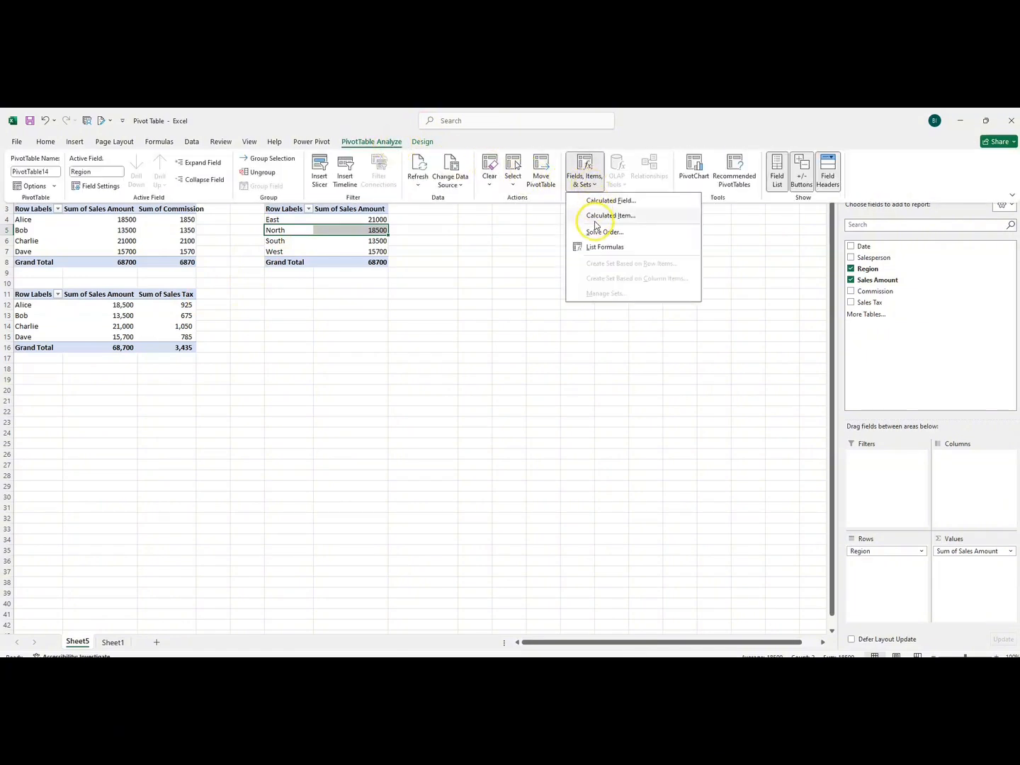
pyautogui.click(606, 216)
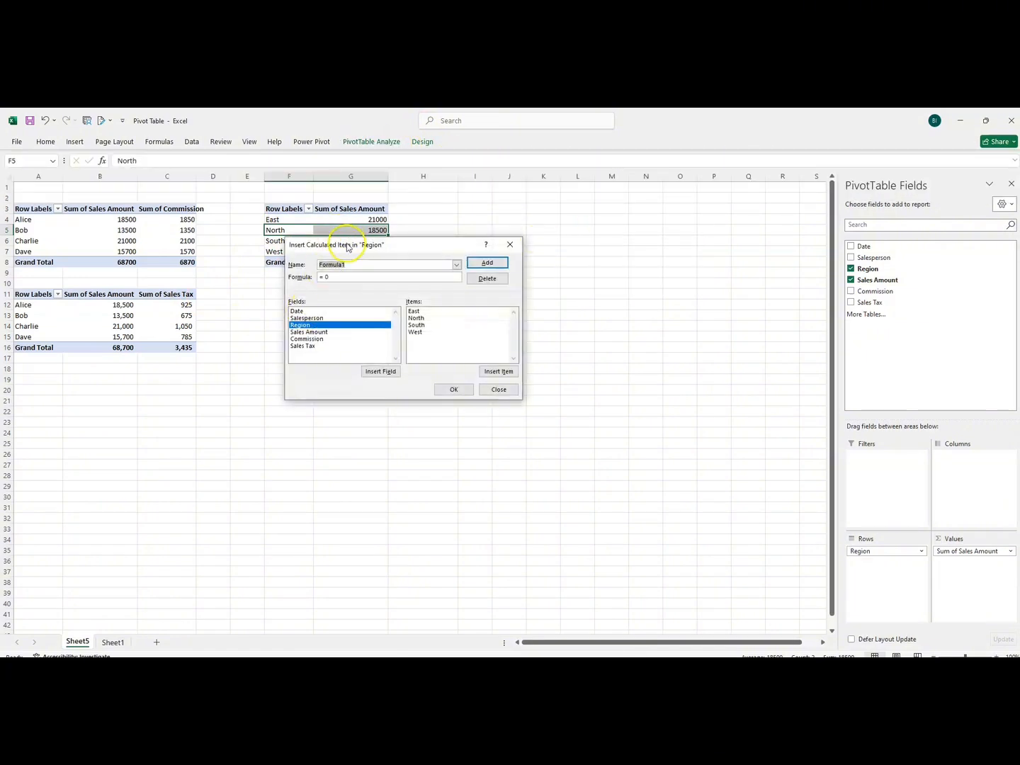
pyautogui.moveTo(348, 247); pyautogui.dragTo(328, 270)
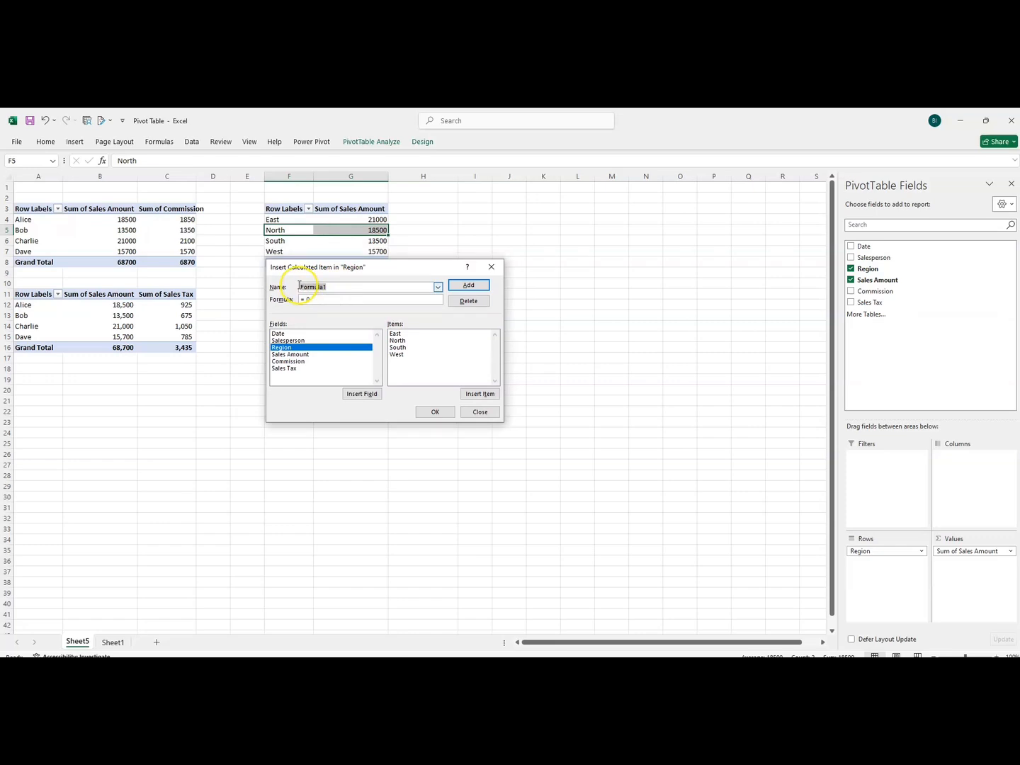
pyautogui.press('BackSpace')
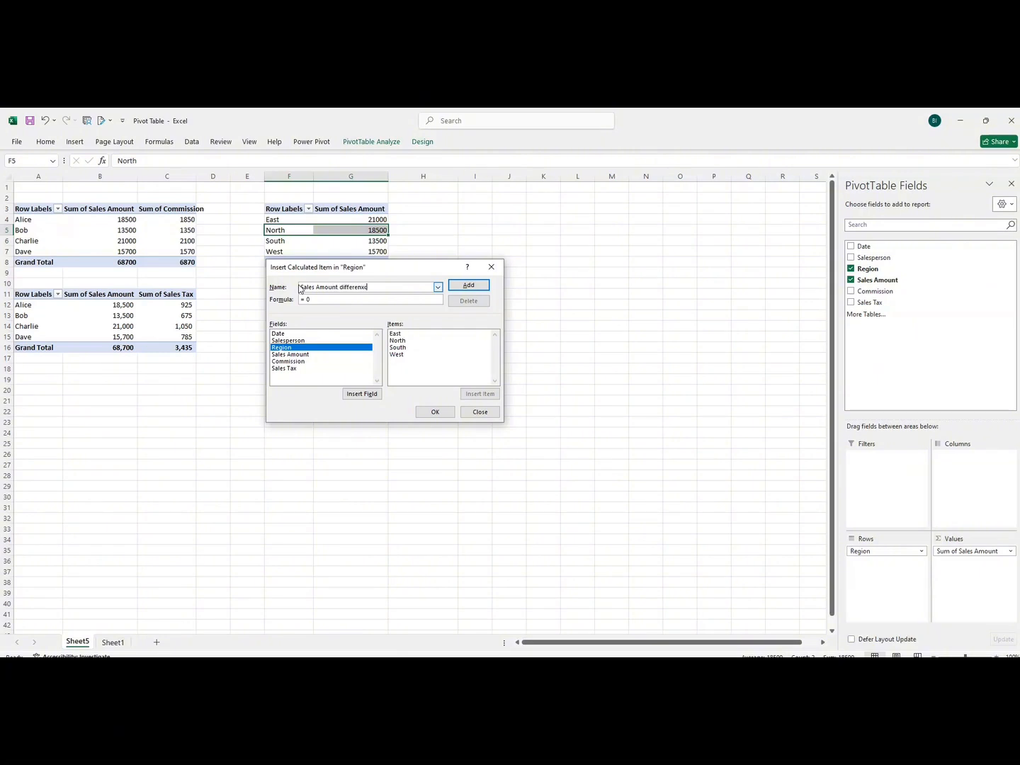
# Define the Sales Amount difference item with the formula = North- South and add it to the Region PivotTable.
pyautogui.click(316, 302)
pyautogui.doubleClick(397, 341)
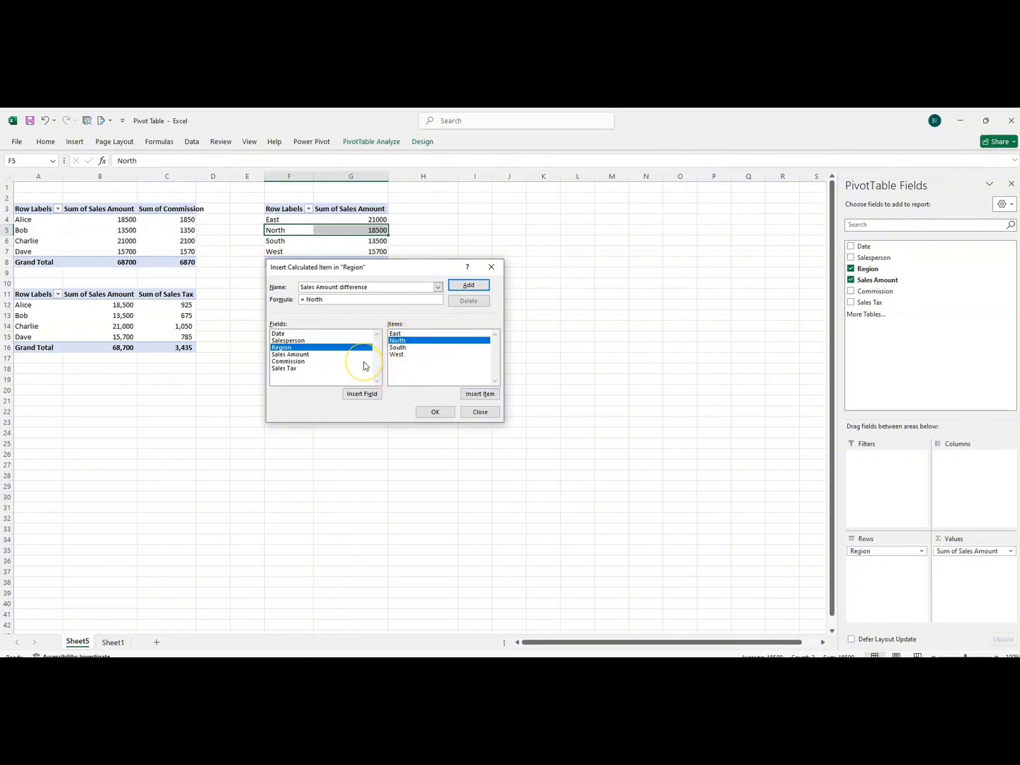
pyautogui.write('-')
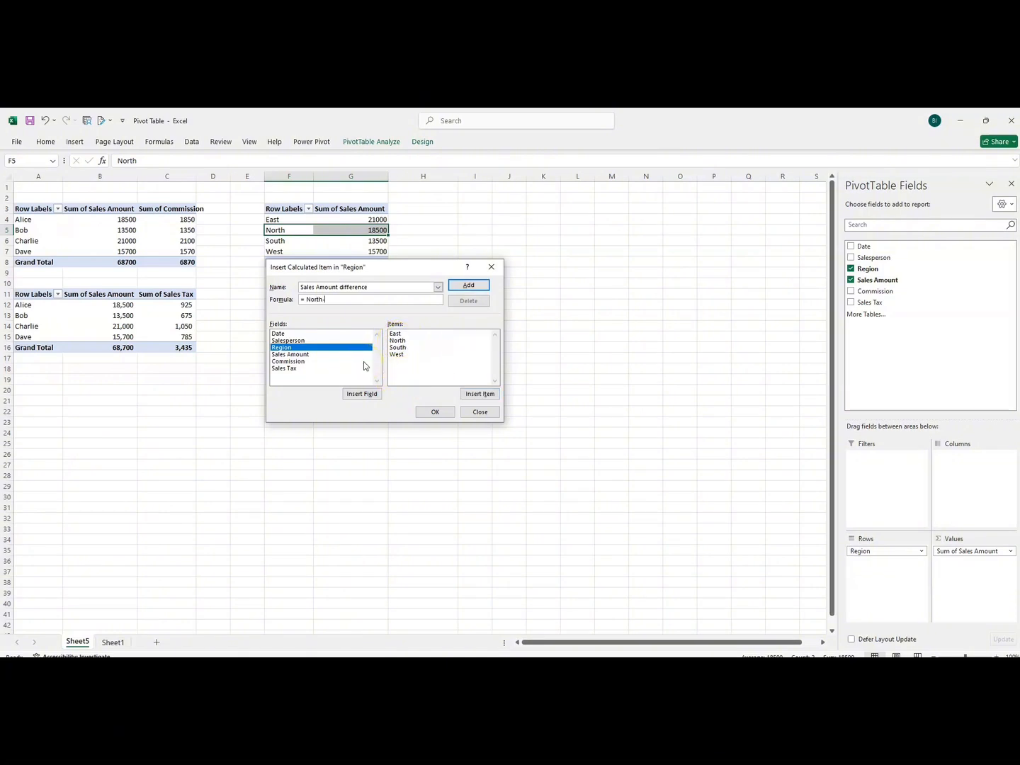
pyautogui.click(401, 348)
pyautogui.click(479, 394)
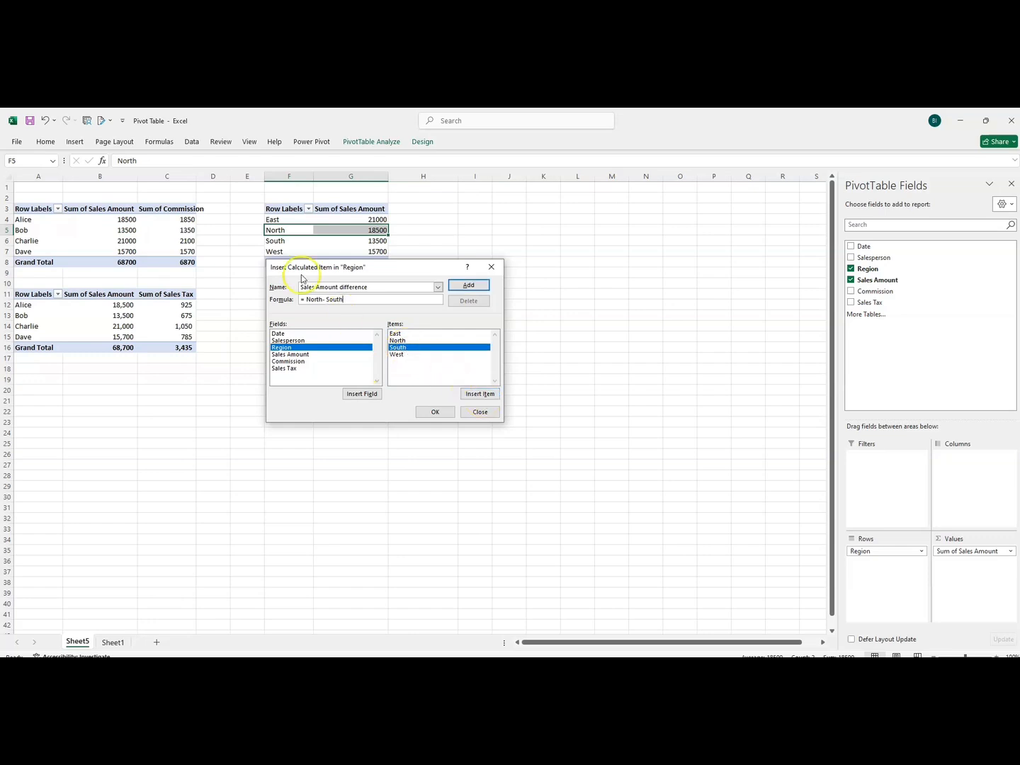
pyautogui.click(467, 287)
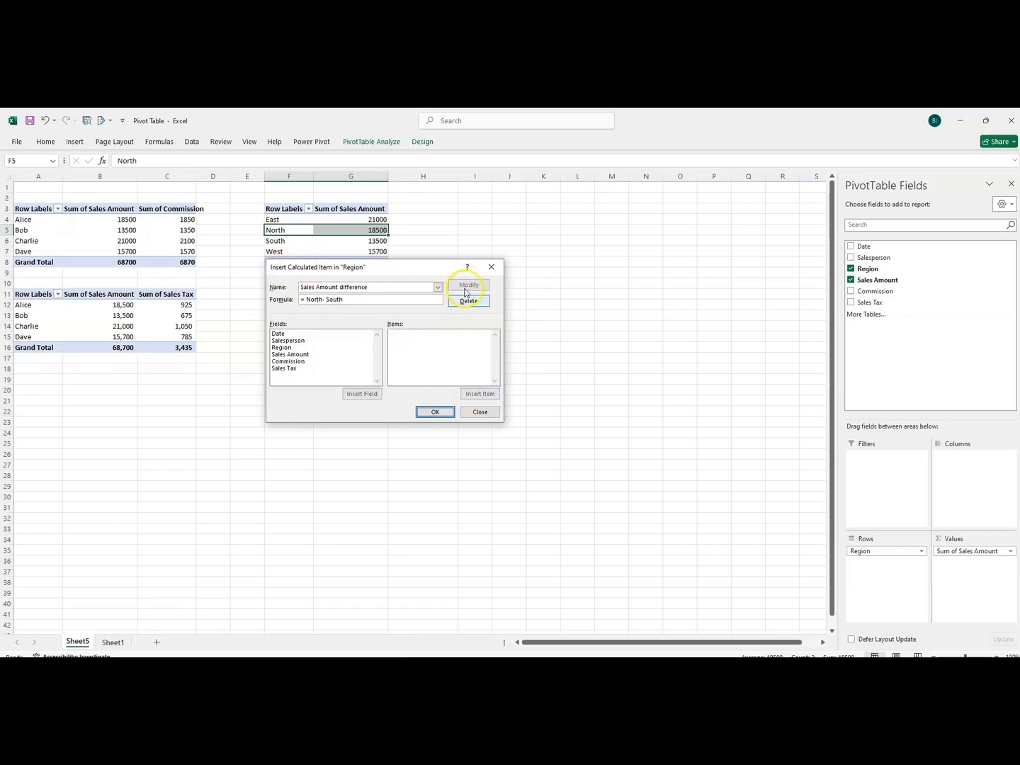
pyautogui.click(435, 412)
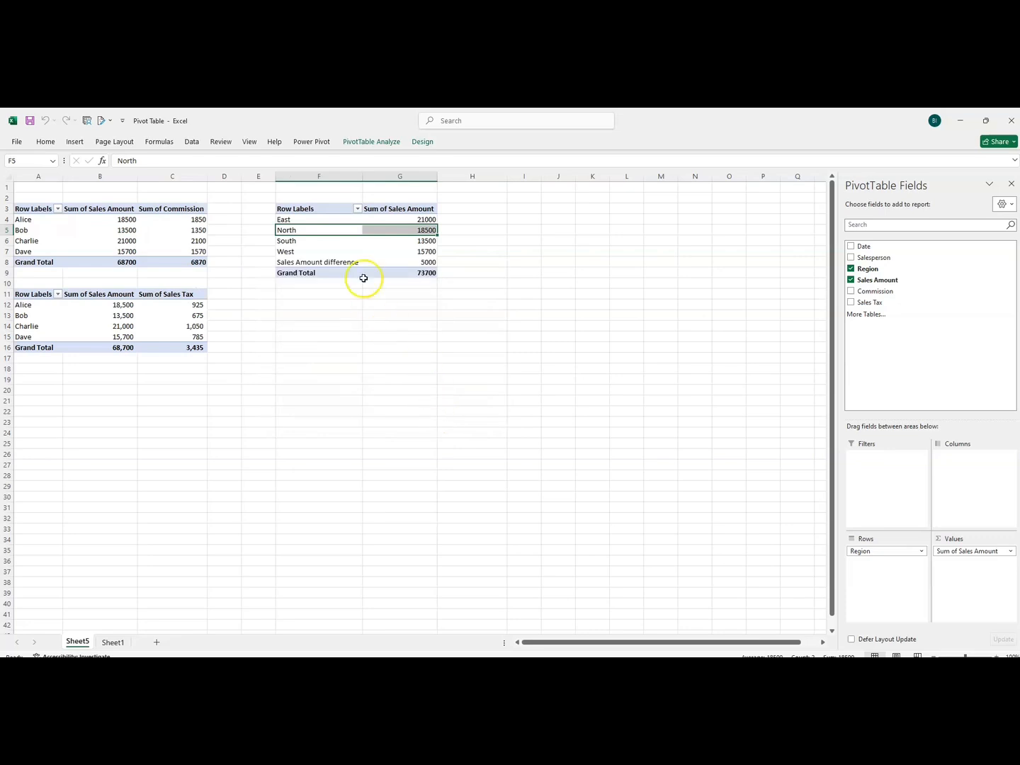
# Compare the Sales Amount difference row with the North and South sales amounts and check its formula.
pyautogui.click(289, 262)
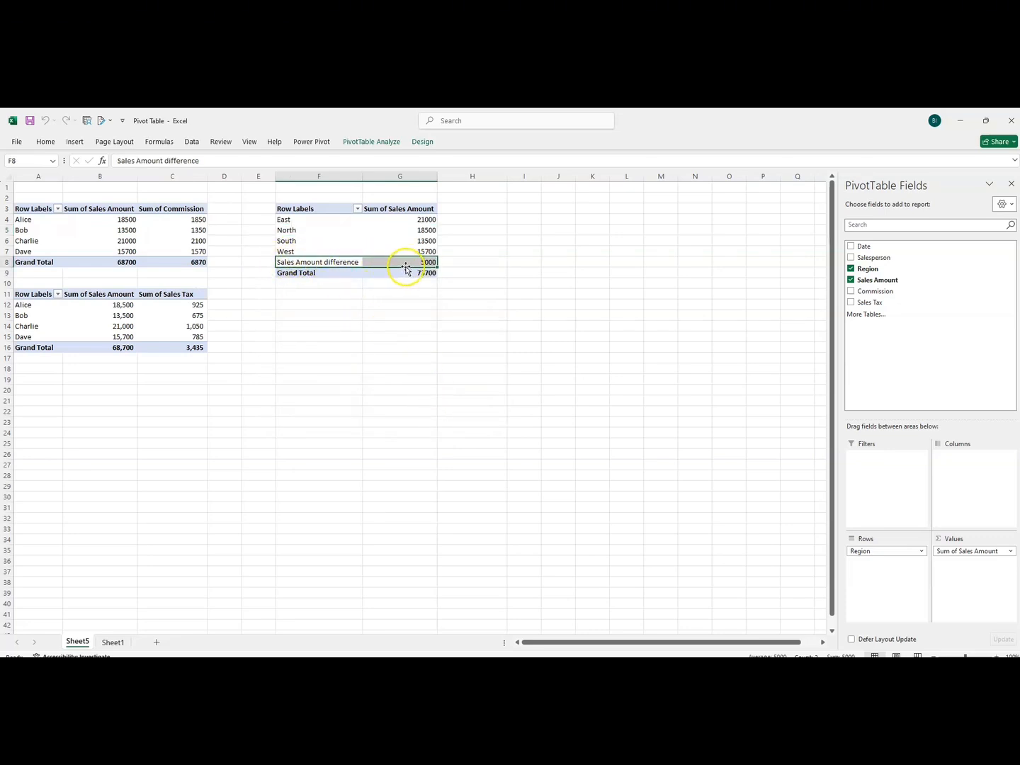
pyautogui.click(287, 231)
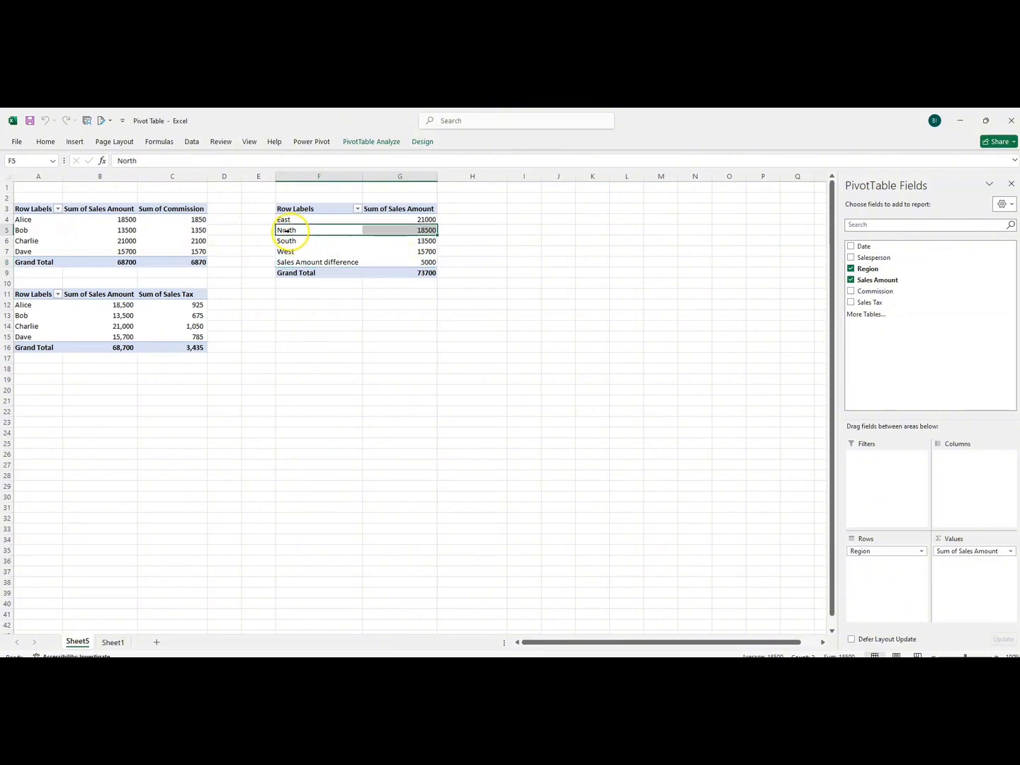
pyautogui.click(286, 241)
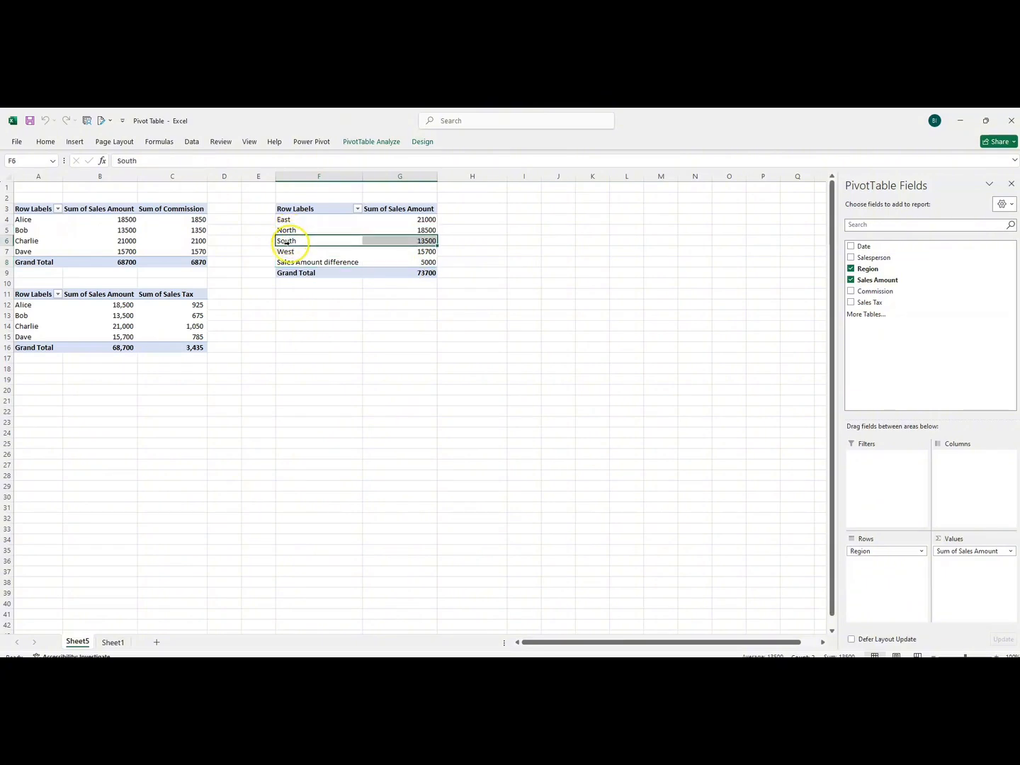
pyautogui.click(359, 231)
pyautogui.click(387, 241)
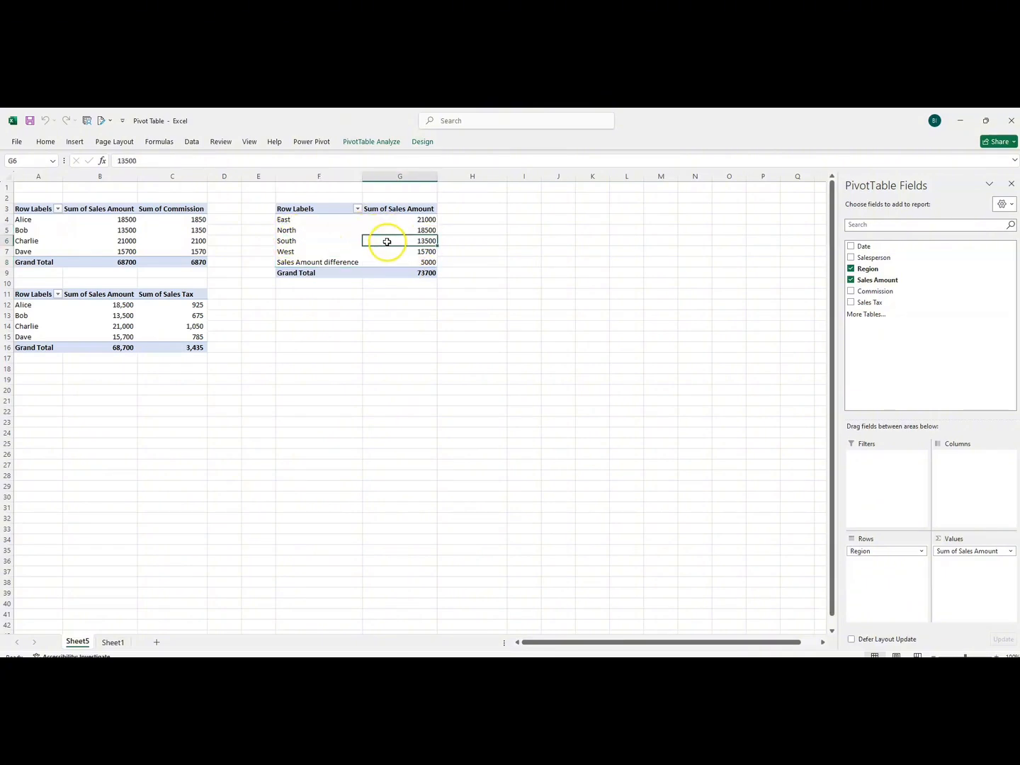
pyautogui.click(409, 270)
pyautogui.click(401, 262)
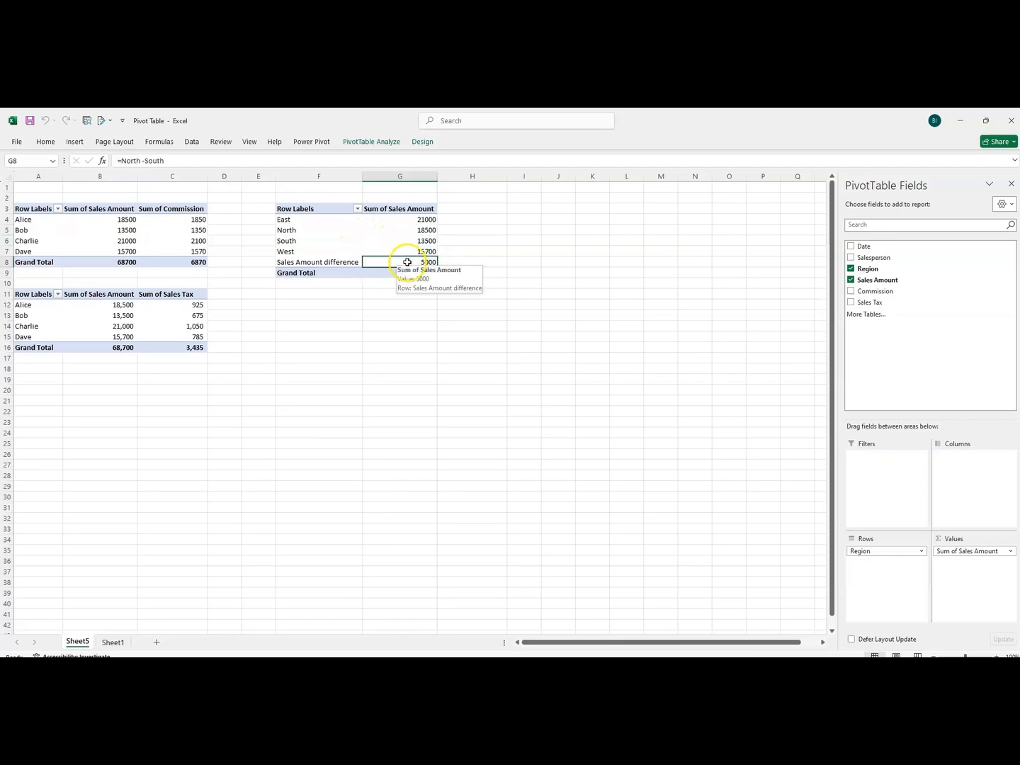
# Reopen the calculated item settings of the Region field and load the existing Sales Amount difference item.
pyautogui.click(340, 262)
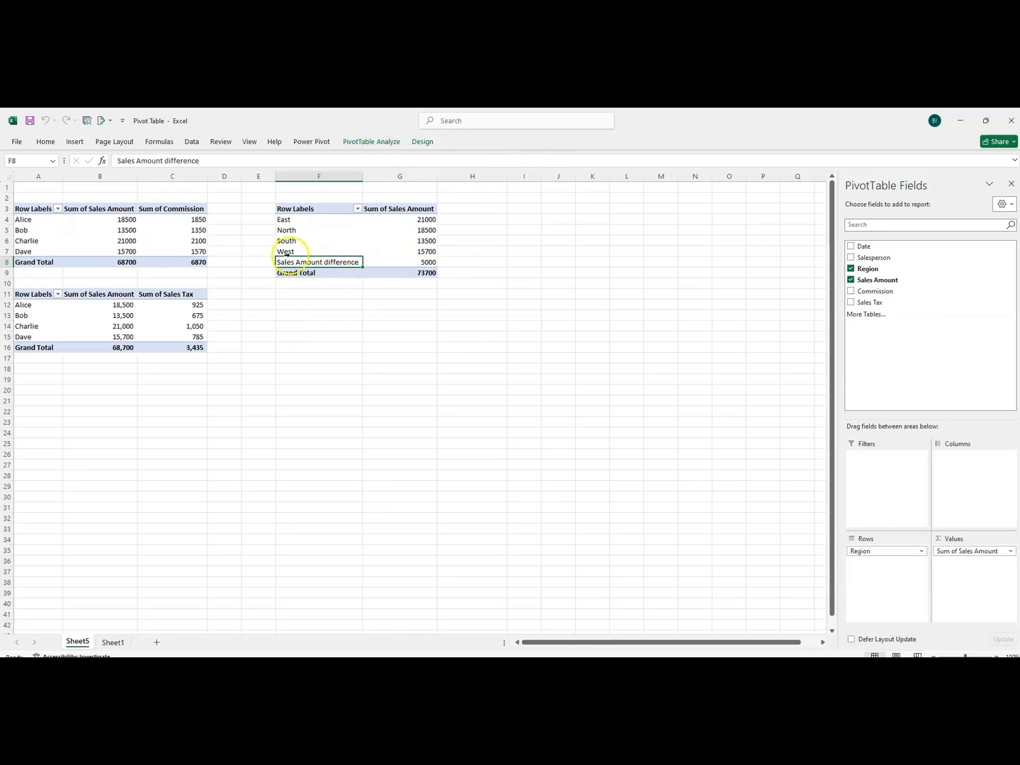
pyautogui.click(368, 141)
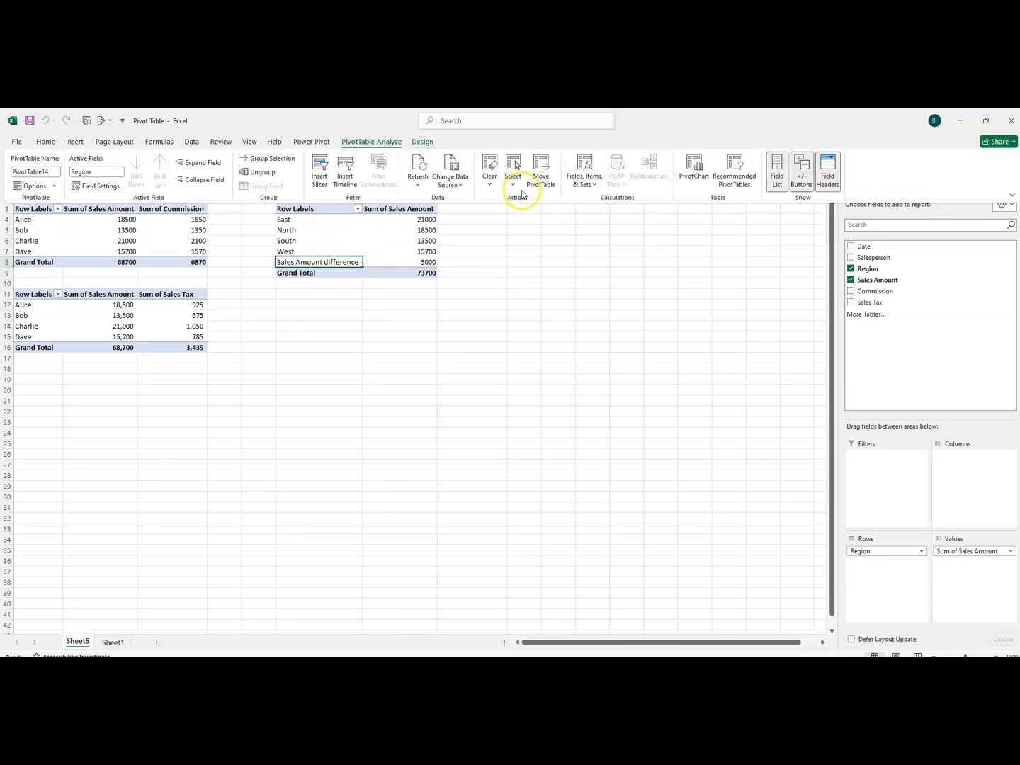
pyautogui.click(581, 181)
pyautogui.click(599, 215)
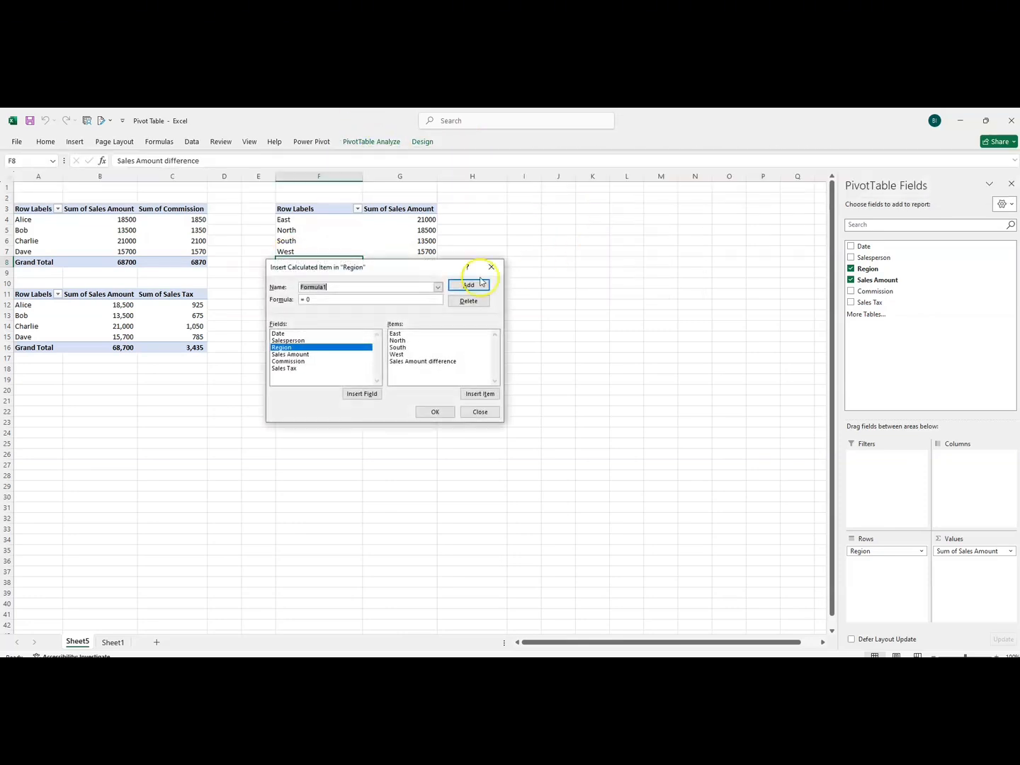
pyautogui.click(438, 288)
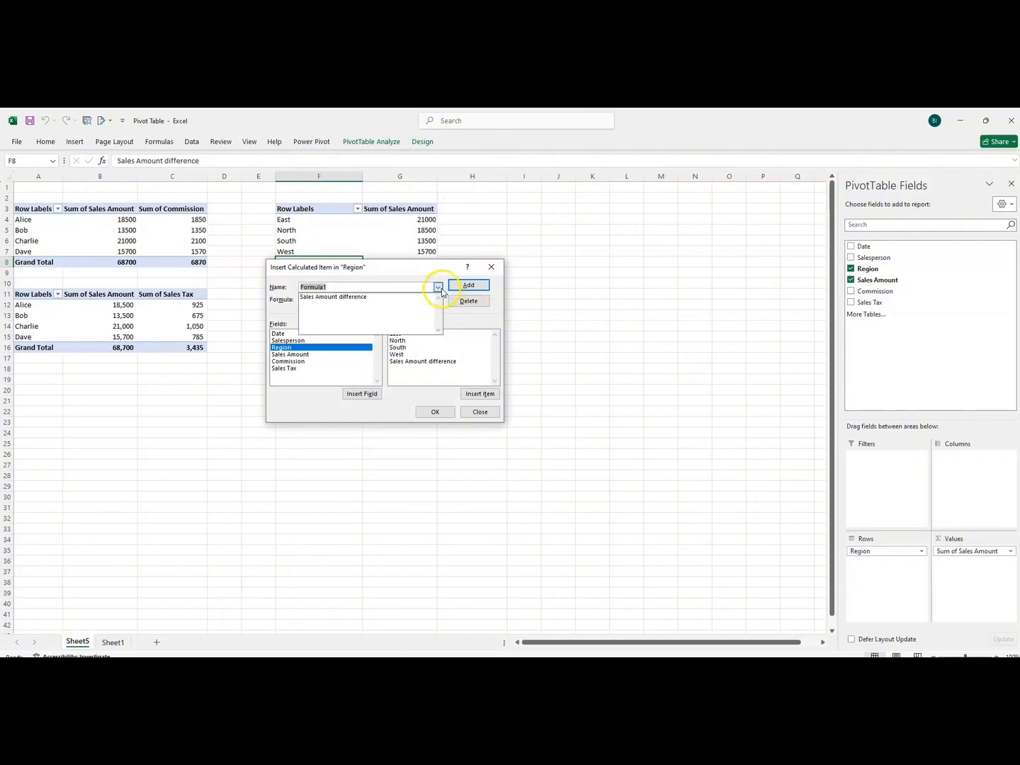
pyautogui.click(355, 297)
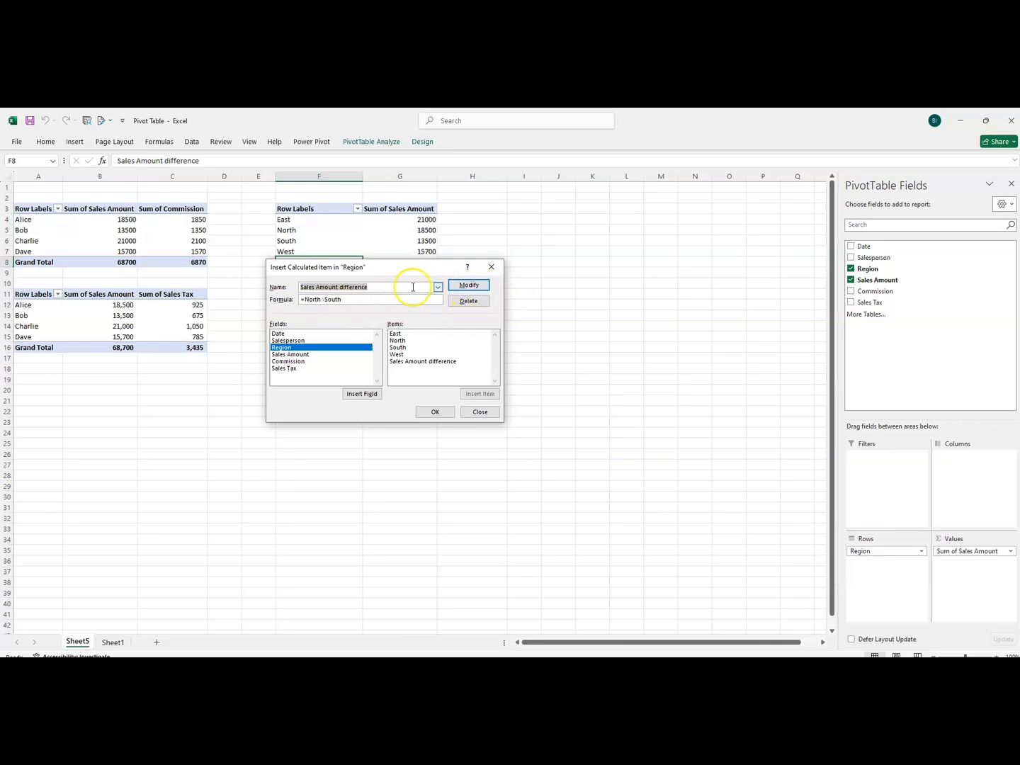
# Try to rename the loaded calculated item as Sales Amount difference in North and south.
pyautogui.click(384, 287)
pyautogui.write('i')
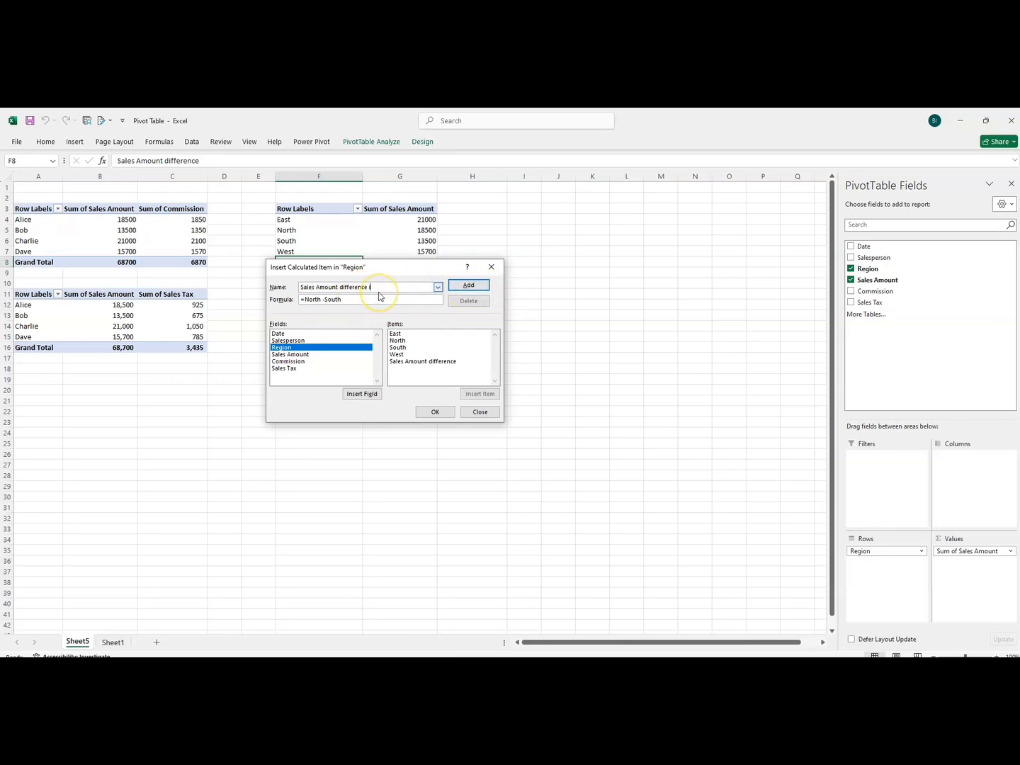
pyautogui.write('n North and south')
pyautogui.click(438, 288)
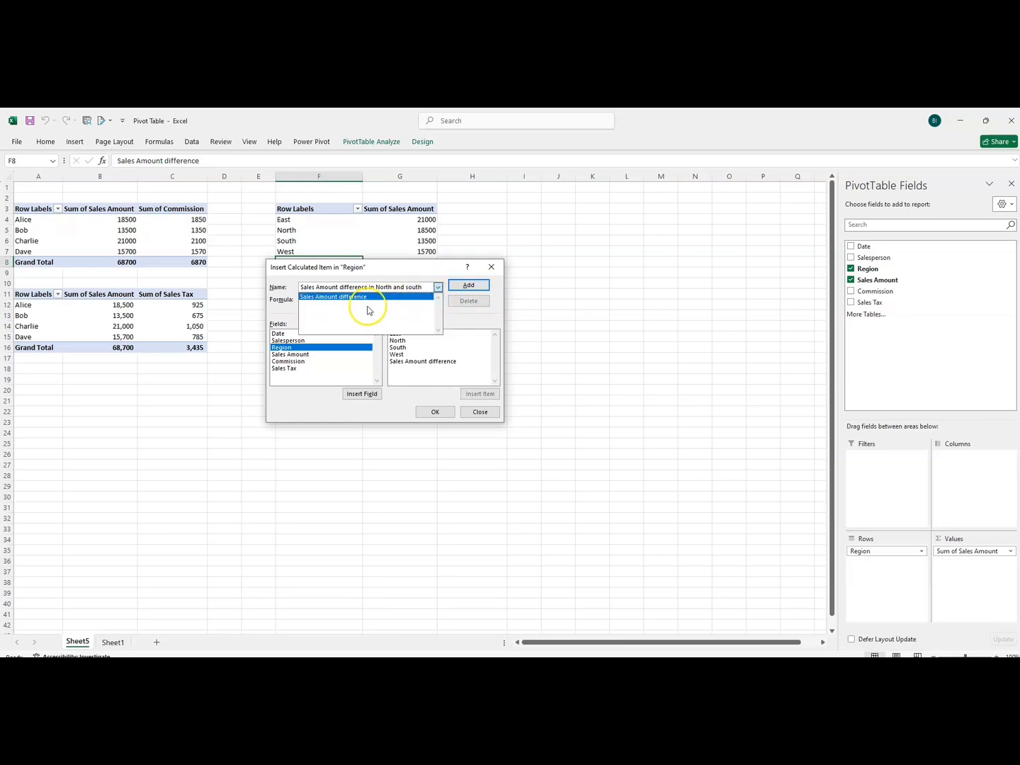
# Reload the Sales Amount difference item, change its name to Sales Amount difference in north and south, and add it with the formula =North -South.
pyautogui.click(370, 297)
pyautogui.click(468, 286)
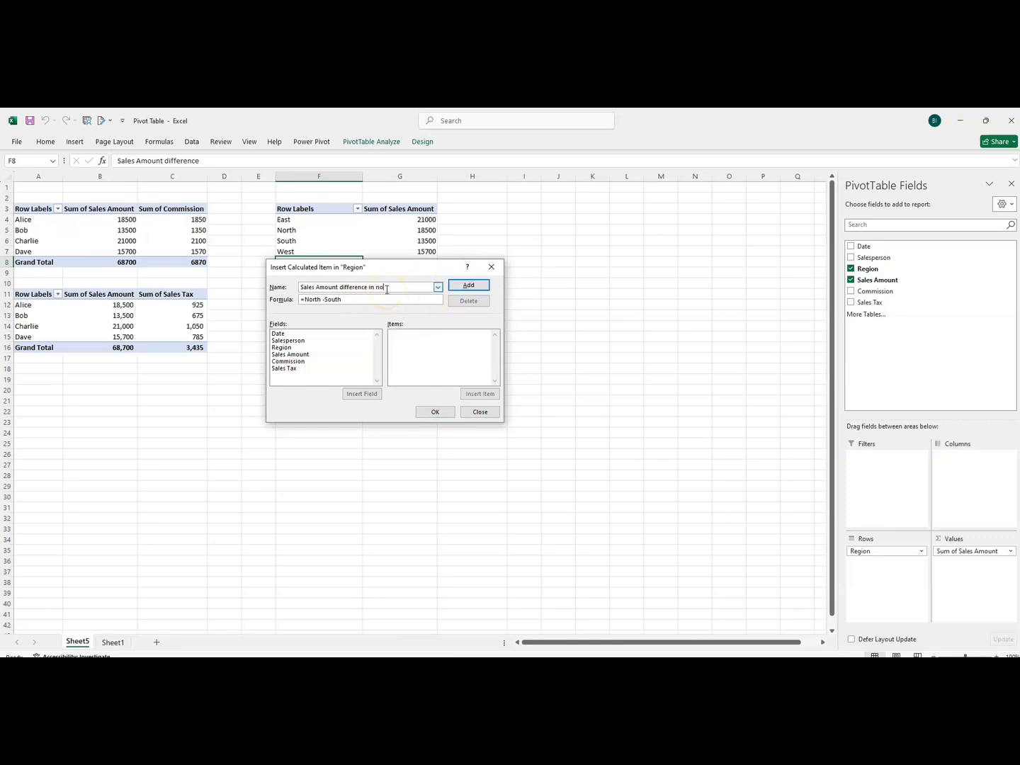
pyautogui.write('in north and south')
pyautogui.click(465, 285)
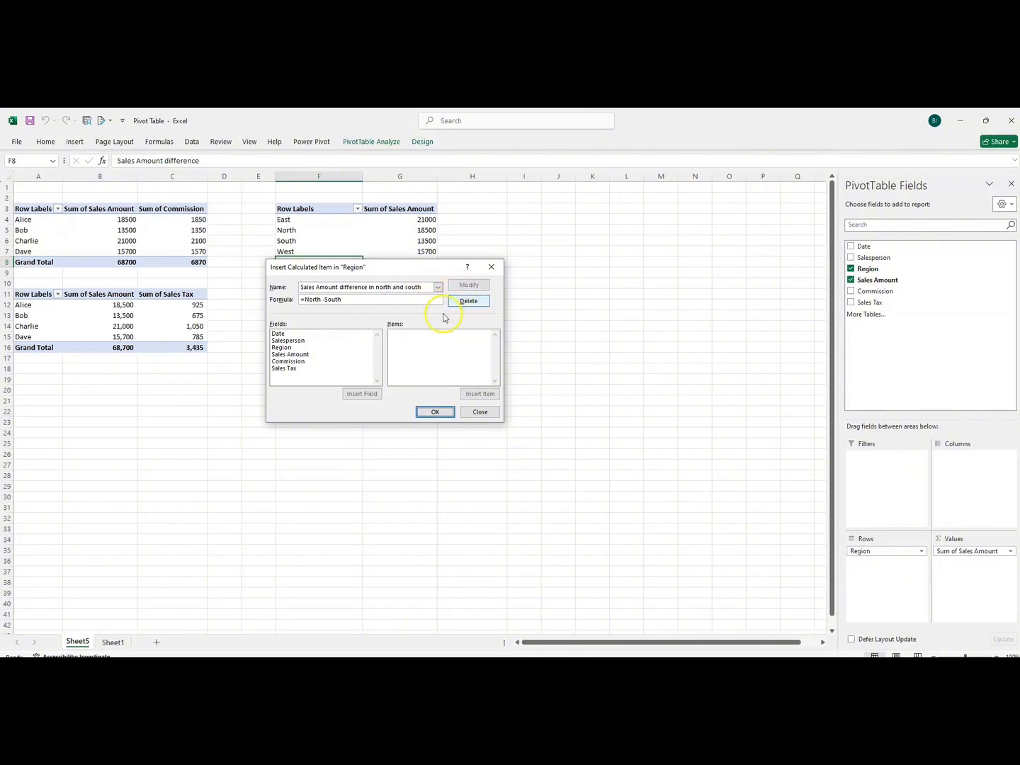
pyautogui.click(438, 410)
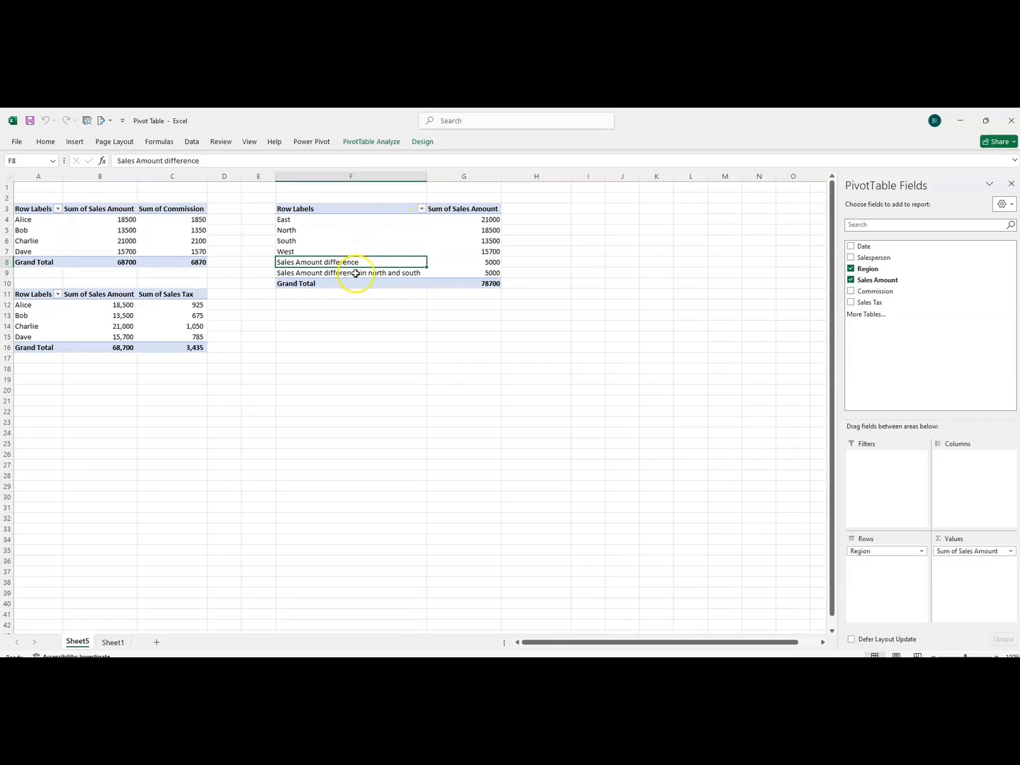
# Delete the Sales Amount difference calculated item from the Region field, keeping Sales Amount difference in north and south with its =North-South formula.
pyautogui.click(361, 142)
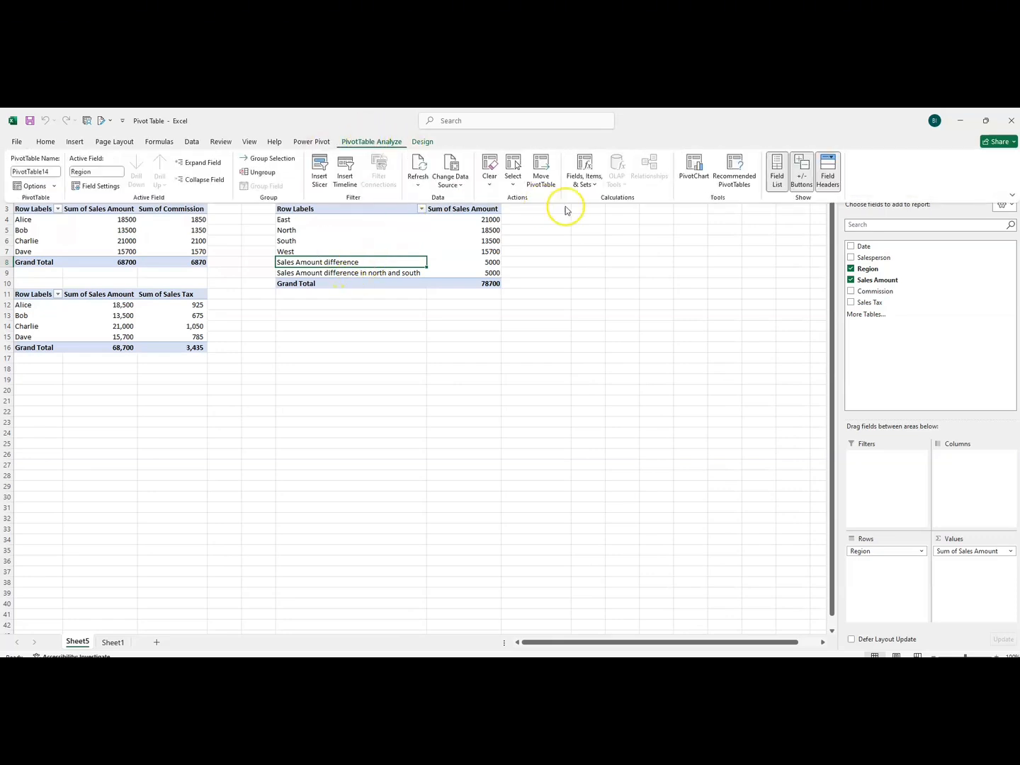
pyautogui.click(585, 182)
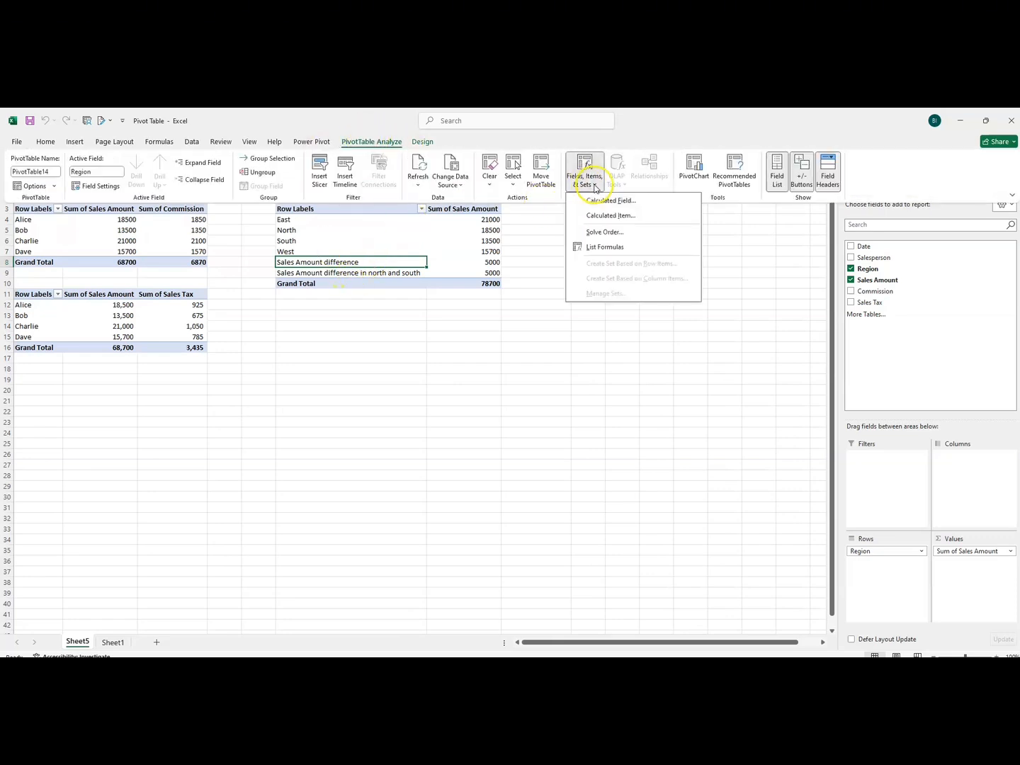
pyautogui.click(608, 216)
pyautogui.click(425, 287)
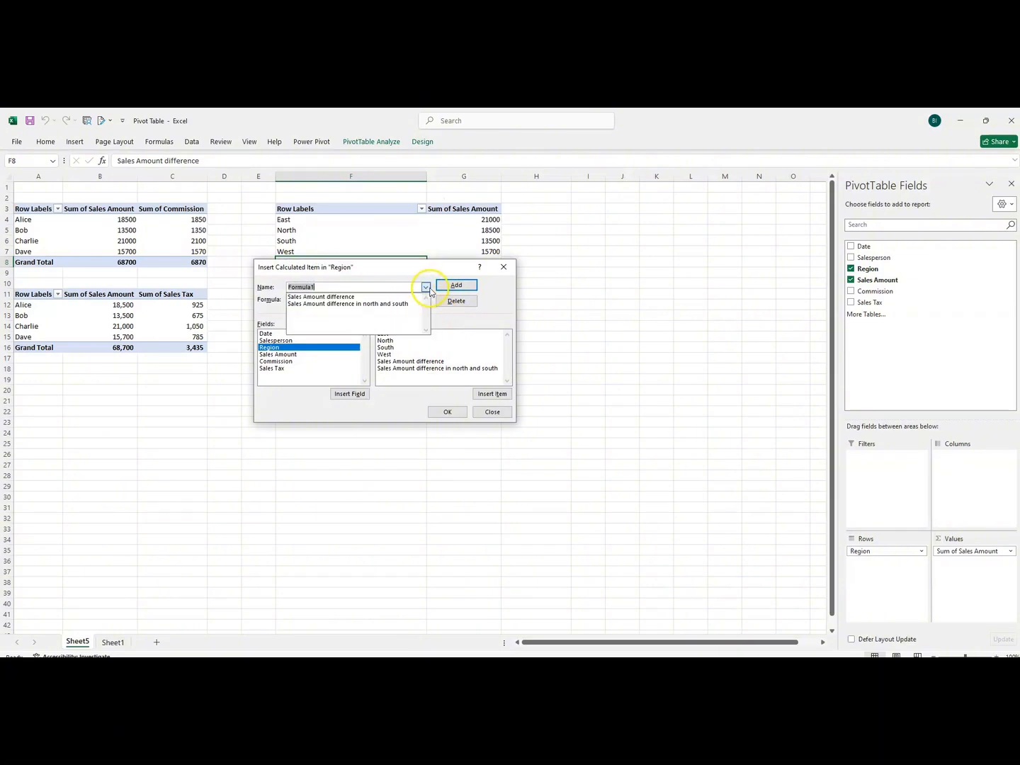
pyautogui.click(408, 297)
pyautogui.click(456, 301)
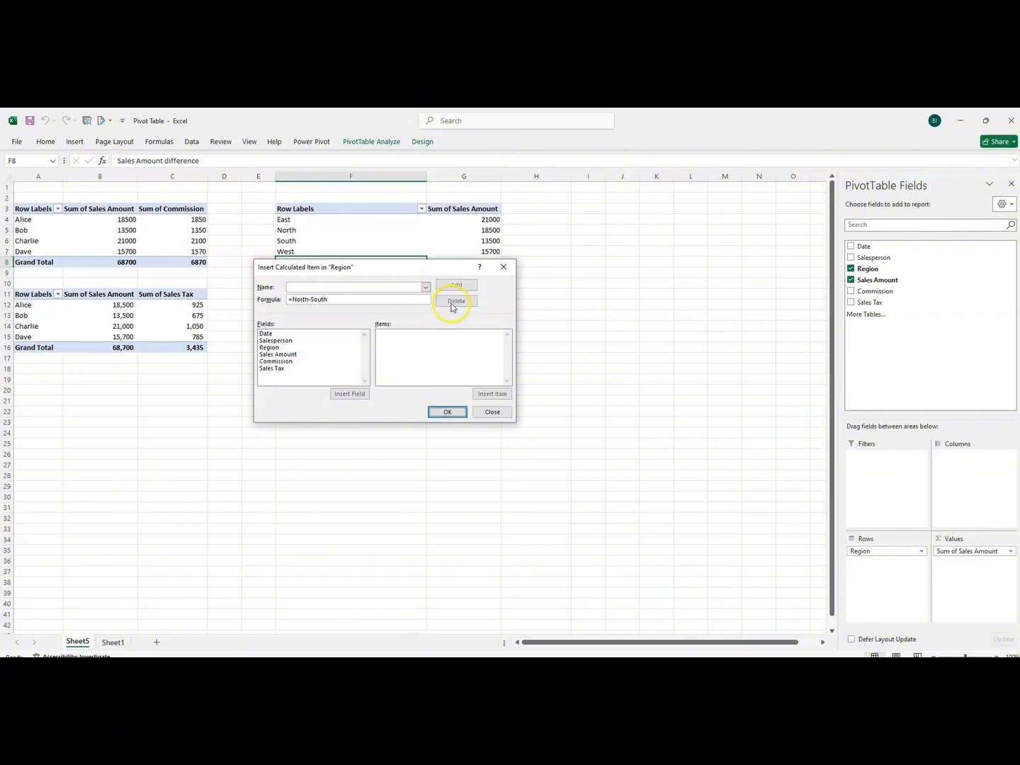
pyautogui.click(425, 287)
pyautogui.click(347, 307)
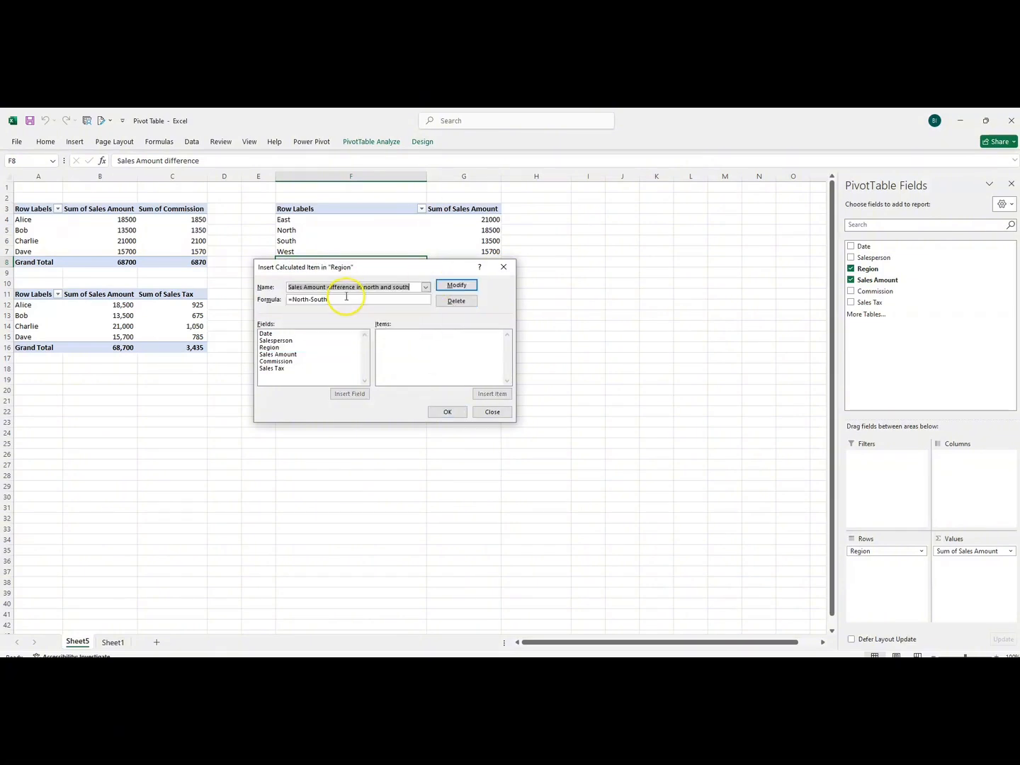
pyautogui.click(446, 414)
pyautogui.click(333, 315)
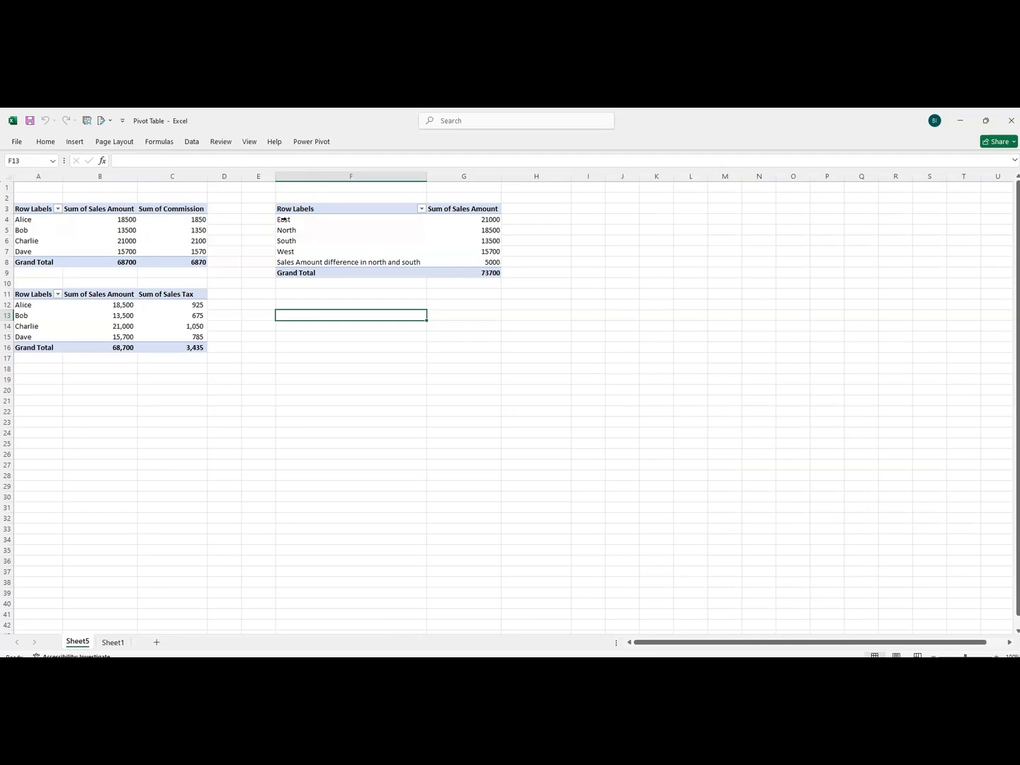
# Start a new calculated item for the Region field of the region PivotTable and name it North Central.
pyautogui.click(294, 221)
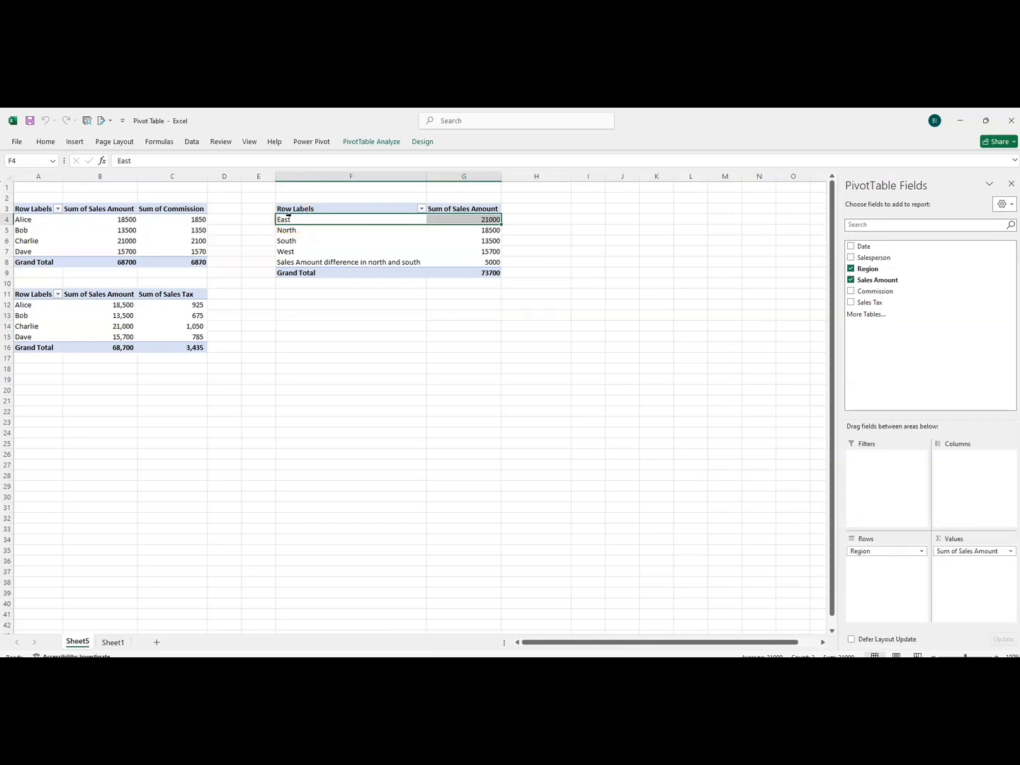
pyautogui.click(371, 141)
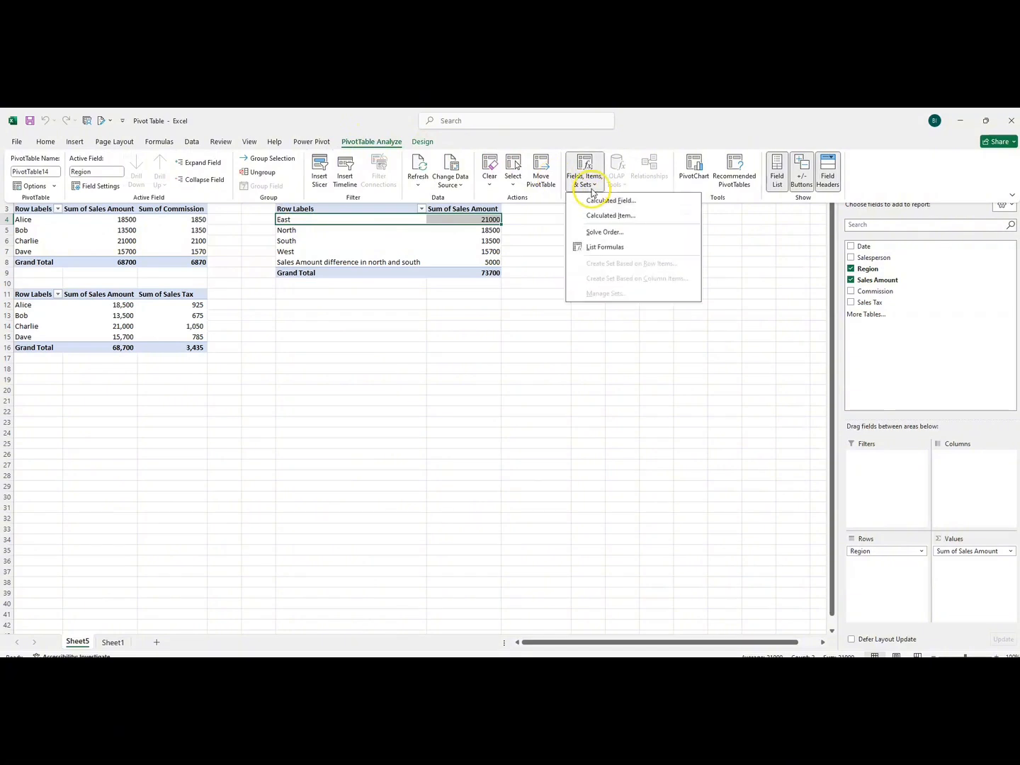
pyautogui.click(585, 182)
pyautogui.click(594, 215)
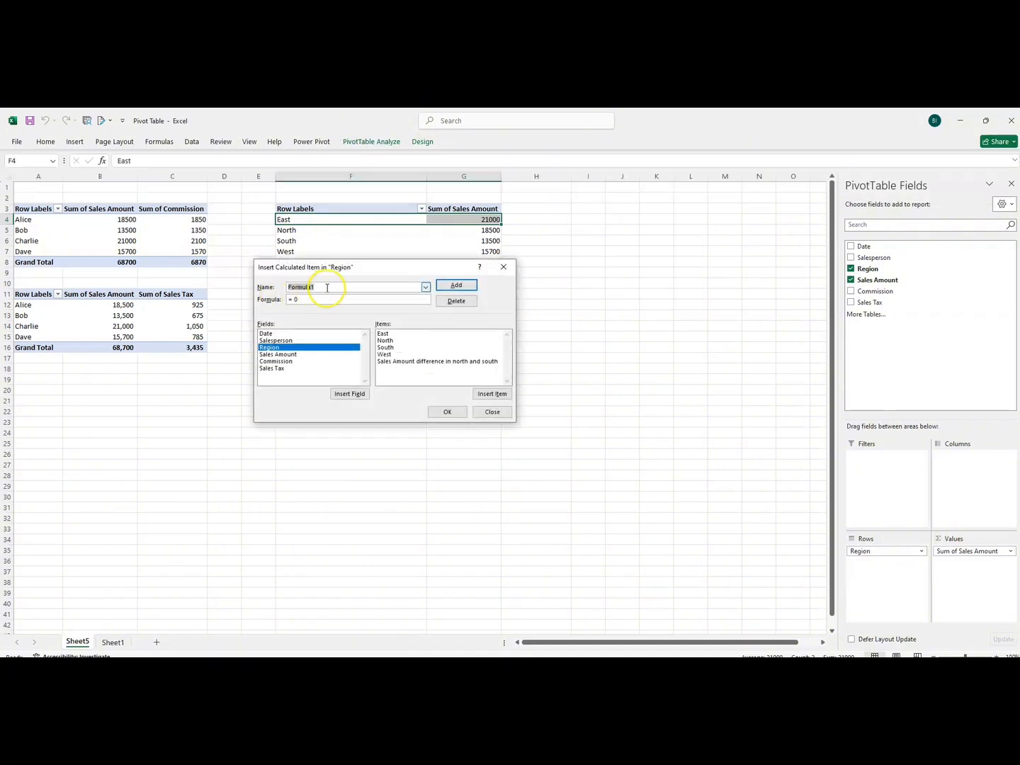
pyautogui.press('BackSpace')
pyautogui.write('N')
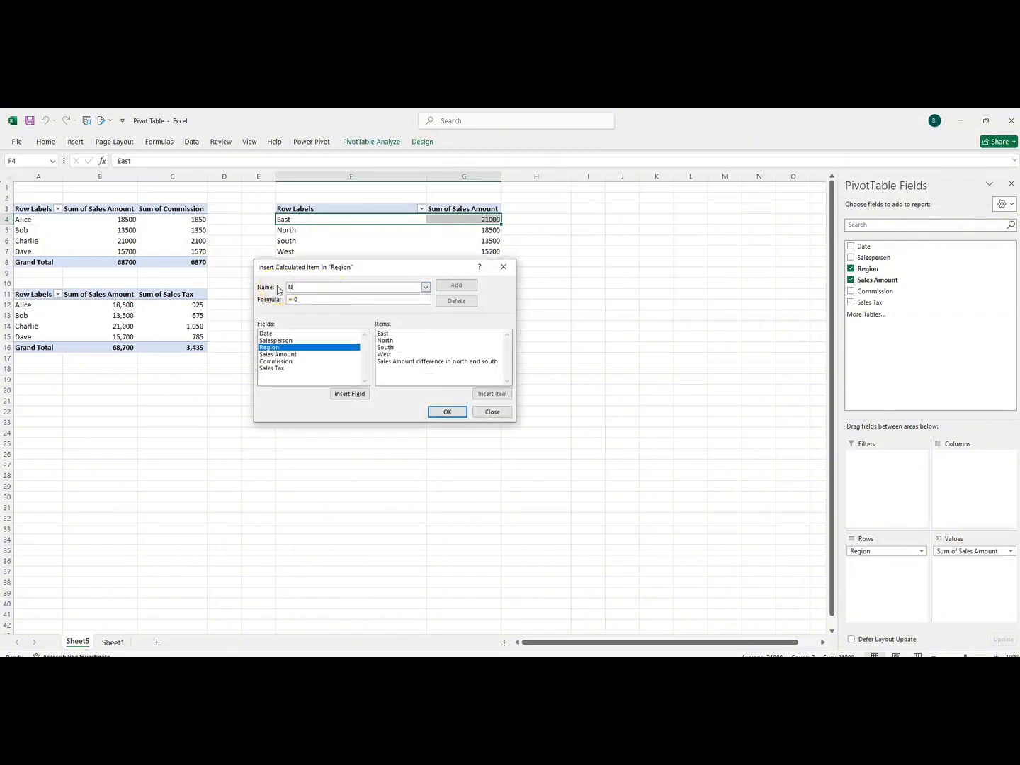
pyautogui.write('orth Central')
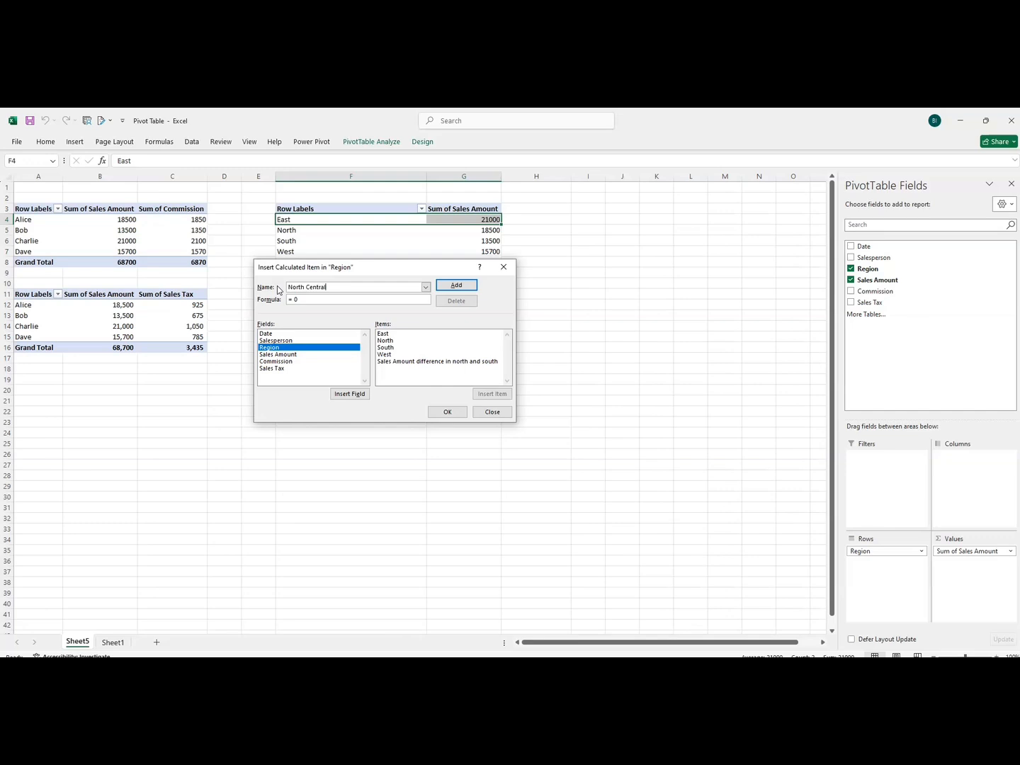
# Enter = 20% *( North East as the start of the North Central item's formula.
pyautogui.click(305, 299)
pyautogui.doubleClick(384, 341)
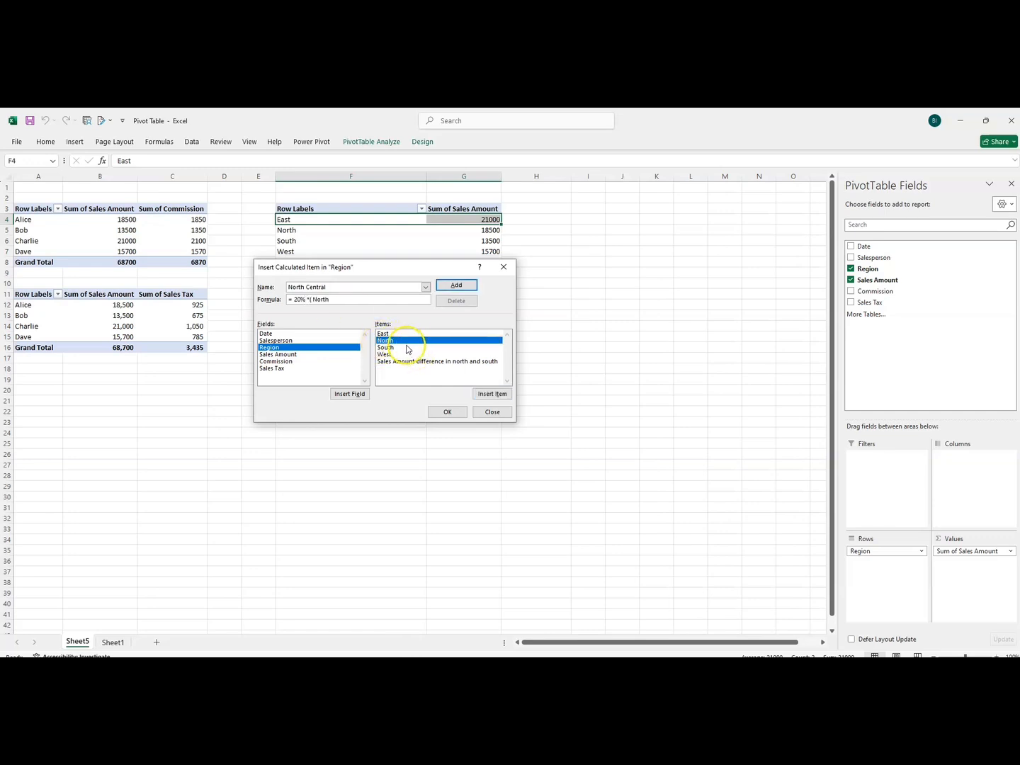
pyautogui.doubleClick(383, 333)
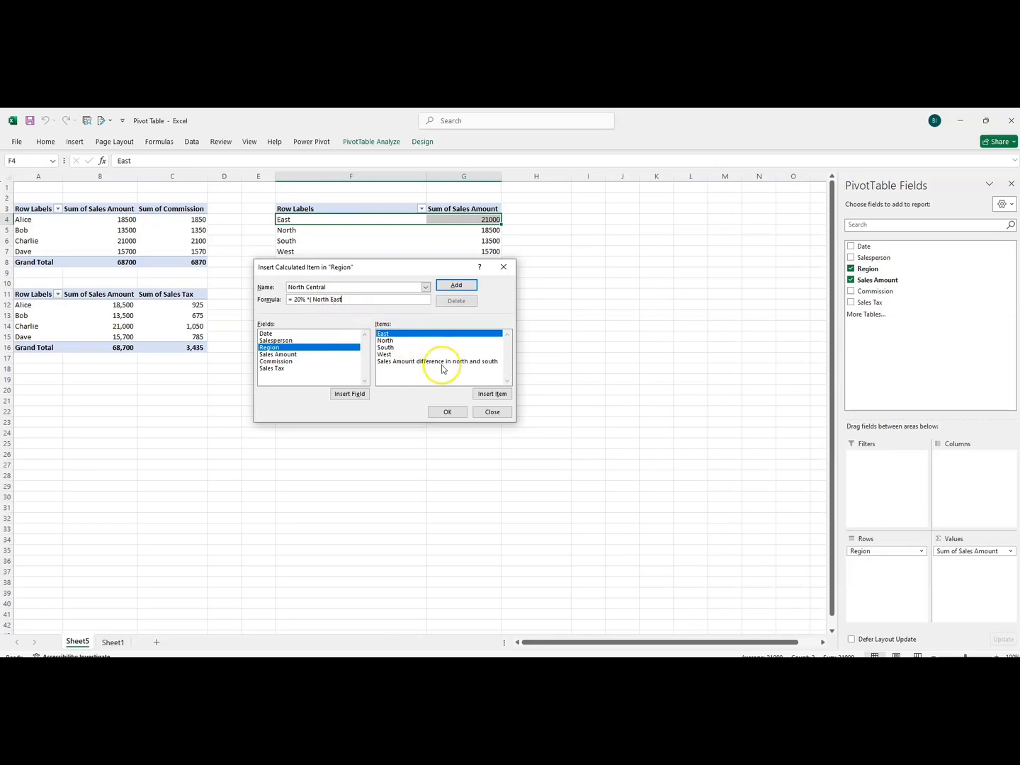
# Remove North from the formula, complete it as = 20% *( East+ West), and add the North Central item to the PivotTable.
pyautogui.click(330, 299)
pyautogui.press('BackSpace')
pyautogui.press('BackSpace')
pyautogui.press('BackSpace')
pyautogui.press('BackSpace')
pyautogui.press('BackSpace')
pyautogui.press('BackSpace')
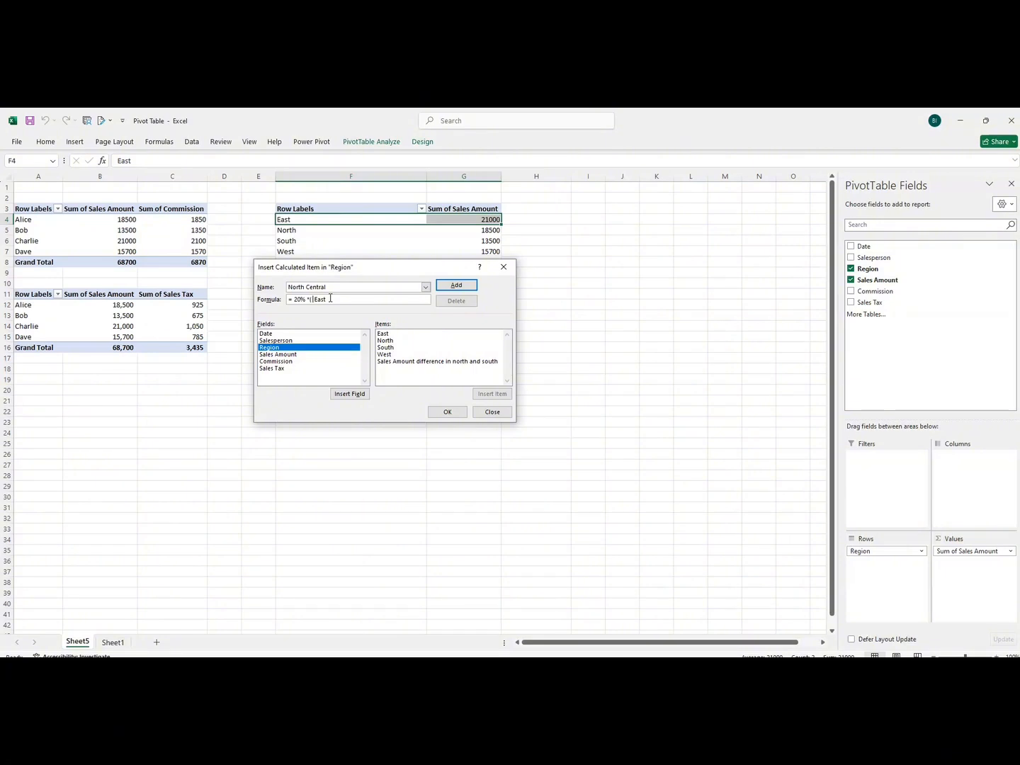
pyautogui.press('BackSpace')
pyautogui.click(347, 300)
pyautogui.doubleClick(386, 354)
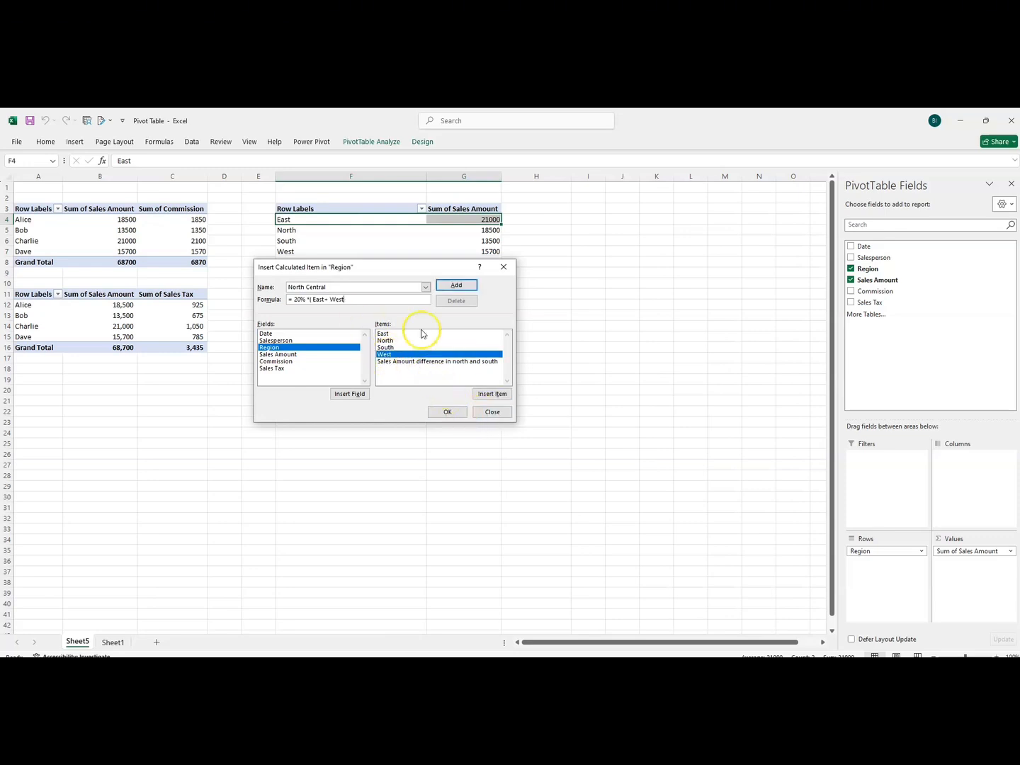
pyautogui.write(')')
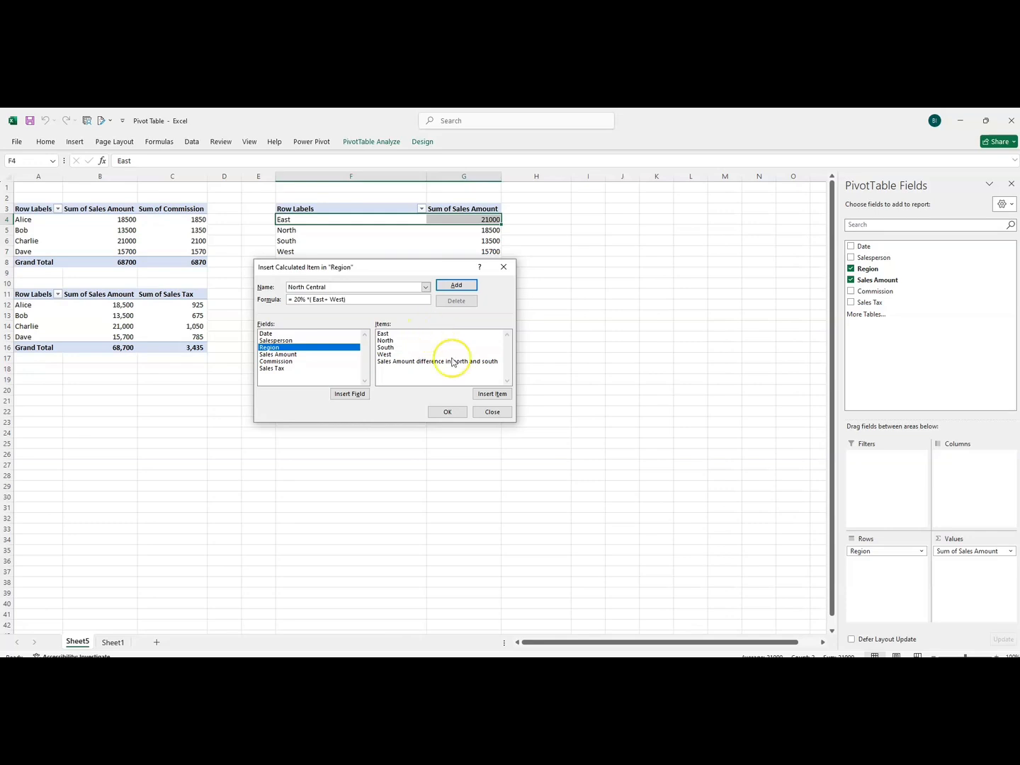
pyautogui.click(457, 287)
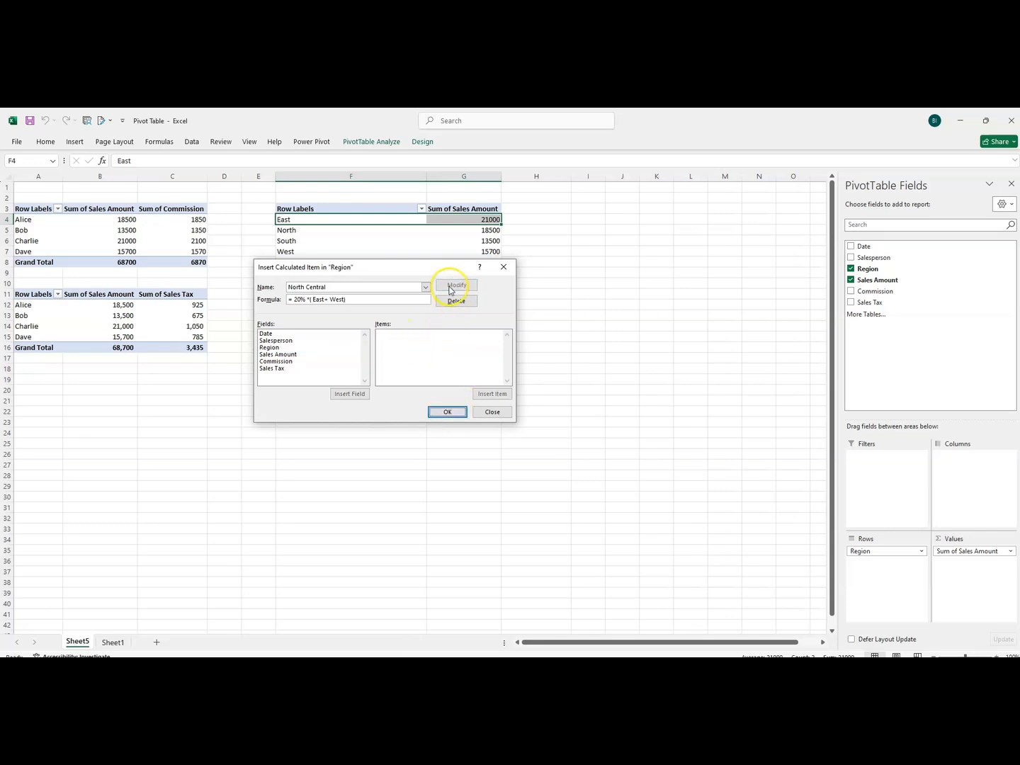
pyautogui.click(448, 412)
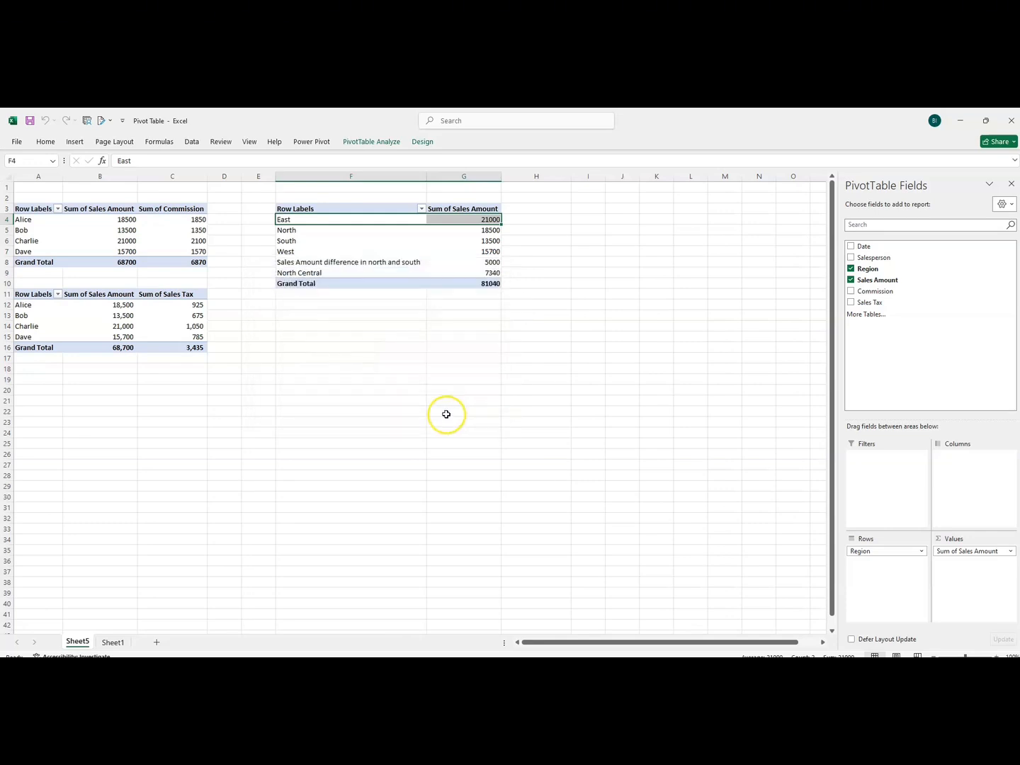
# Compare the North Central row with the East and West sales amounts it is calculated from.
pyautogui.click(300, 273)
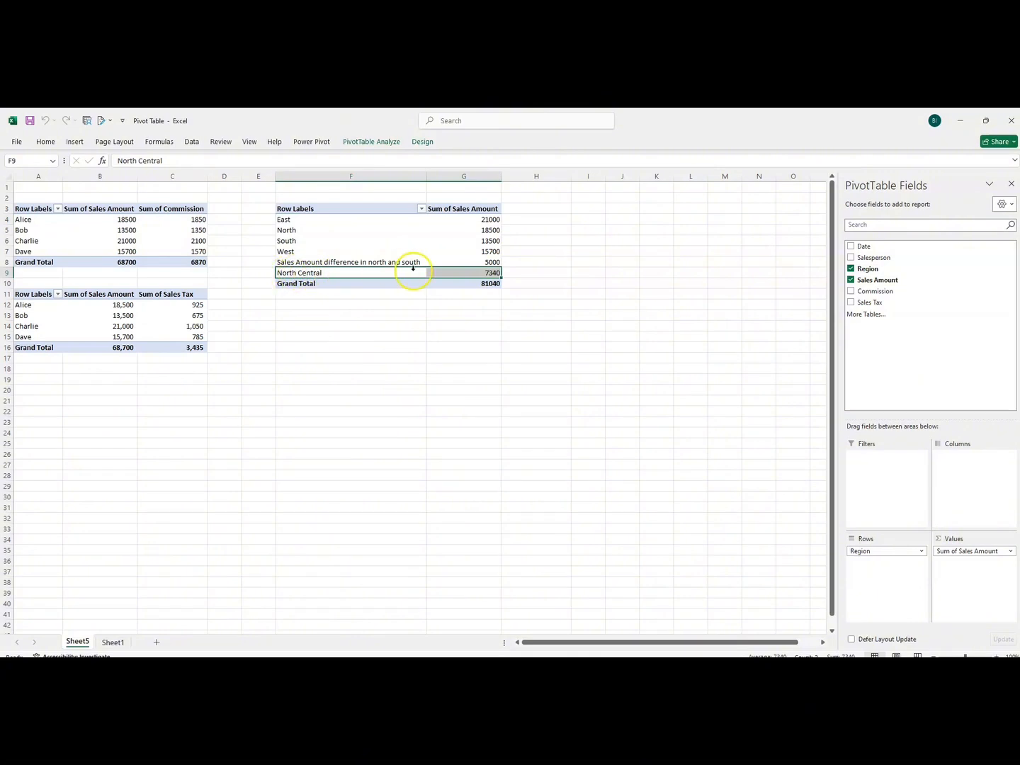
pyautogui.click(285, 220)
pyautogui.click(293, 253)
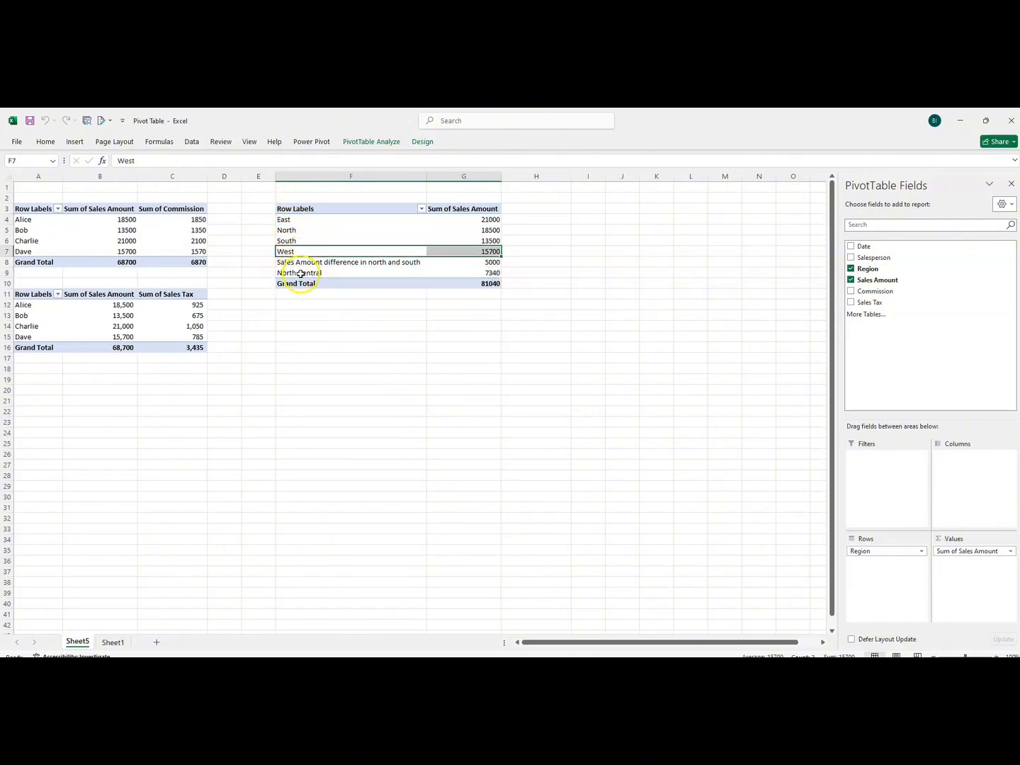
pyautogui.click(300, 274)
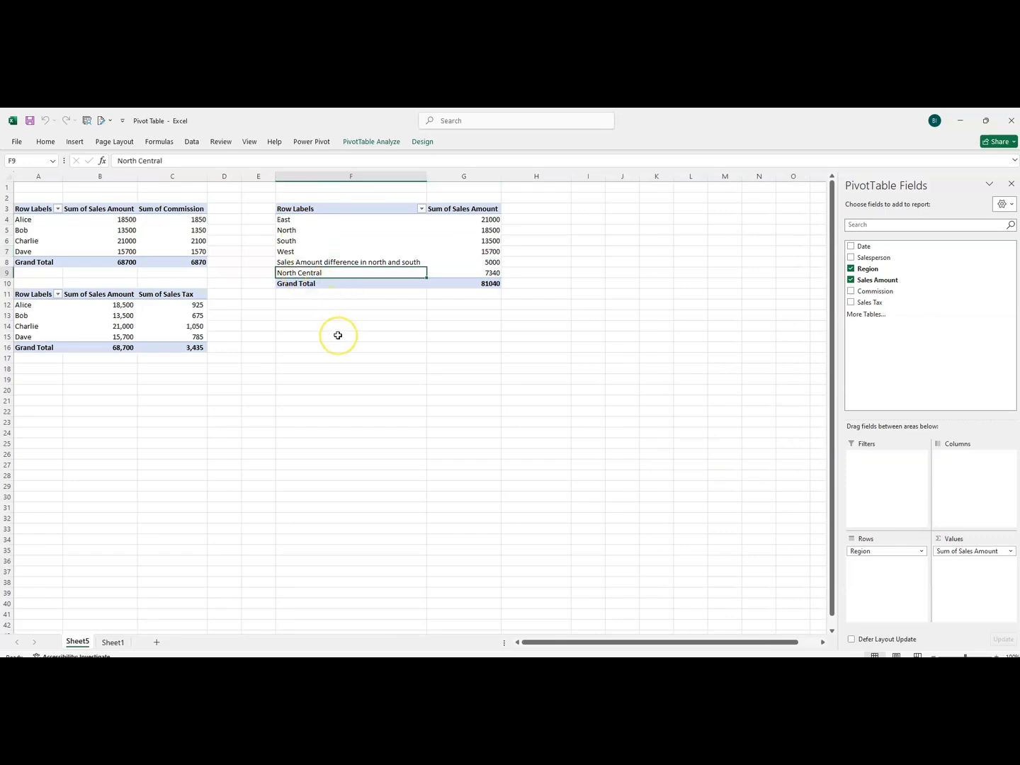